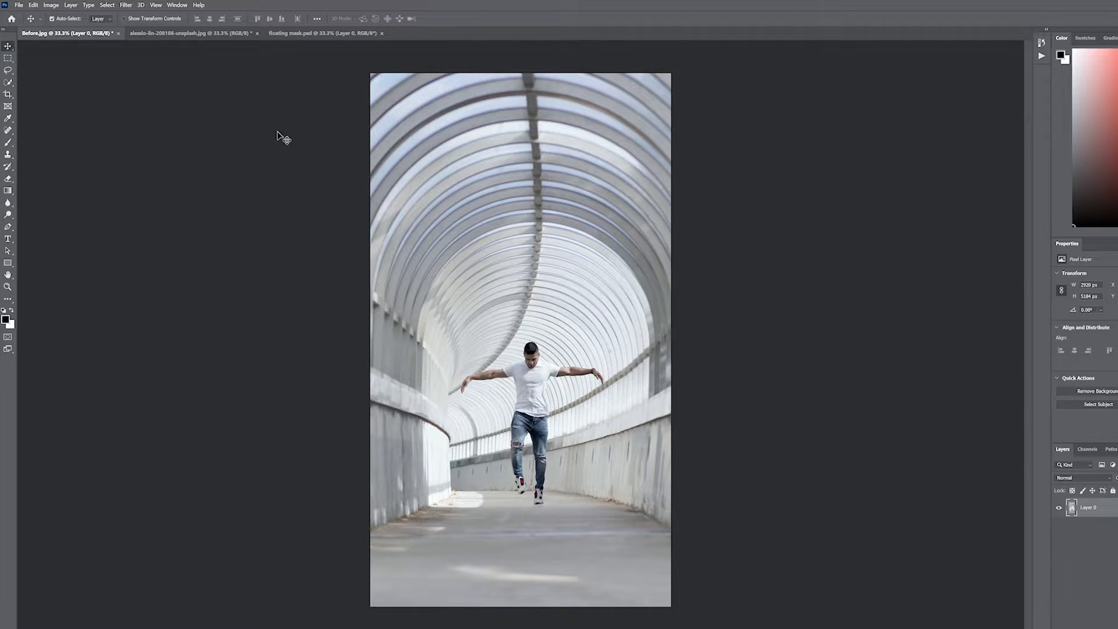
Convert the locked background of the misty forest photo into a regular layer with the default settings
left_click(156, 34)
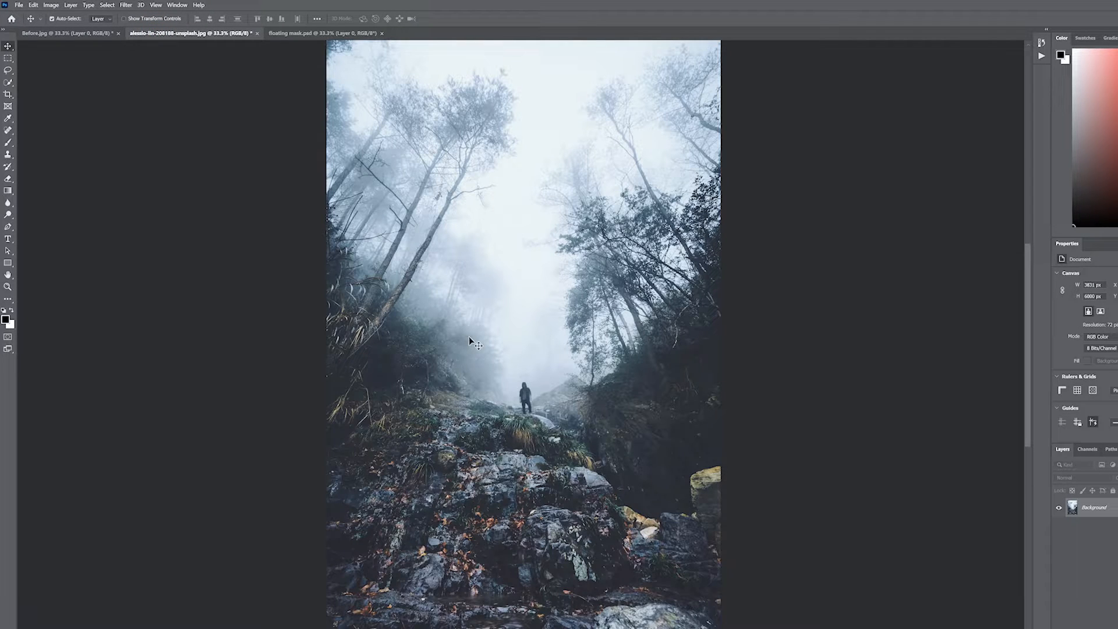
left_click(90, 35)
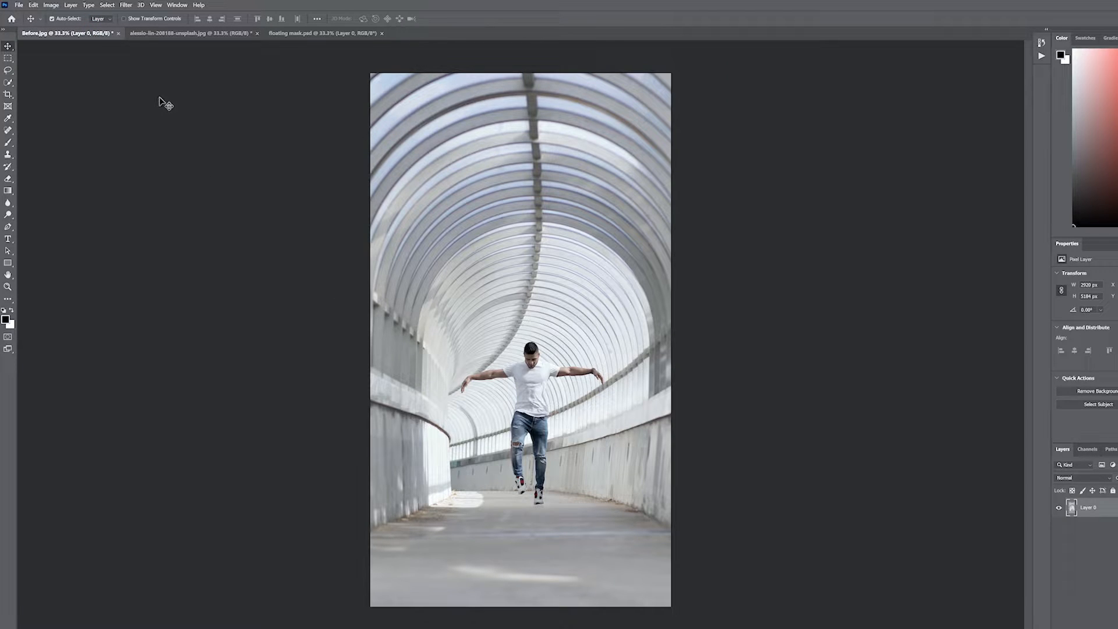
left_click(191, 34)
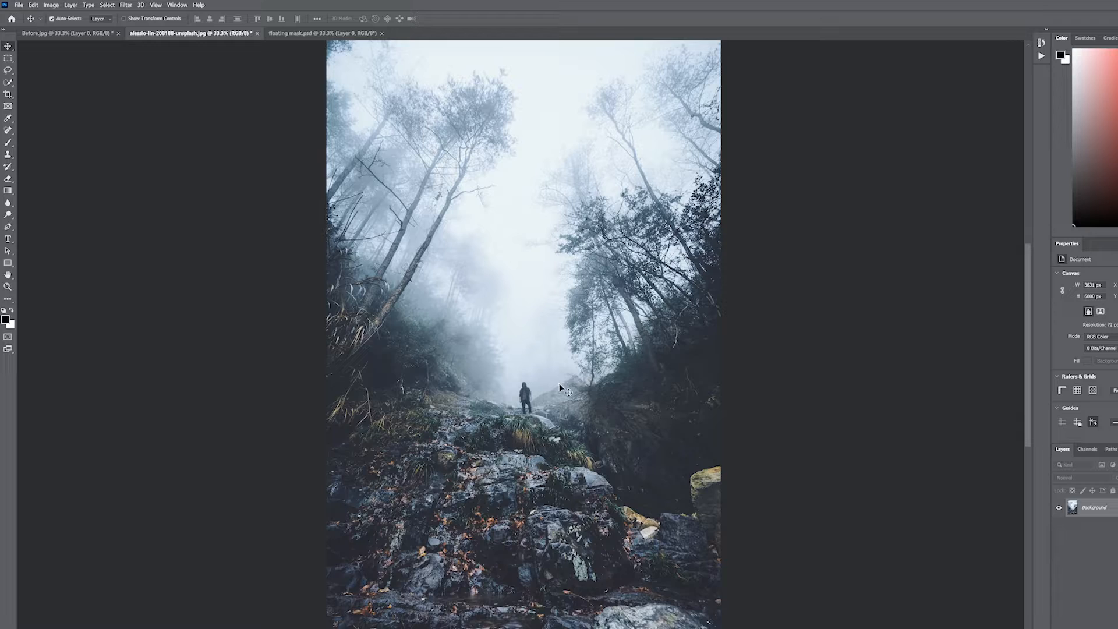
double_click(1105, 513)
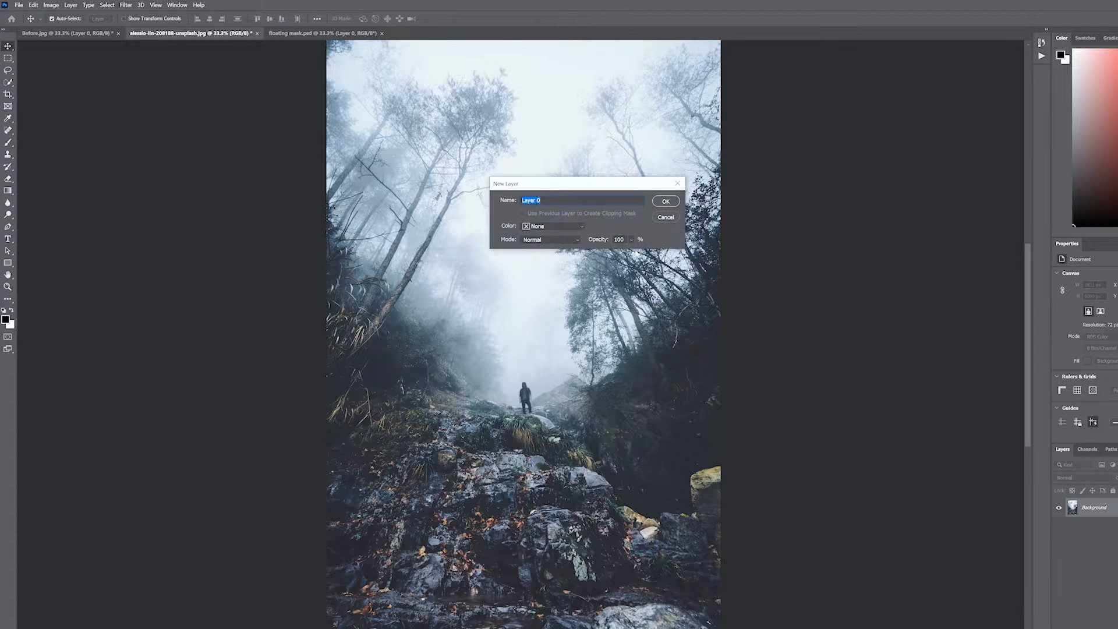
left_click(665, 202)
Draw a lasso selection closely around the hooded figure standing on the rocks
key("z")
left_click(525, 396)
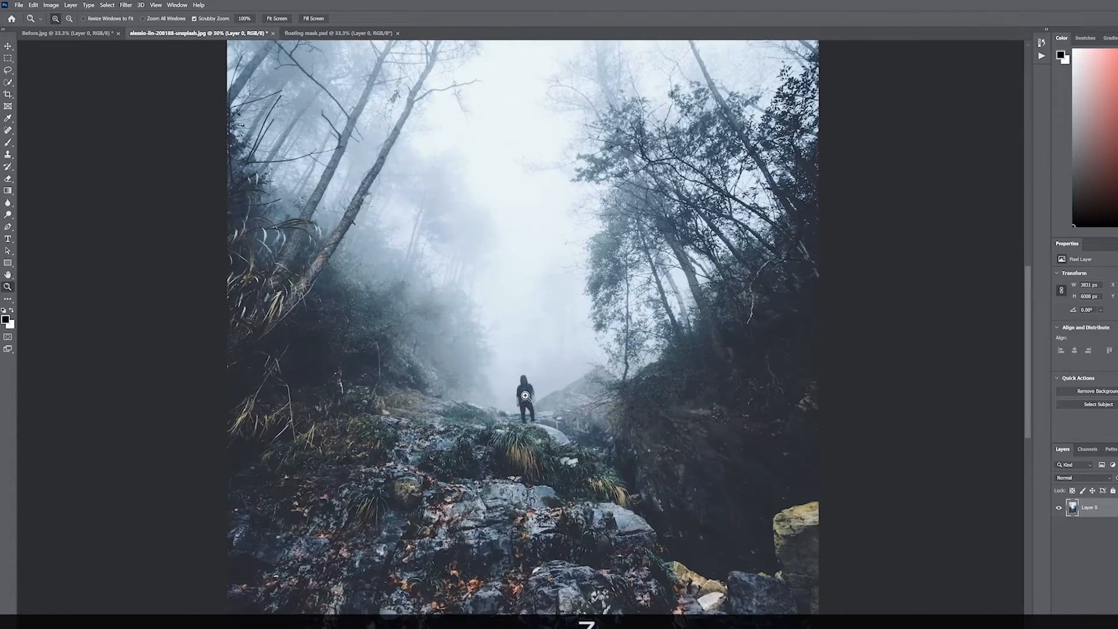
left_click(525, 396)
left_click(525, 396)
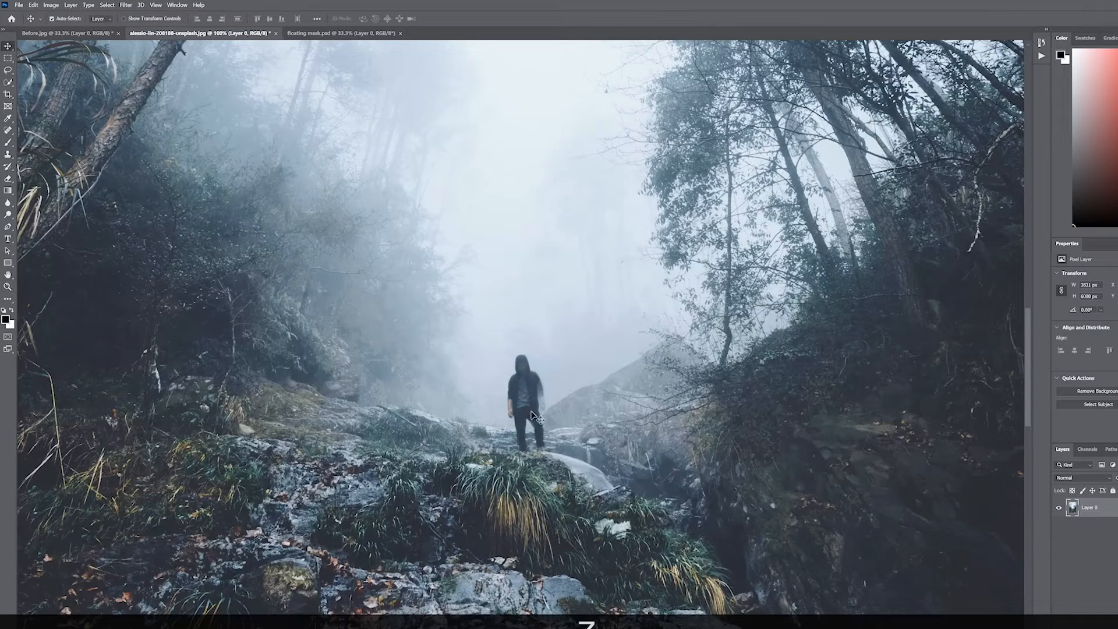
left_click(8, 72)
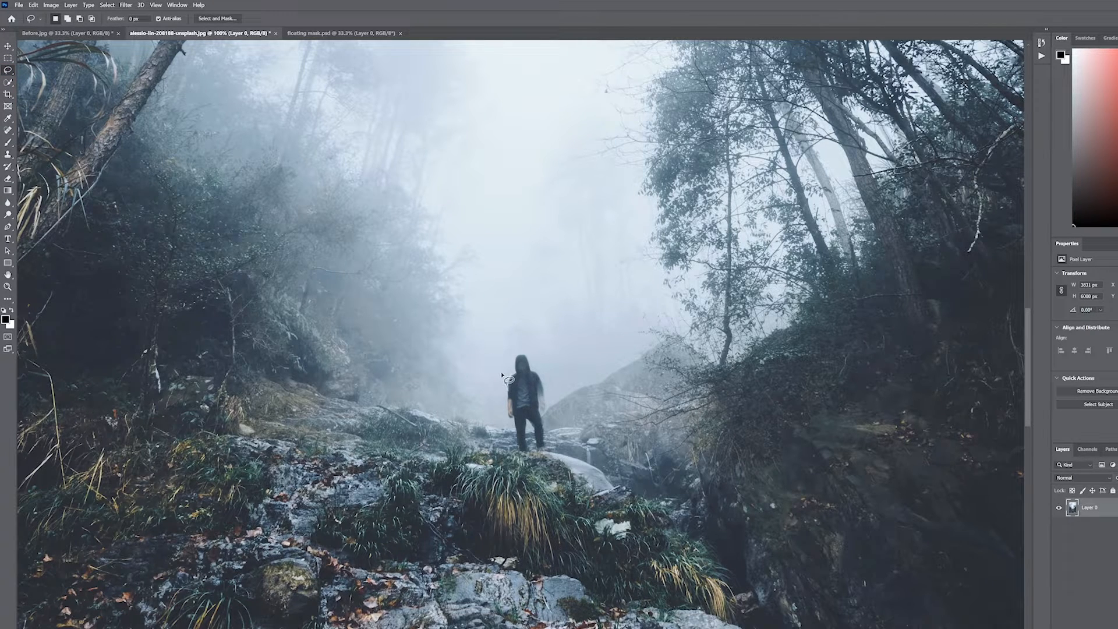
mouse_move(502, 373)
left_mouse_down()
mouse_move(507, 357)
mouse_move(536, 354)
mouse_move(550, 381)
mouse_move(553, 441)
mouse_move(542, 453)
mouse_move(518, 449)
mouse_move(503, 421)
mouse_move(503, 373)
left_mouse_up()
Fill the selection around the hooded figure with Content-Aware to remove him, and deselect the area
key("shift")
key("shift+BackSpace")
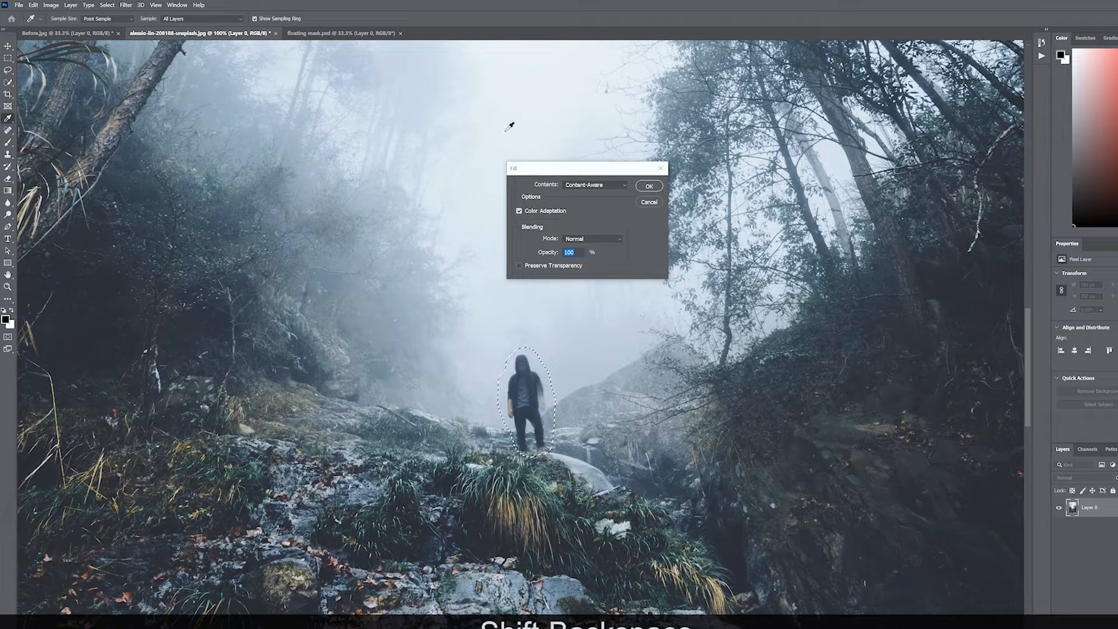
left_click(574, 186)
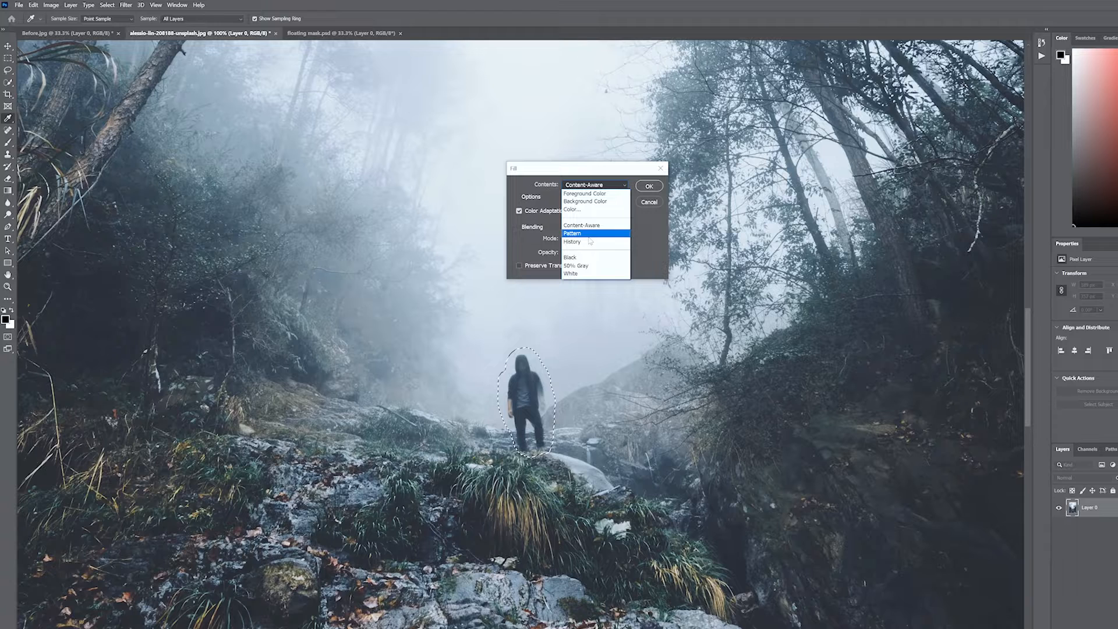
left_click(588, 225)
left_click(648, 188)
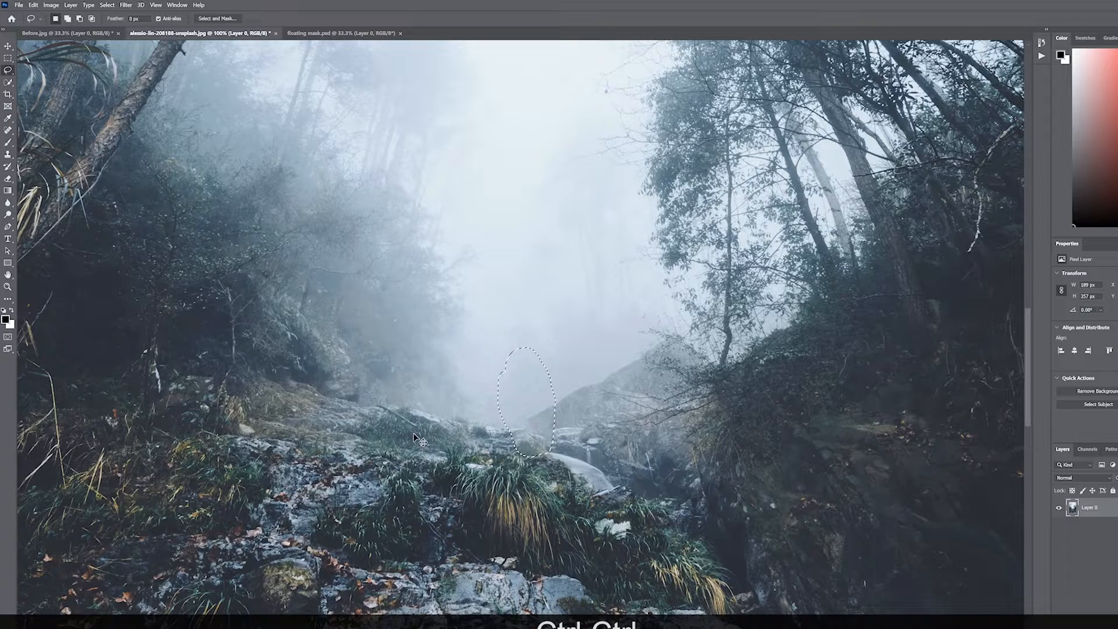
key("ctrl+d")
key("z")
left_click(569, 430, "alt")
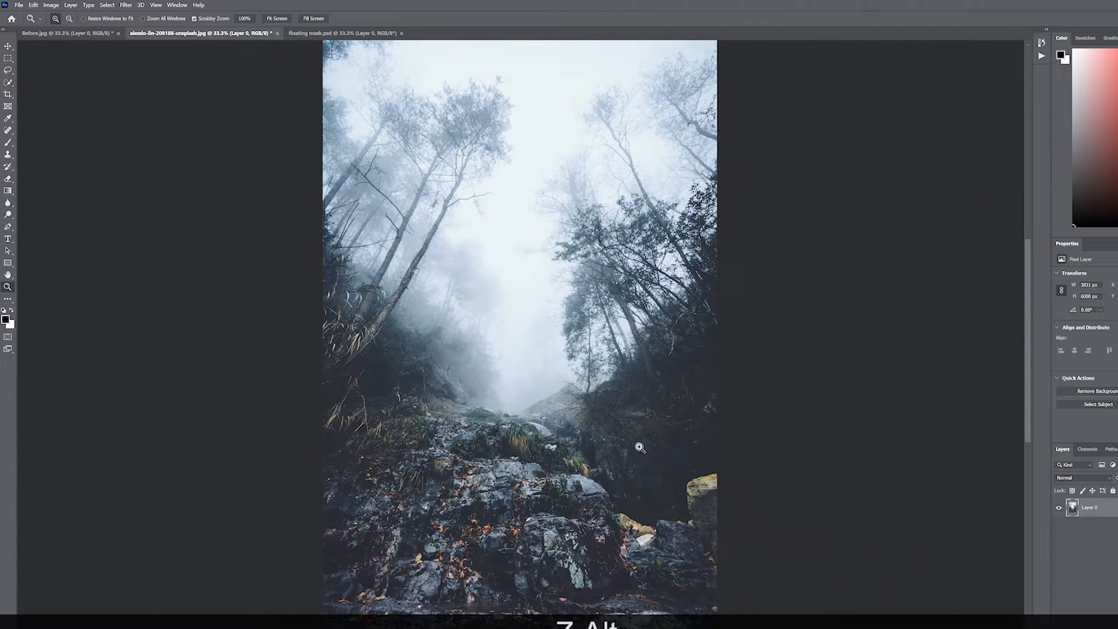
Switch to Before.jpg and select the man's head and torso with the Quick Selection tool
left_click(74, 33)
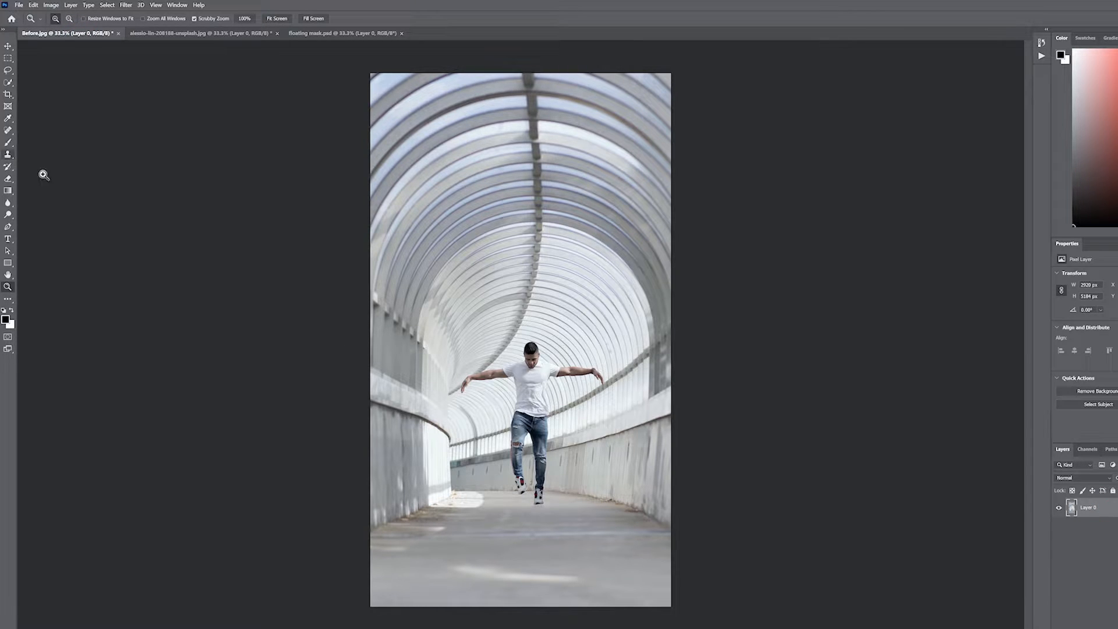
key("l")
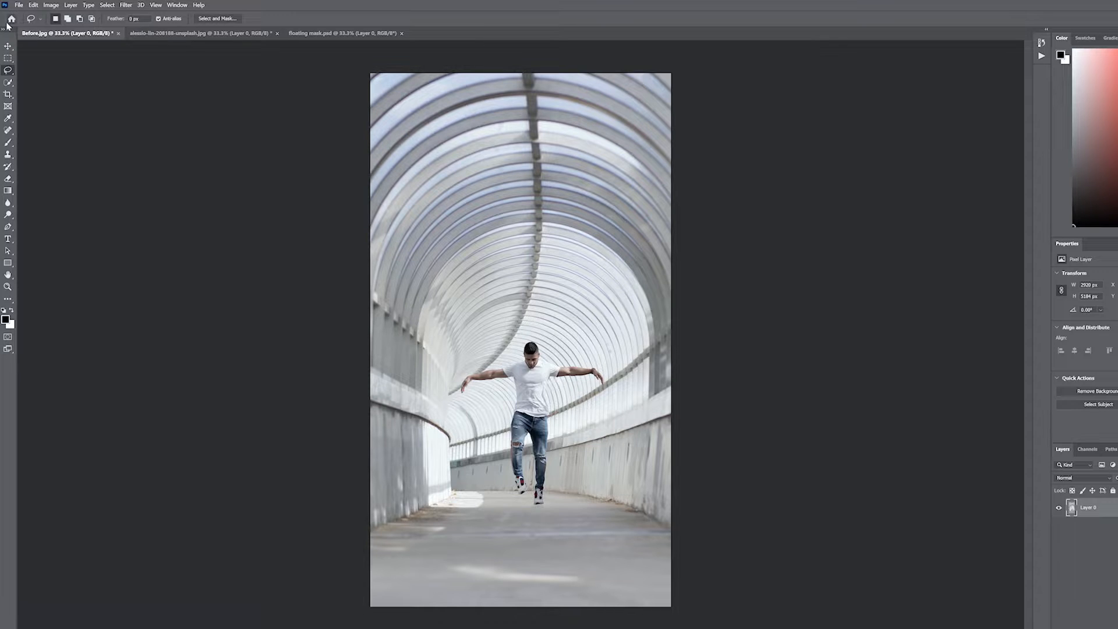
key("z")
left_click(526, 370)
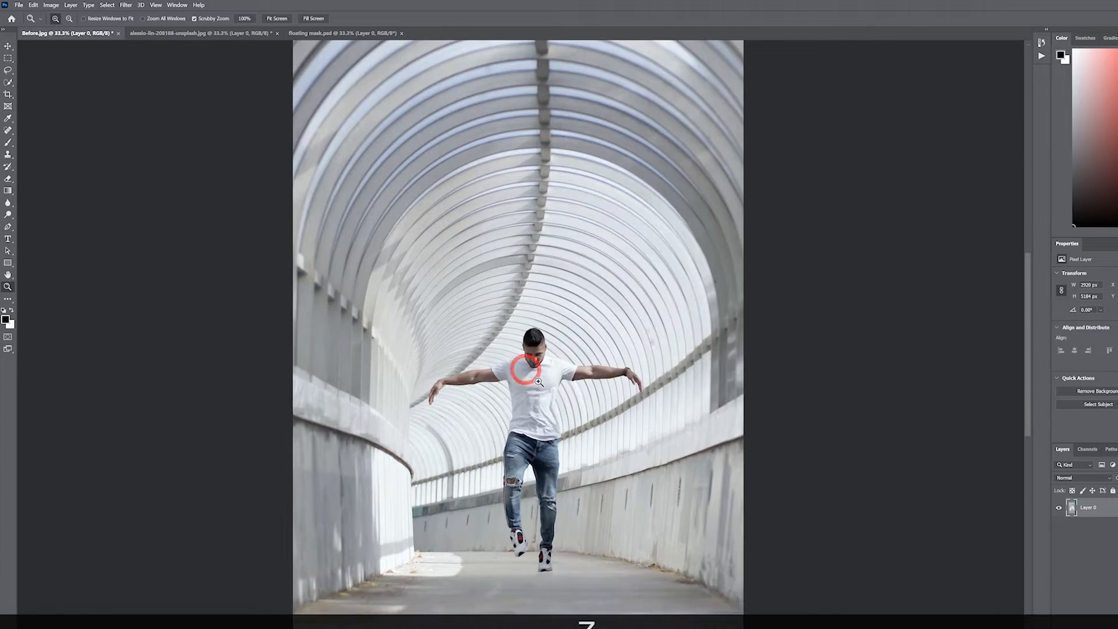
scroll(133, 164, "down", 2)
key("s")
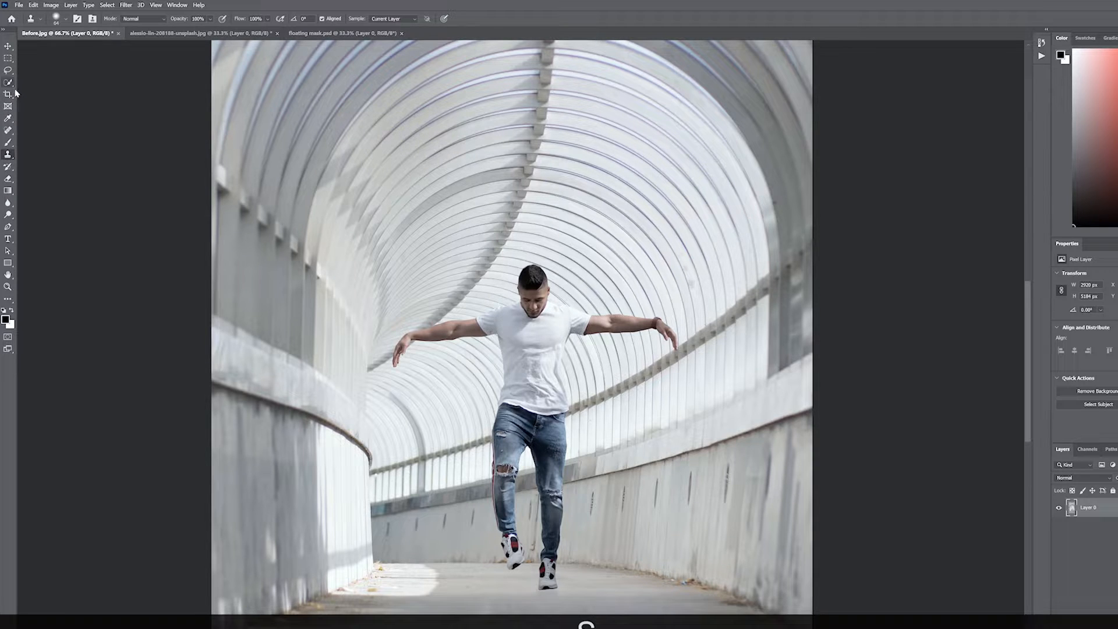
key("w")
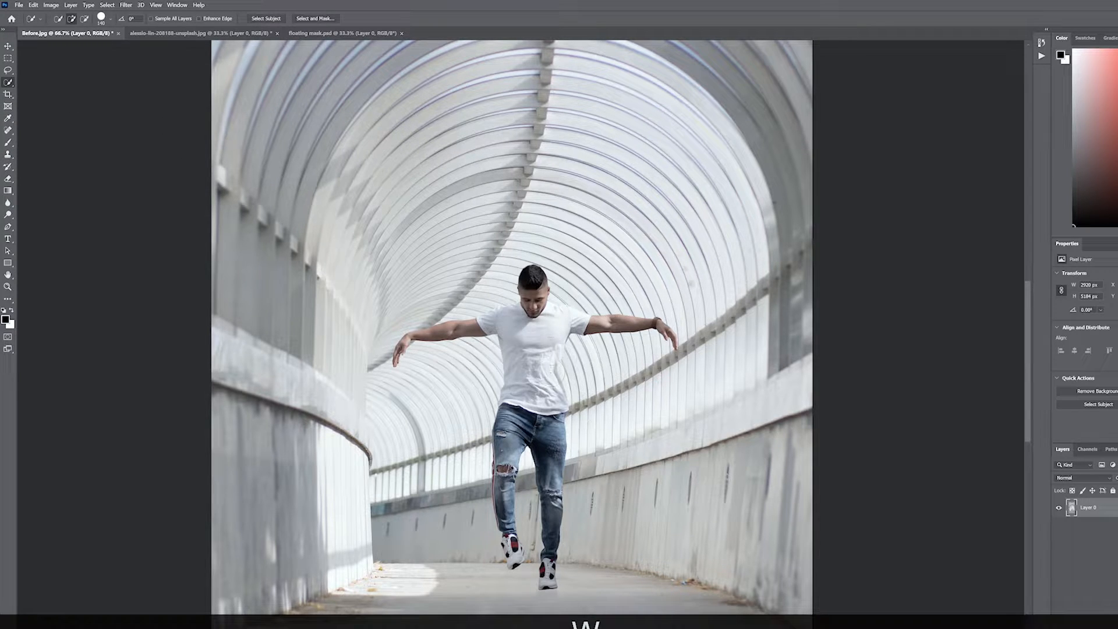
mouse_move(531, 306)
left_mouse_down()
mouse_move(489, 323)
mouse_move(553, 278)
left_mouse_up()
Reduce the selection brush size and extend the selection along both of the man's outstretched arms
key("alt")
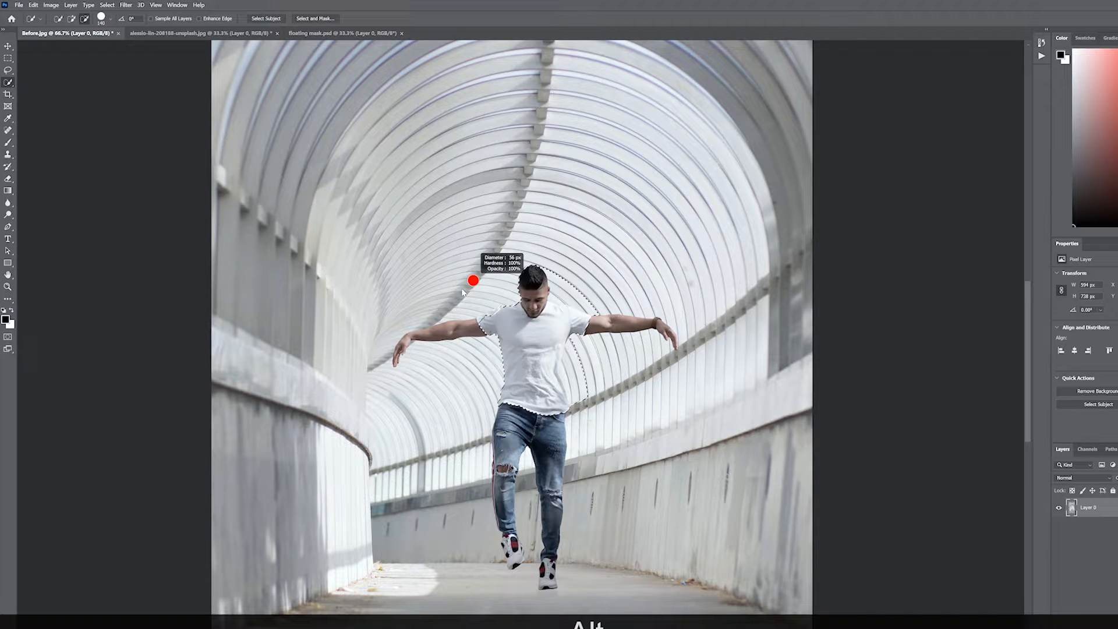
left_click_drag(473, 281, 463, 291)
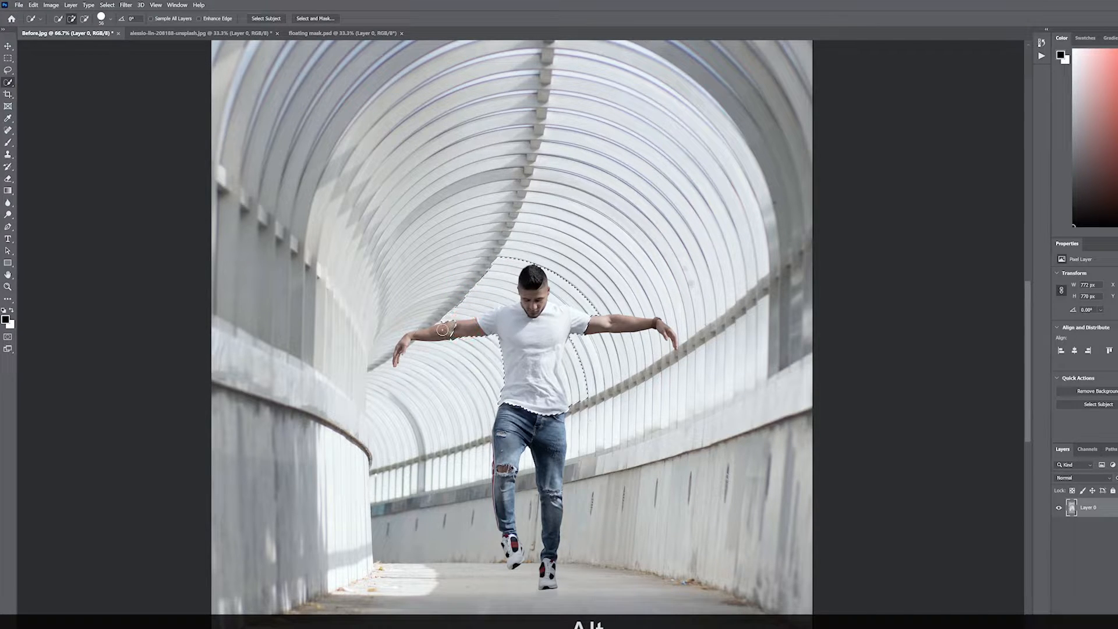
left_click_drag(443, 330, 416, 336)
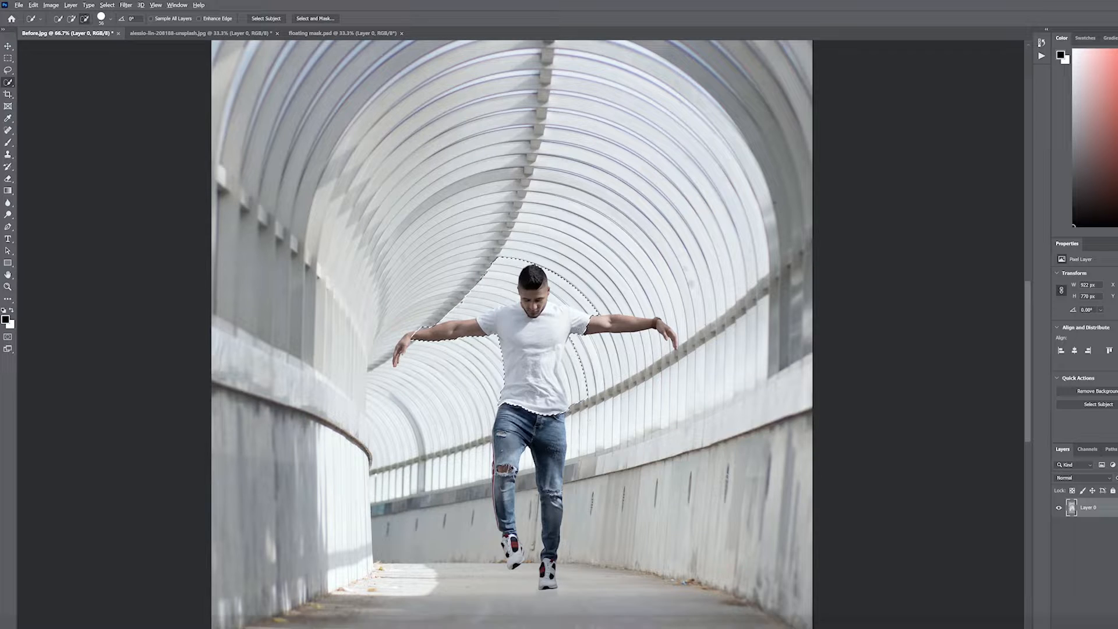
left_click_drag(582, 327, 654, 322)
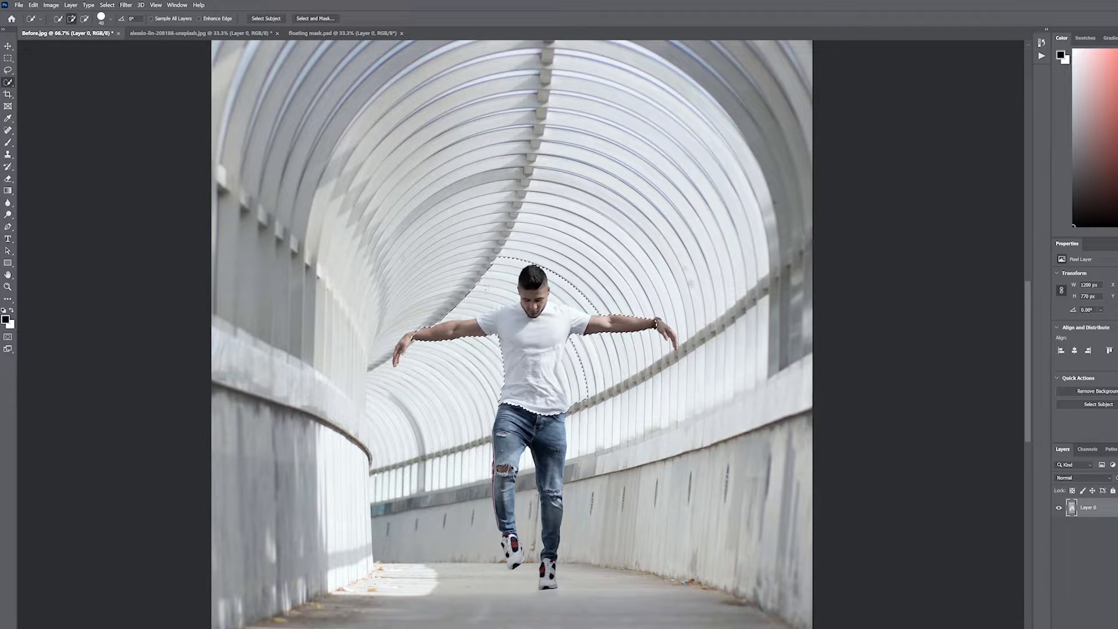
Subtract the tunnel background around the man's head from the selection
key("alt")
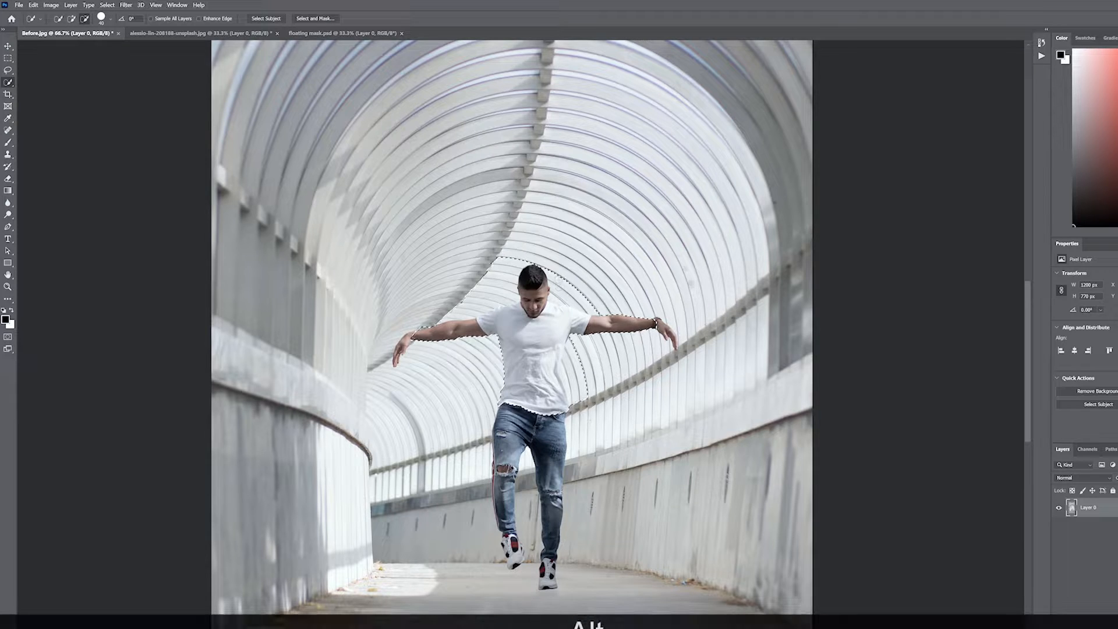
left_click_drag(559, 286, 563, 301)
left_click(526, 260, "alt")
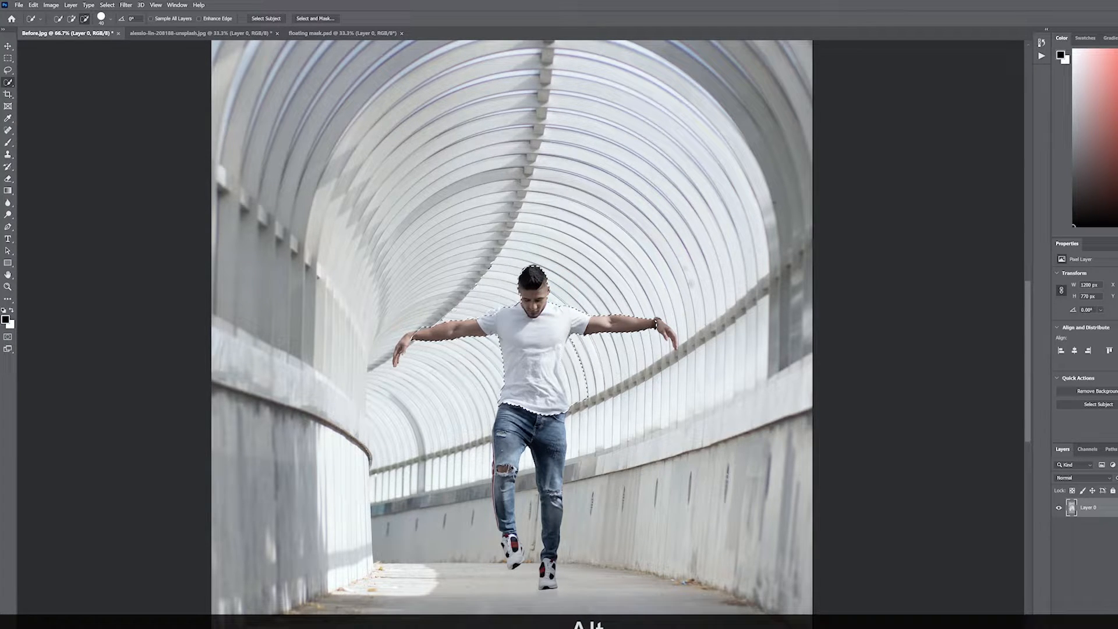
key("alt")
Add the hand in the image's left half to the selection and trim the background around its wrist and forearm
key("z")
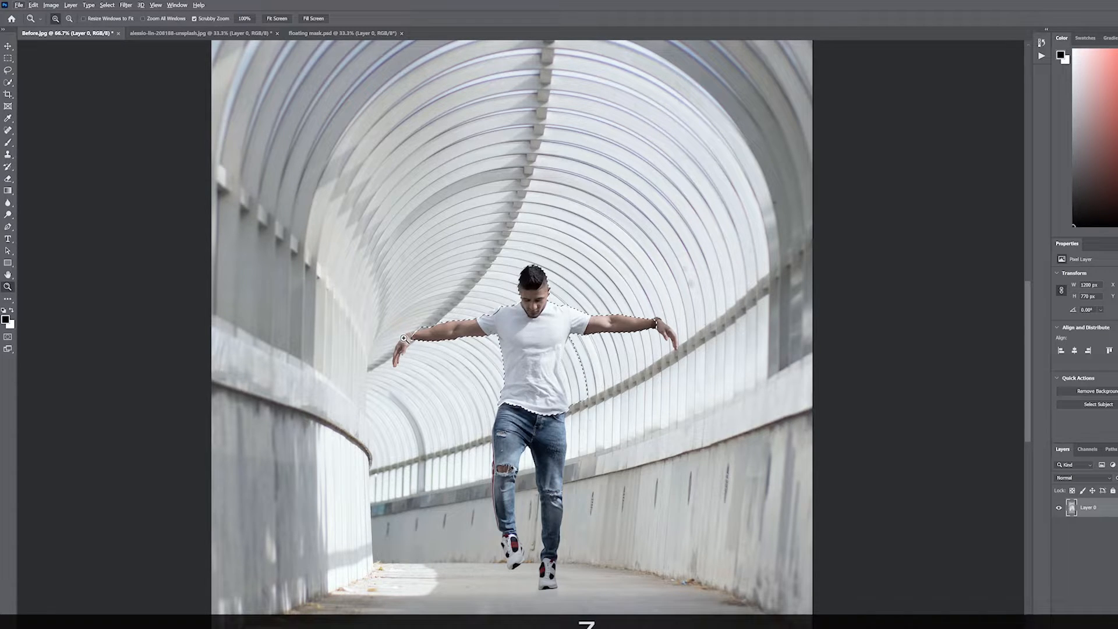
left_click(404, 338)
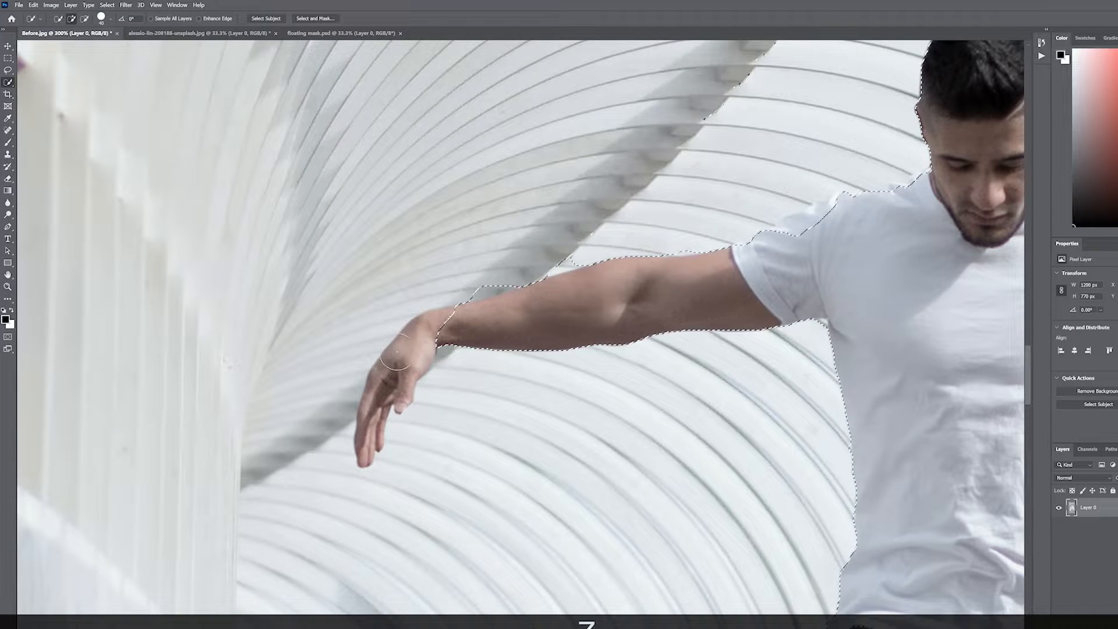
mouse_move(422, 344)
left_mouse_down()
mouse_move(404, 350)
mouse_move(369, 438)
left_mouse_up()
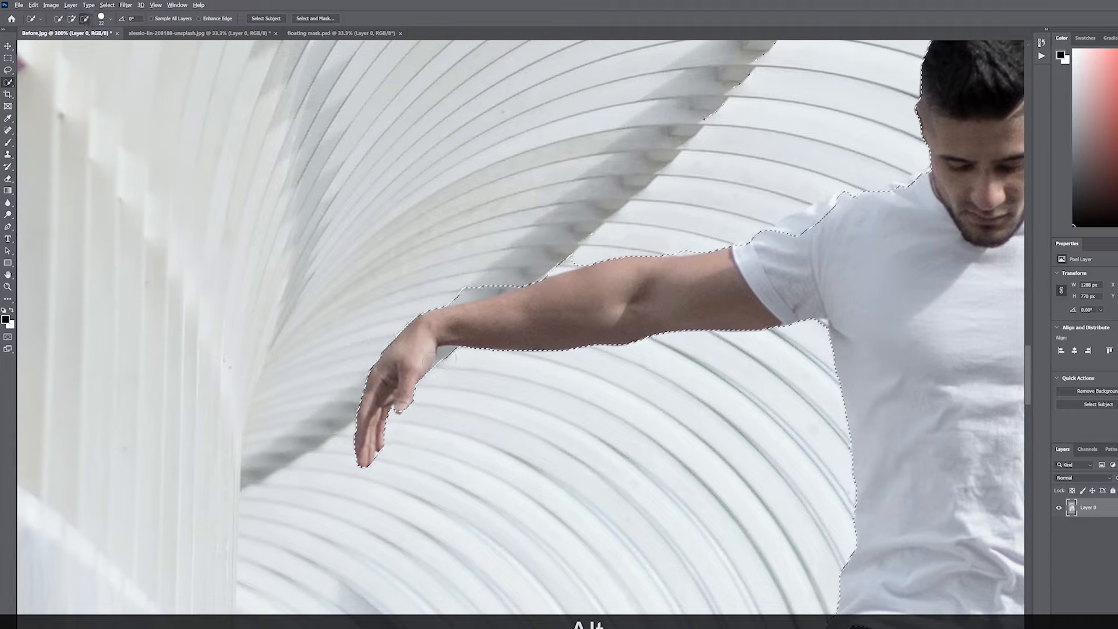
left_click(452, 365, "alt")
left_click(461, 288, "alt")
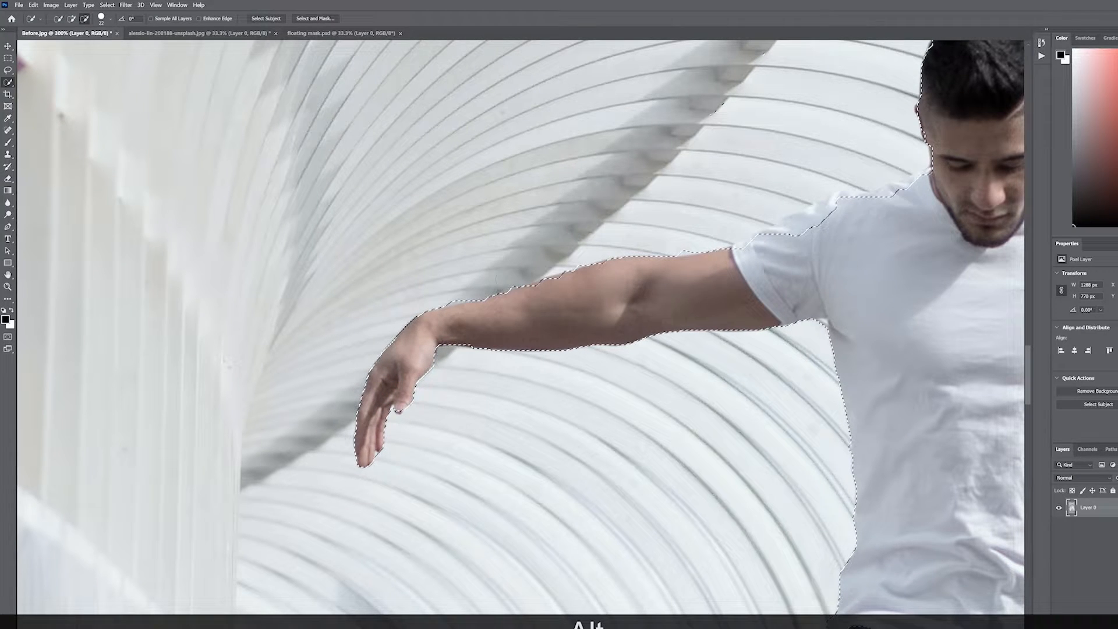
Add a layer mask from the selection so only the man's upper body shows
key("z")
left_click(637, 291, "alt")
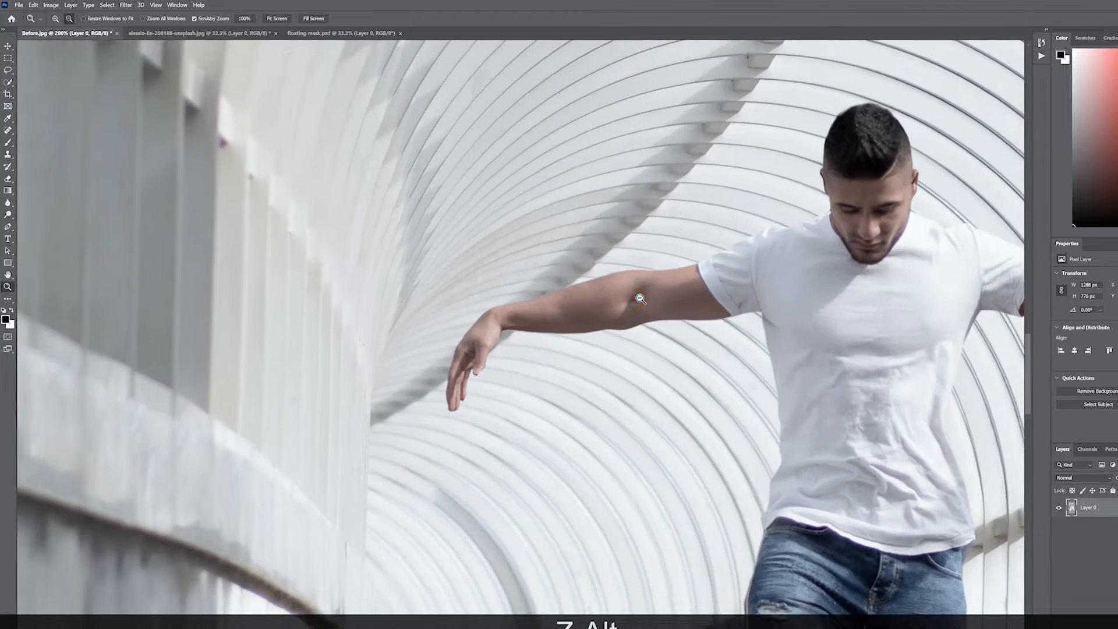
left_click(639, 299, "alt")
left_click(747, 358, "alt")
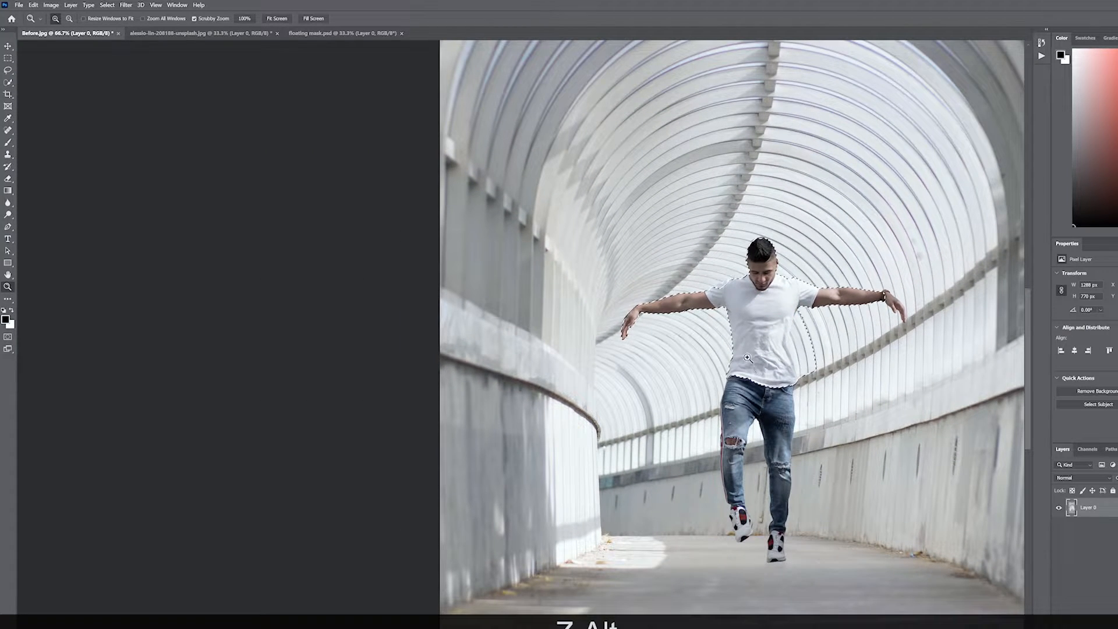
left_click_drag(747, 357, 550, 352)
key("w")
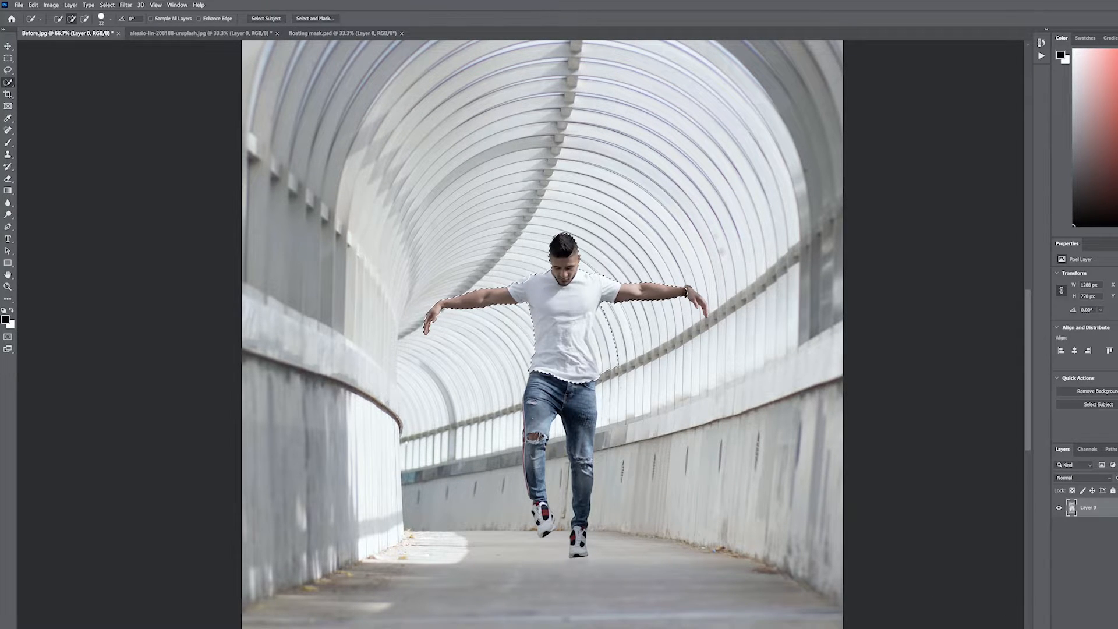
left_click(1090, 628)
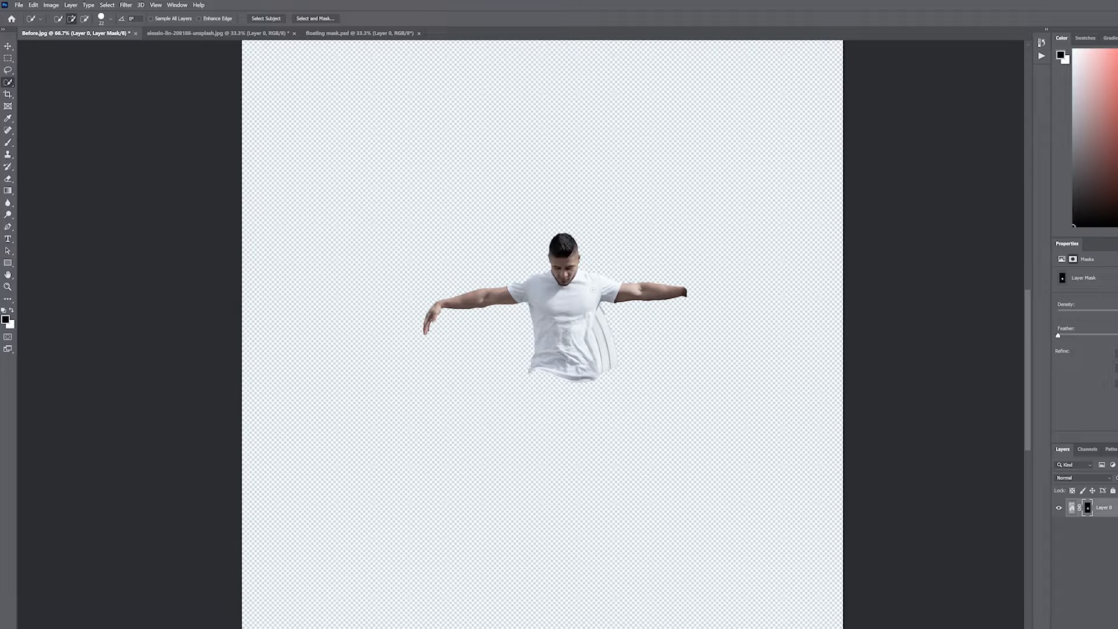
Open the layer mask in Select and Mask and touch up the upper edge of the masked arm with the brush
key("z")
left_click(505, 283)
left_click(500, 284)
left_click(490, 282)
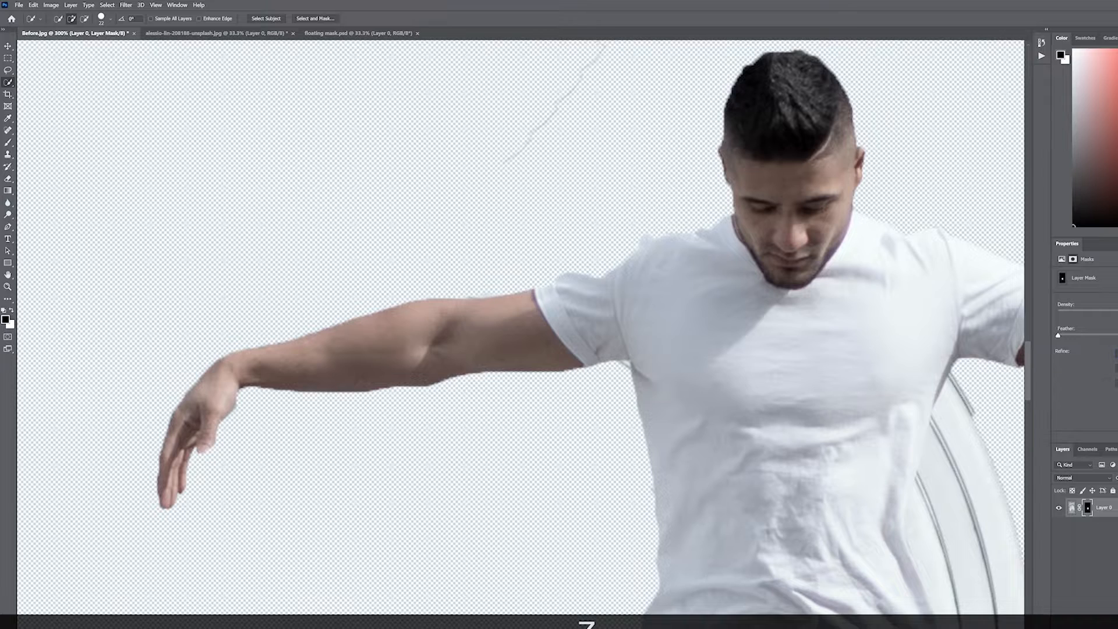
key("ctrl+alt+r")
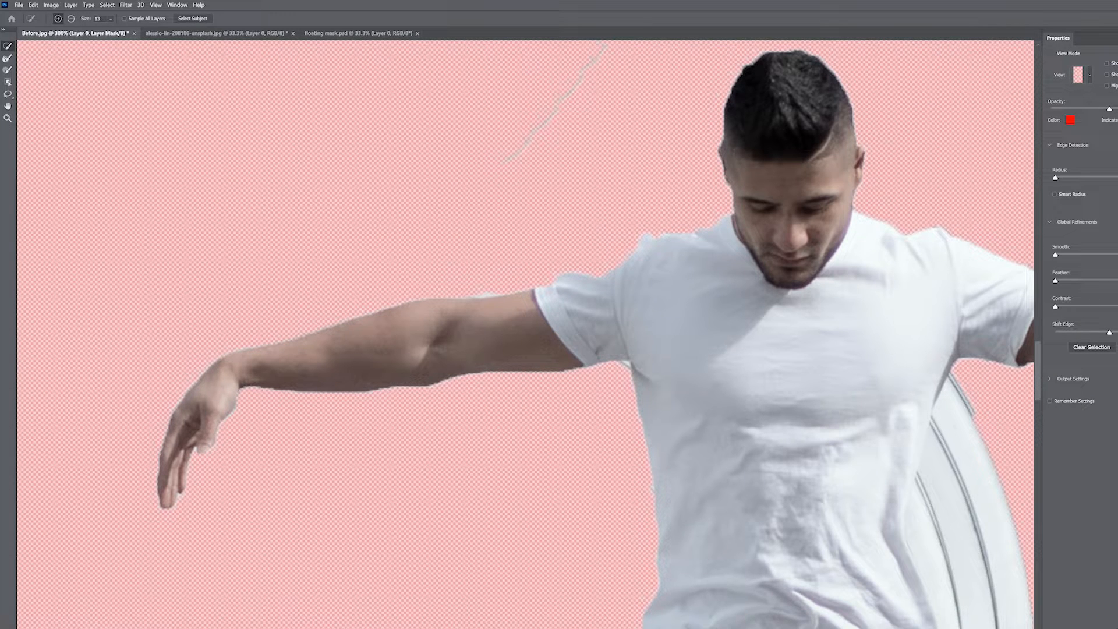
left_click(8, 71)
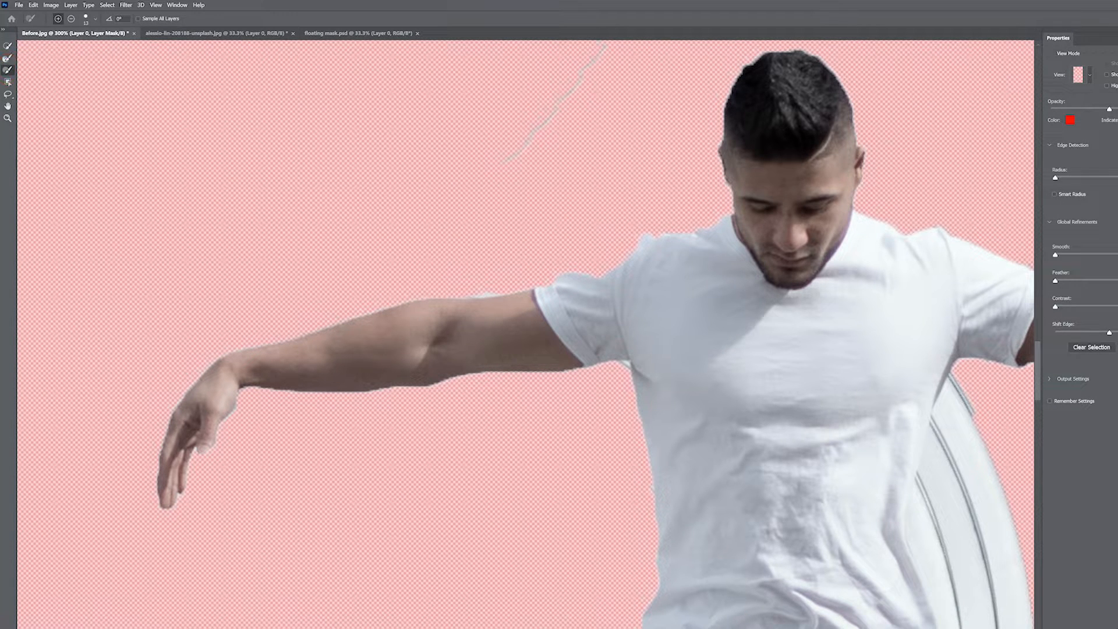
left_click_drag(477, 290, 481, 289)
Choose the Refine Edge Brush and set the preview's view mode to Onion Skin
left_click(7, 58)
left_click(1078, 76)
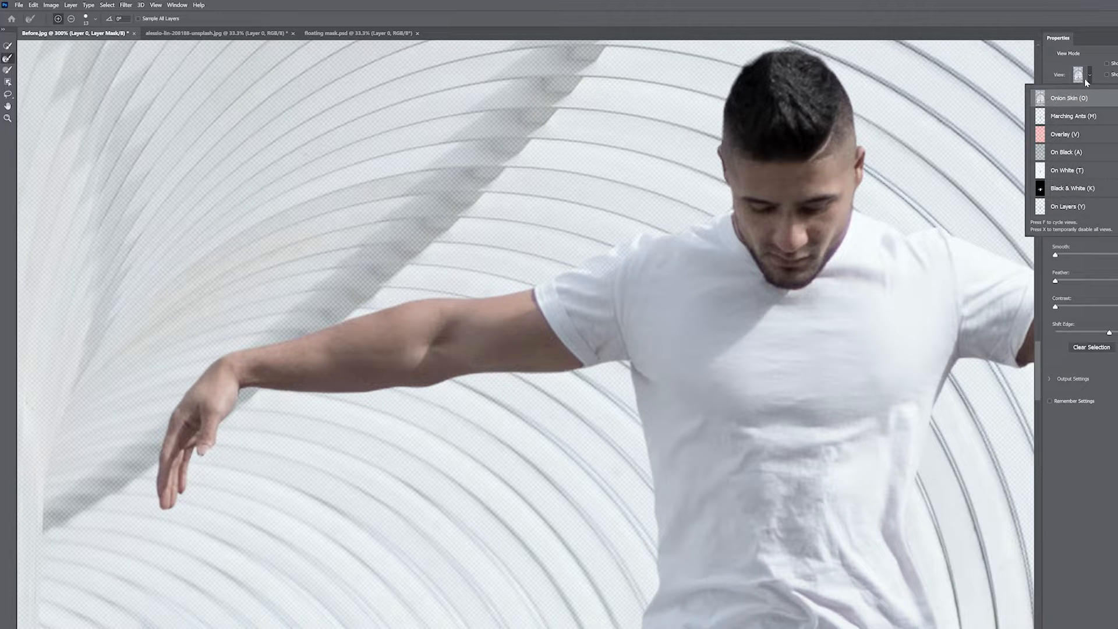
left_click(1087, 79)
key("z")
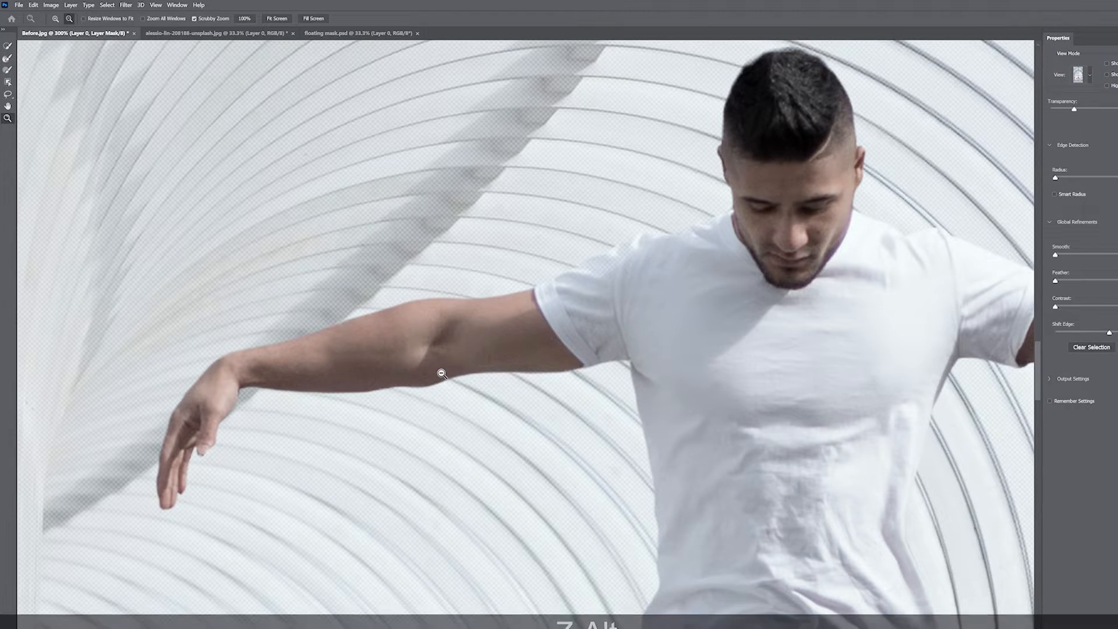
Check the whole figure in the Onion Skin preview and apply the Select and Mask refinement to the layer mask
left_click(441, 371, "alt")
left_click(622, 348, "alt")
left_click(621, 348, "alt")
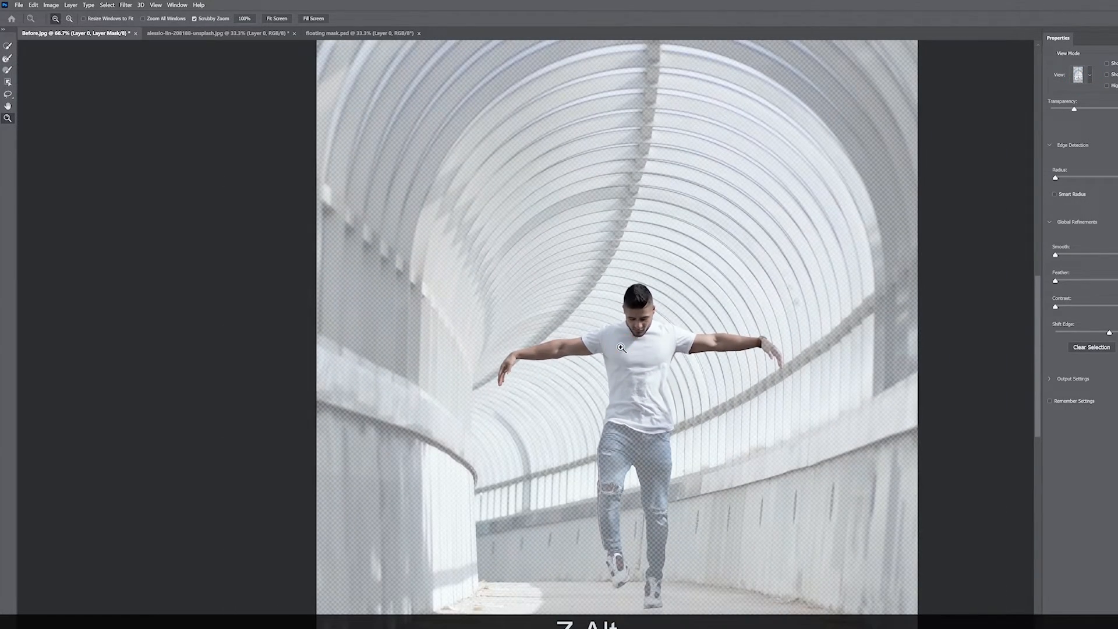
left_click(672, 378)
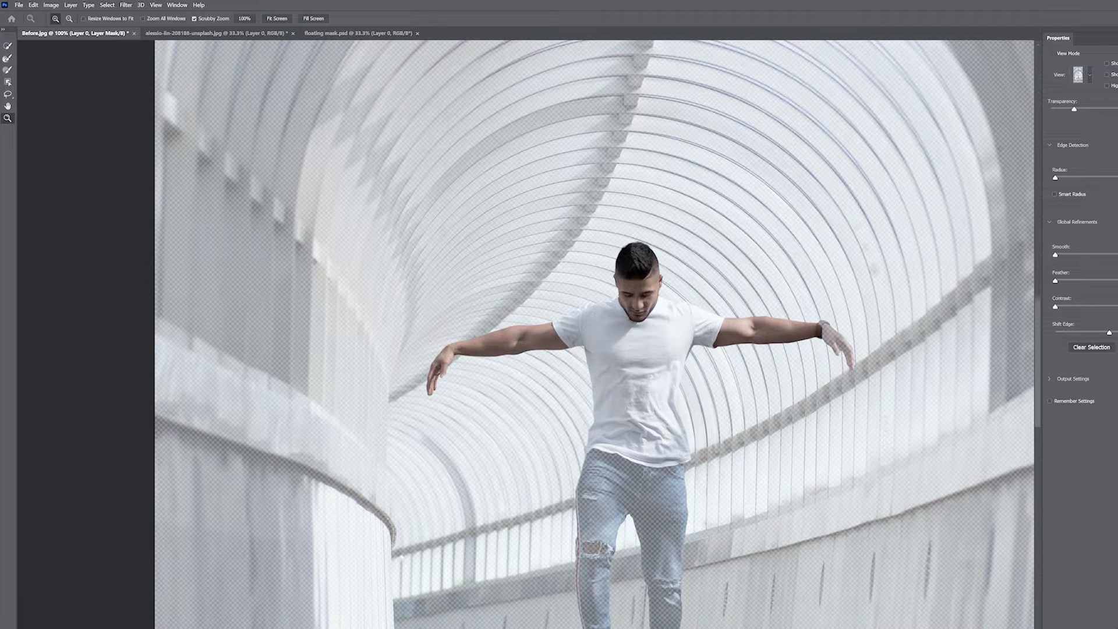
key("Return")
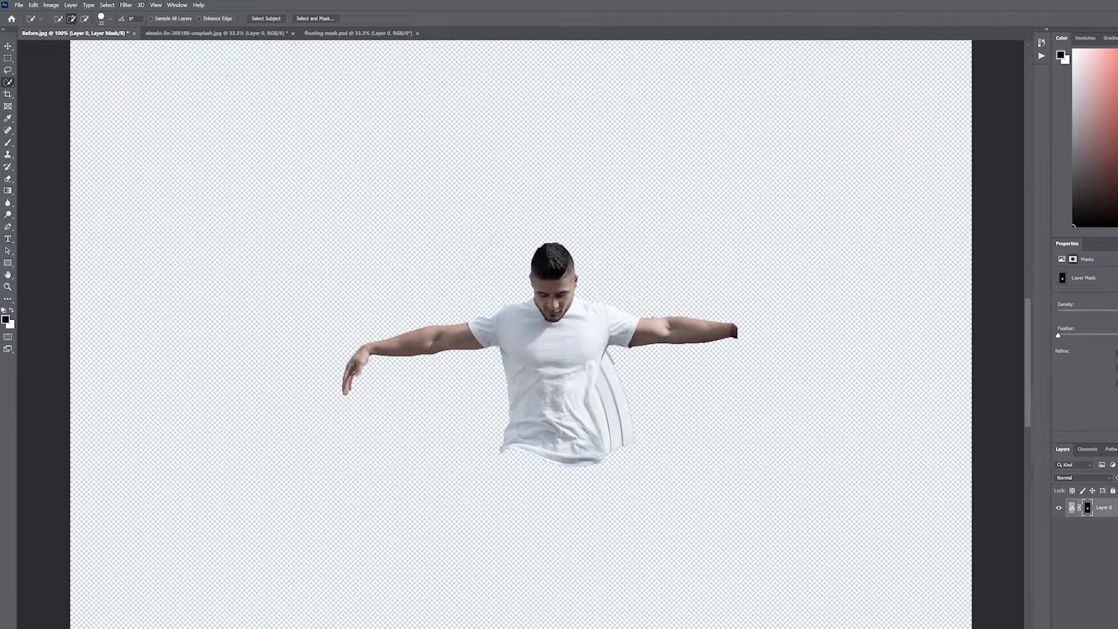
Switch to floating mask.psd and toggle the masked man's layer off and on to check the cutout
left_click(325, 36)
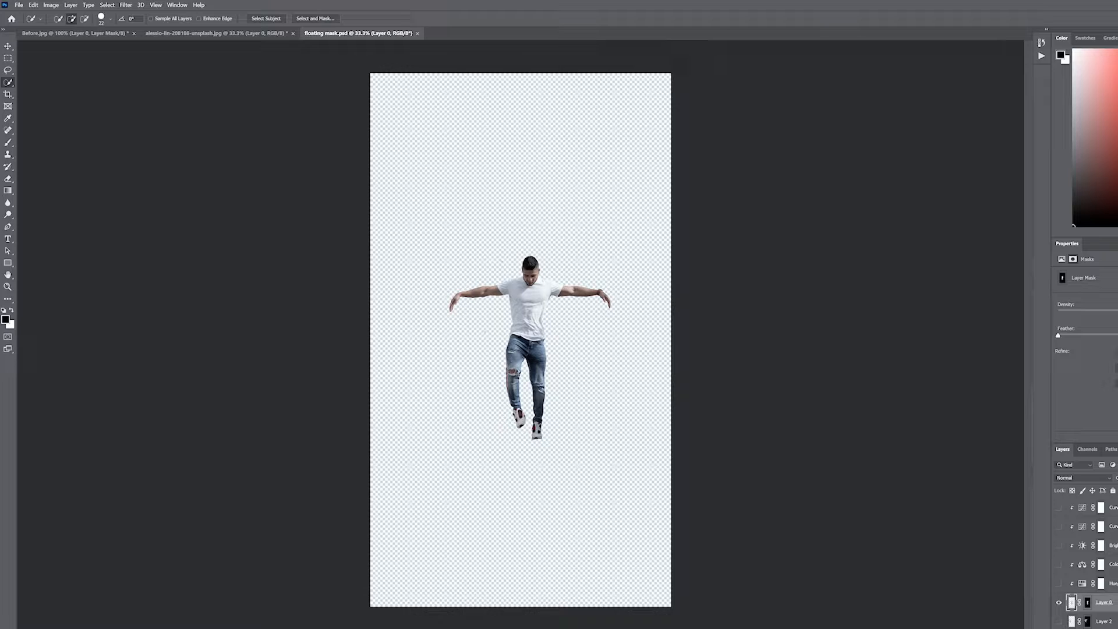
left_click(1059, 603)
left_click(1059, 603)
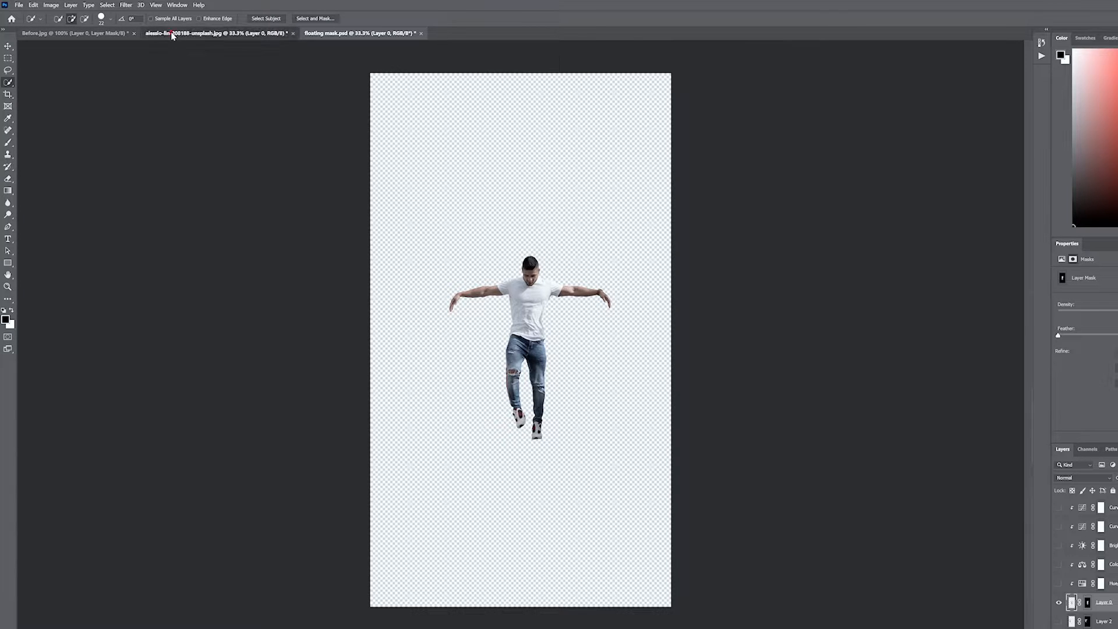
Copy the misty forest layer from the unsplash photo into floating mask.psd with the Move tool, accepting the color profile conversion
left_click(216, 34)
left_click(8, 46)
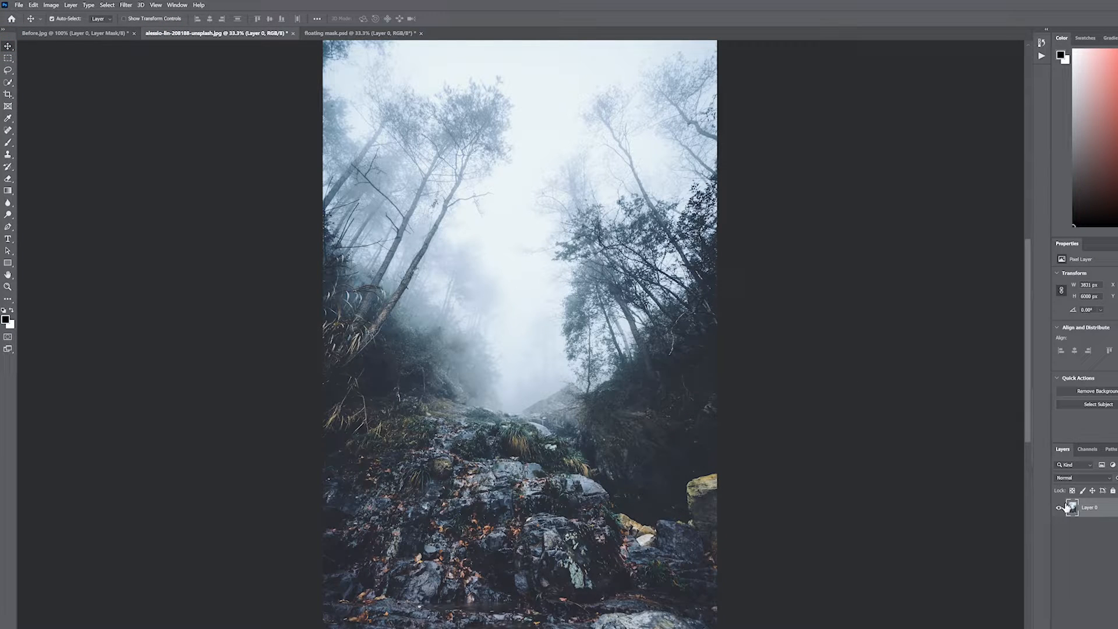
left_click_drag(1091, 513, 583, 422)
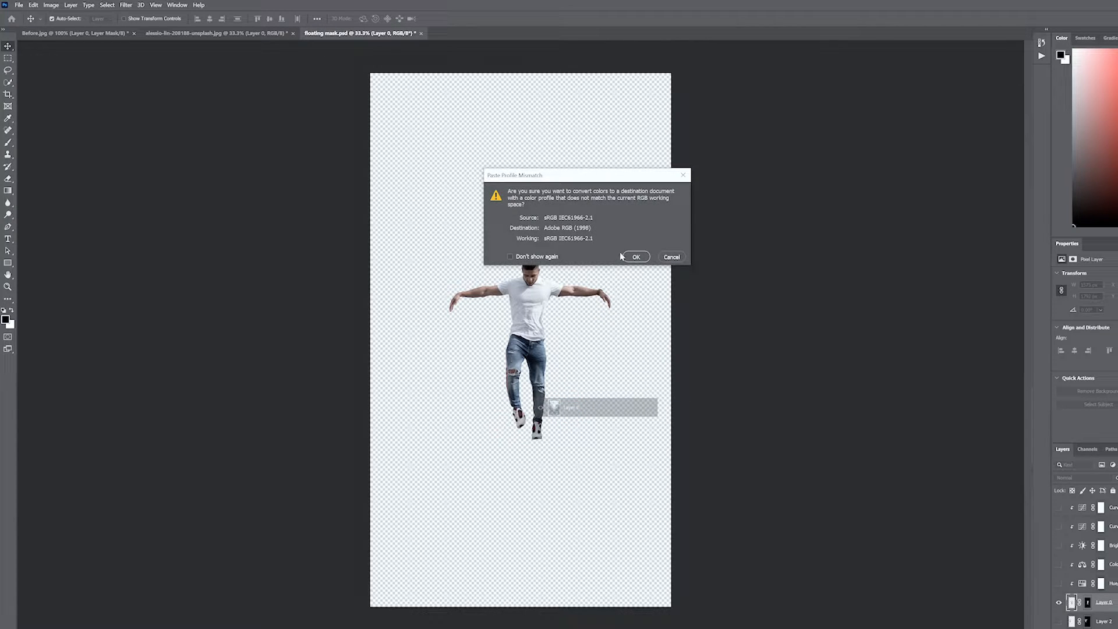
left_click(633, 255)
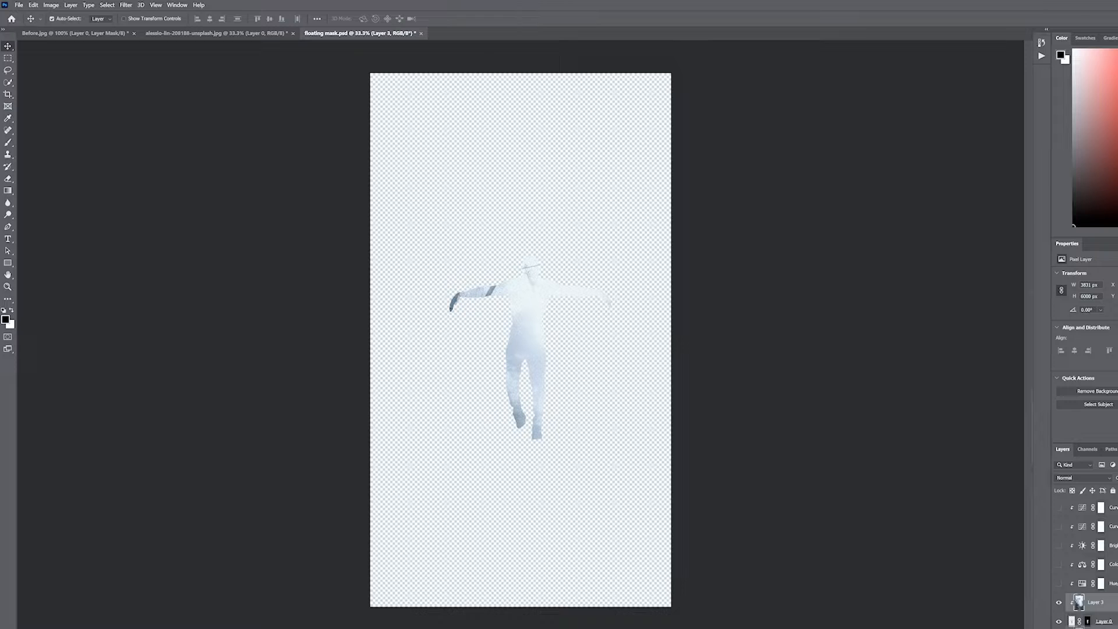
Place the forest layer beneath the man's layers and reposition it so it fills the whole canvas
left_click_drag(1098, 602, 1109, 619)
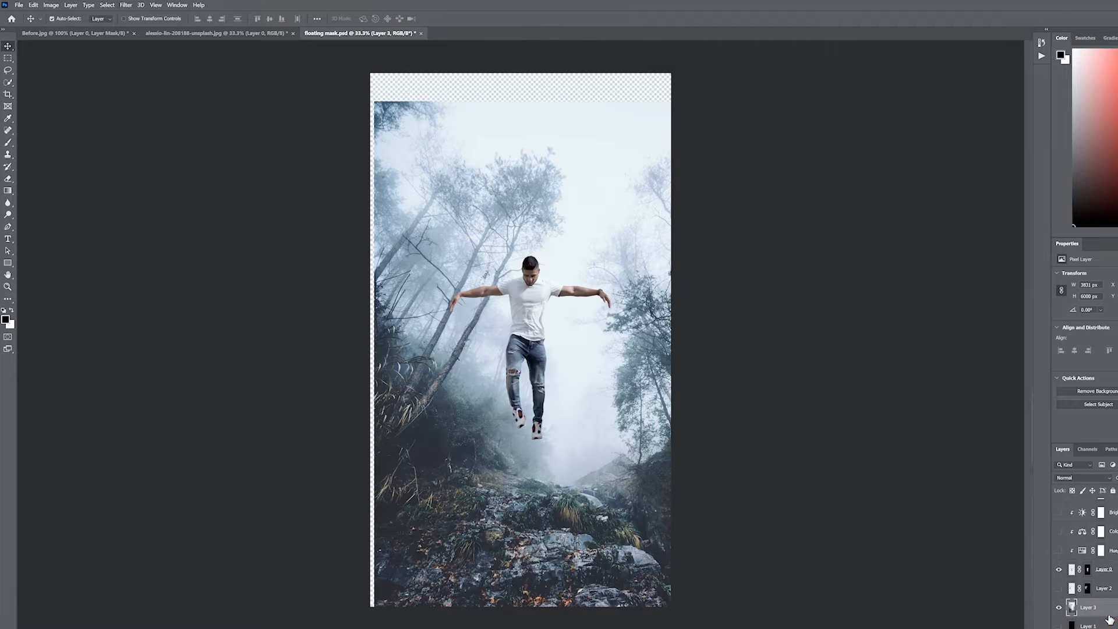
key("ctrl+t")
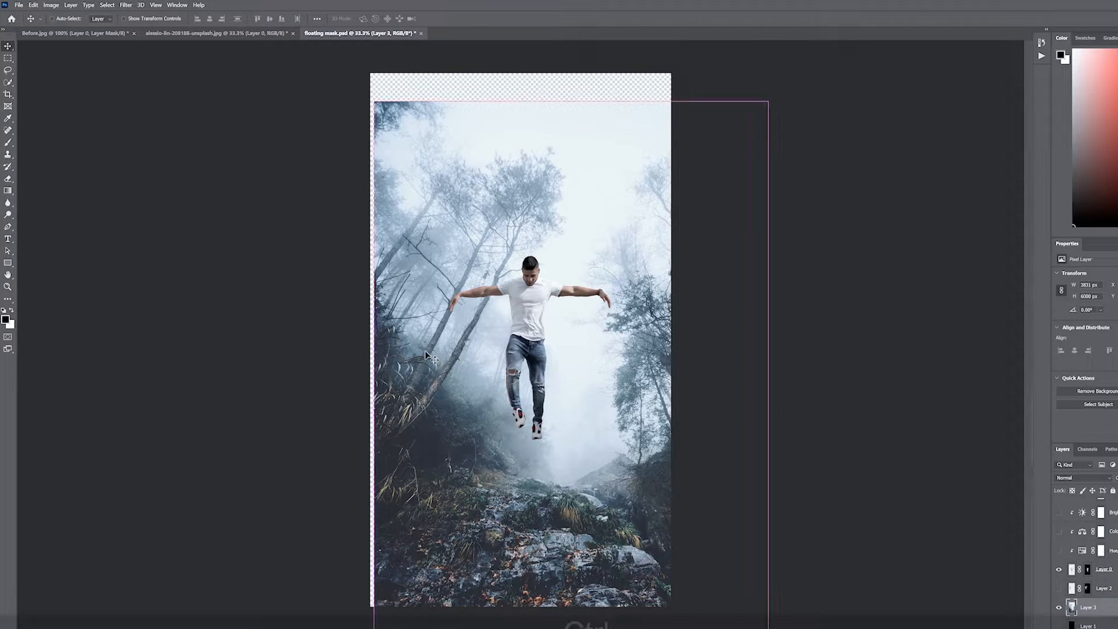
left_click_drag(603, 384, 565, 321)
left_click(457, 19)
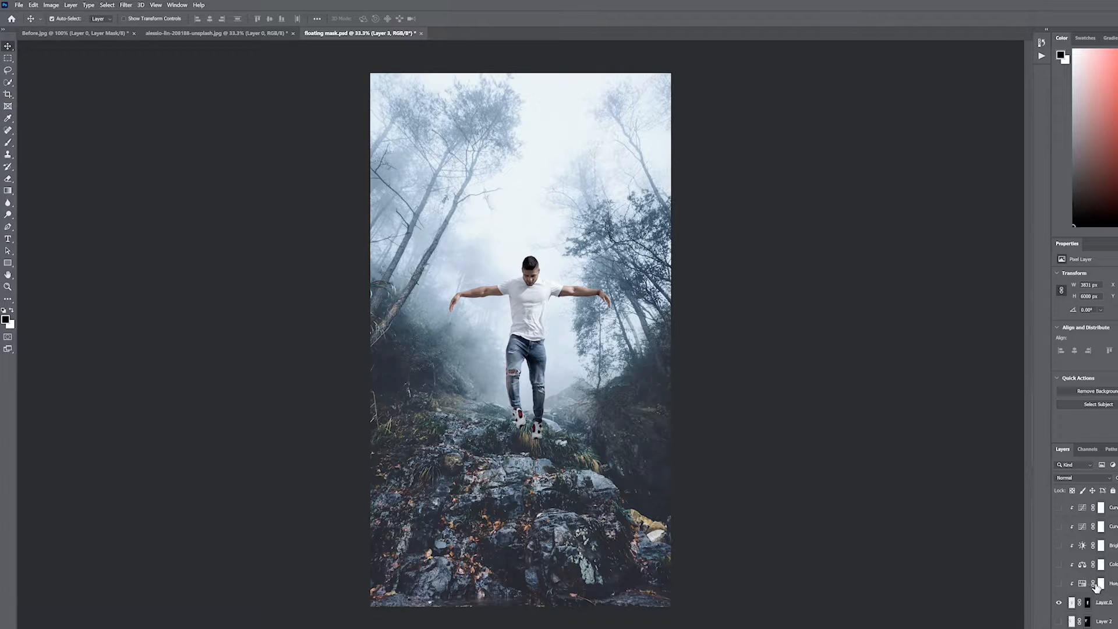
Review the settings of the hidden Hue/Saturation, Color Balance, Brightness/Contrast and Curves adjustment layers above the man
left_click(1100, 584)
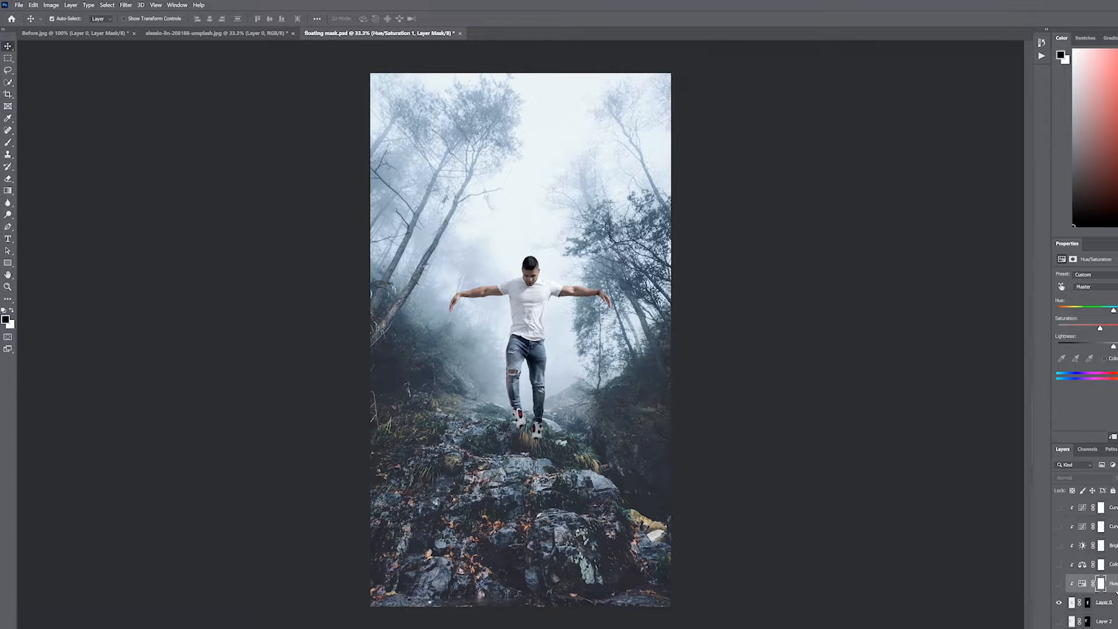
left_click(1113, 565)
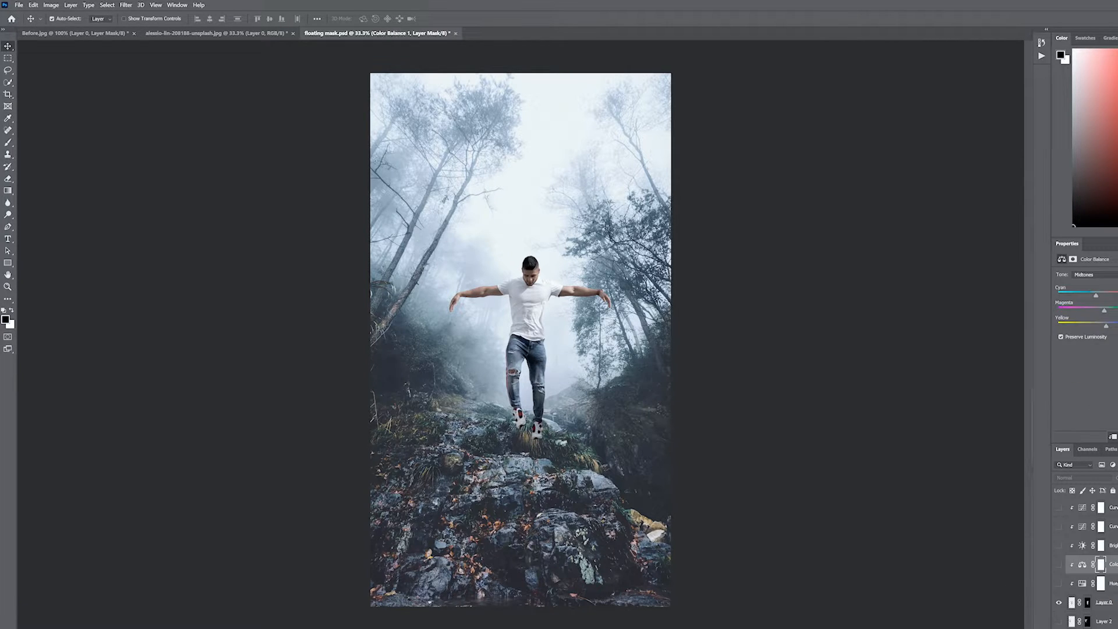
left_click(1114, 546)
left_click(1113, 527)
left_click(1113, 507)
left_click(1113, 584)
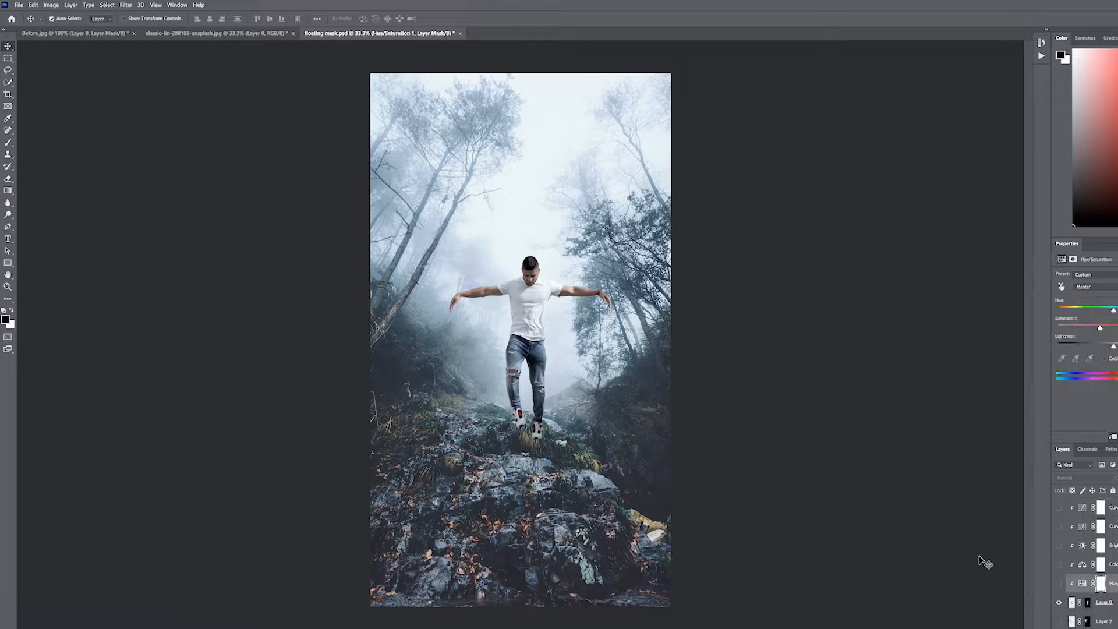
Add a new Hue/Saturation adjustment layer directly above the masked man's layer, clipped to it
left_click(1082, 583)
left_click(1072, 604)
left_click(1103, 628)
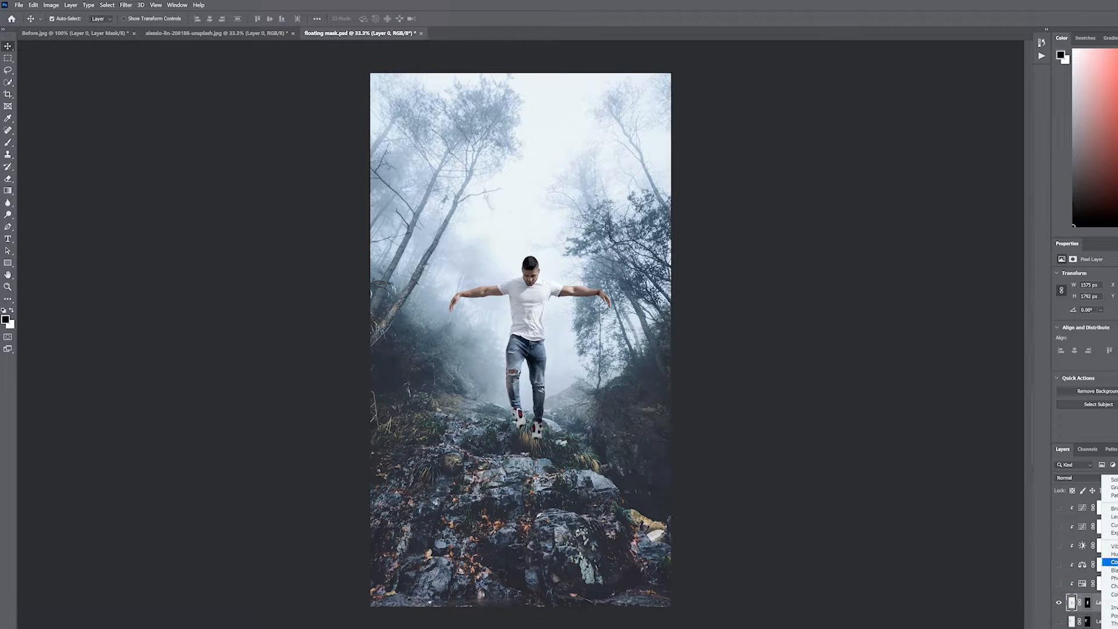
left_click(1114, 554)
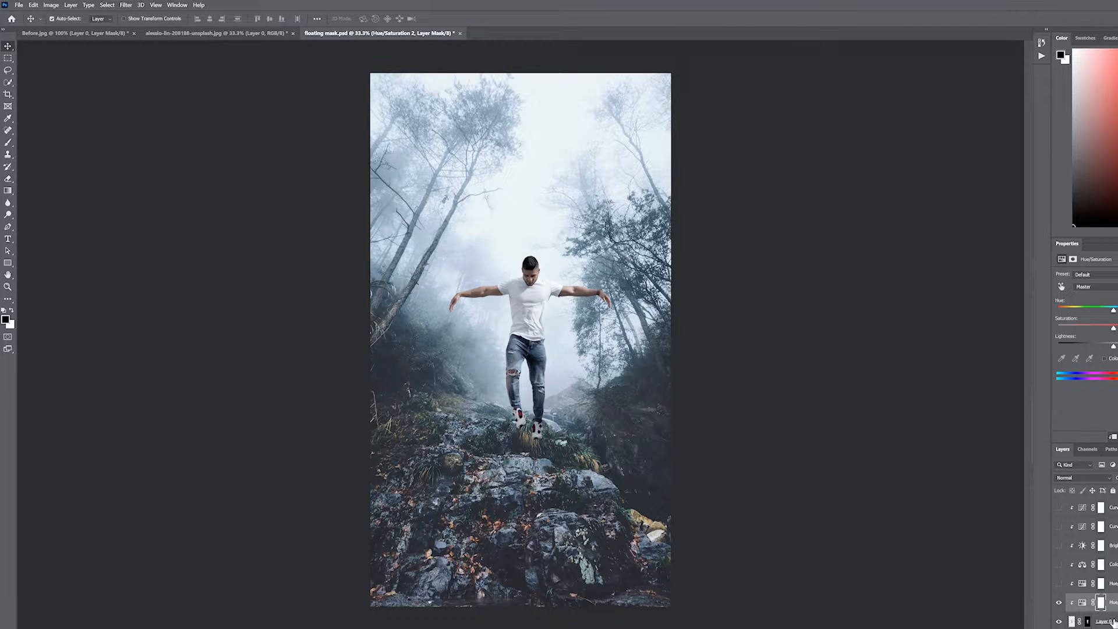
key("alt")
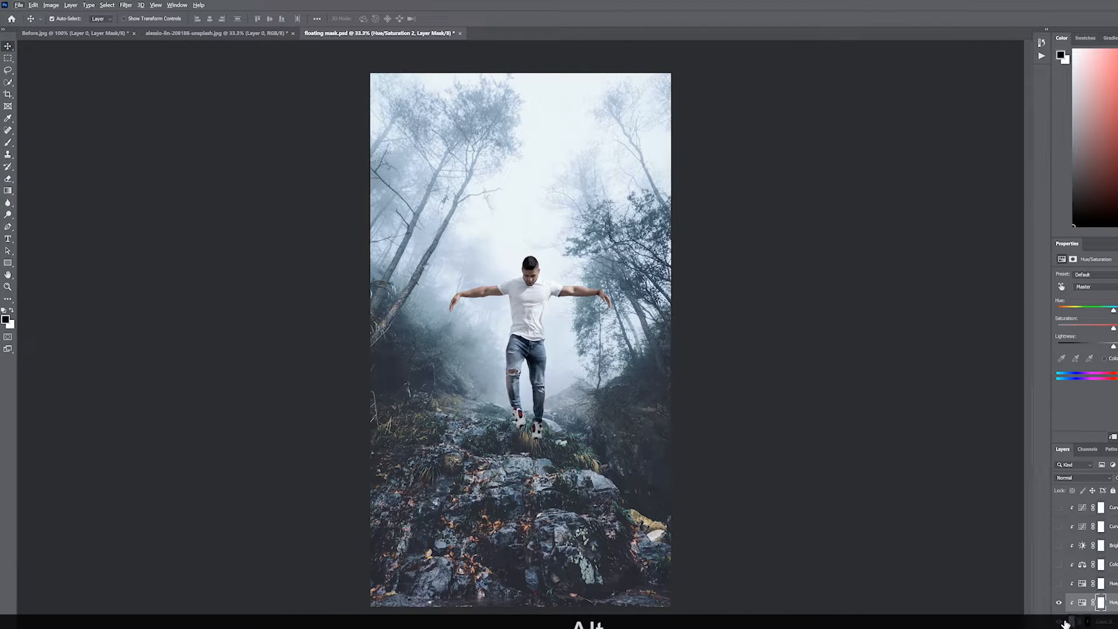
Delete the newly added Hue/Saturation adjustment layer directly above the masked man
scroll(1114, 621, "down", 3)
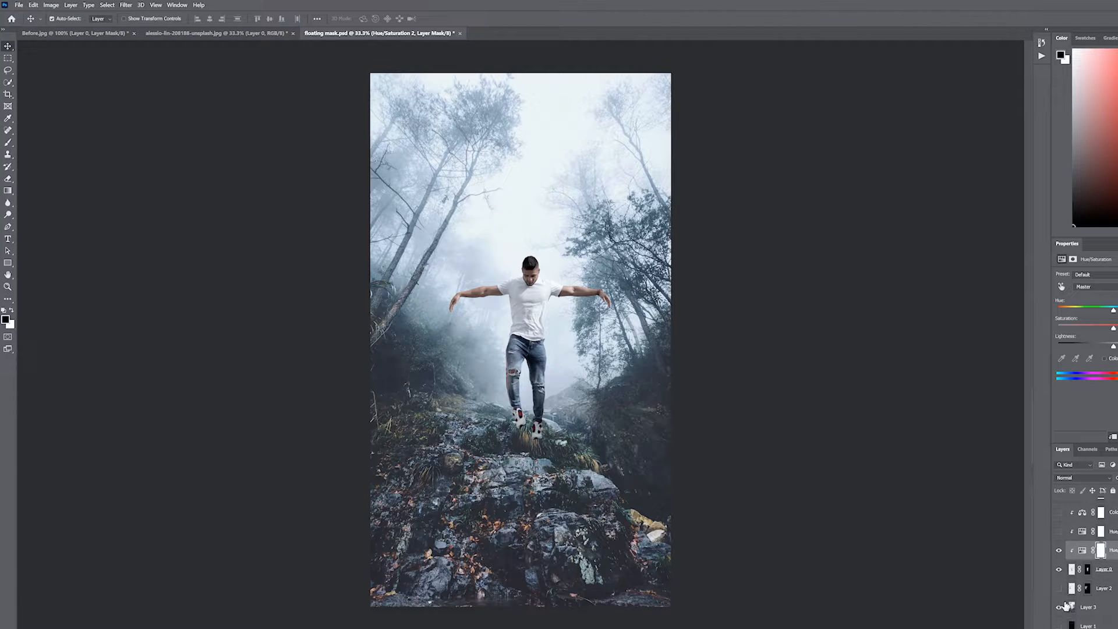
scroll(1085, 582, "up", 1)
left_click(1082, 569)
key("Delete")
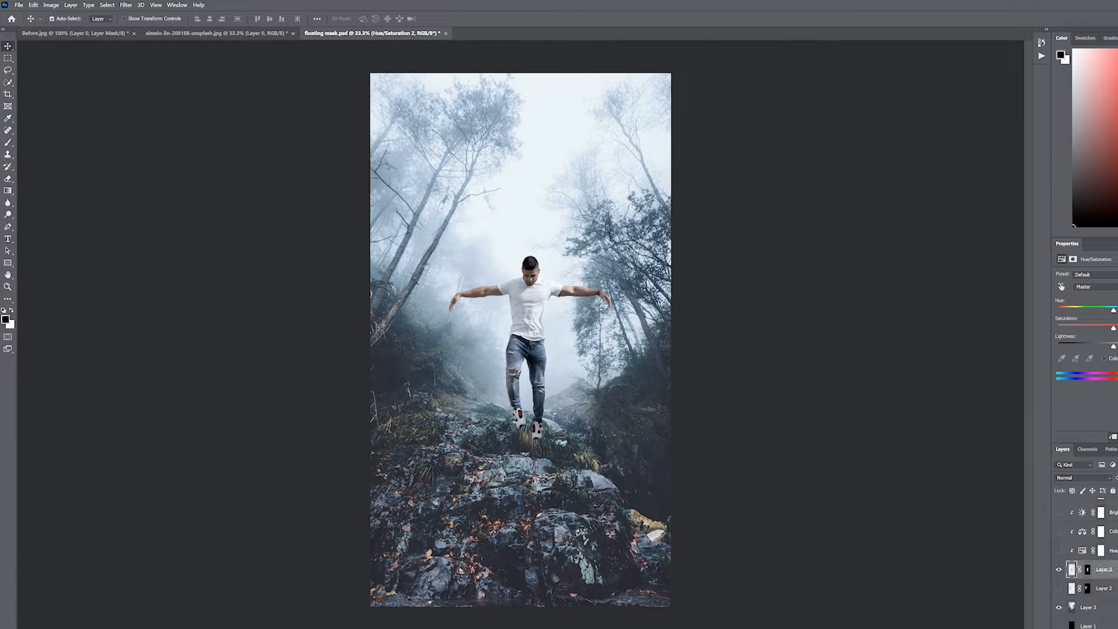
Turn on the existing Hue/Saturation and Color Balance adjustment layers clipped to the man
left_click(1101, 551)
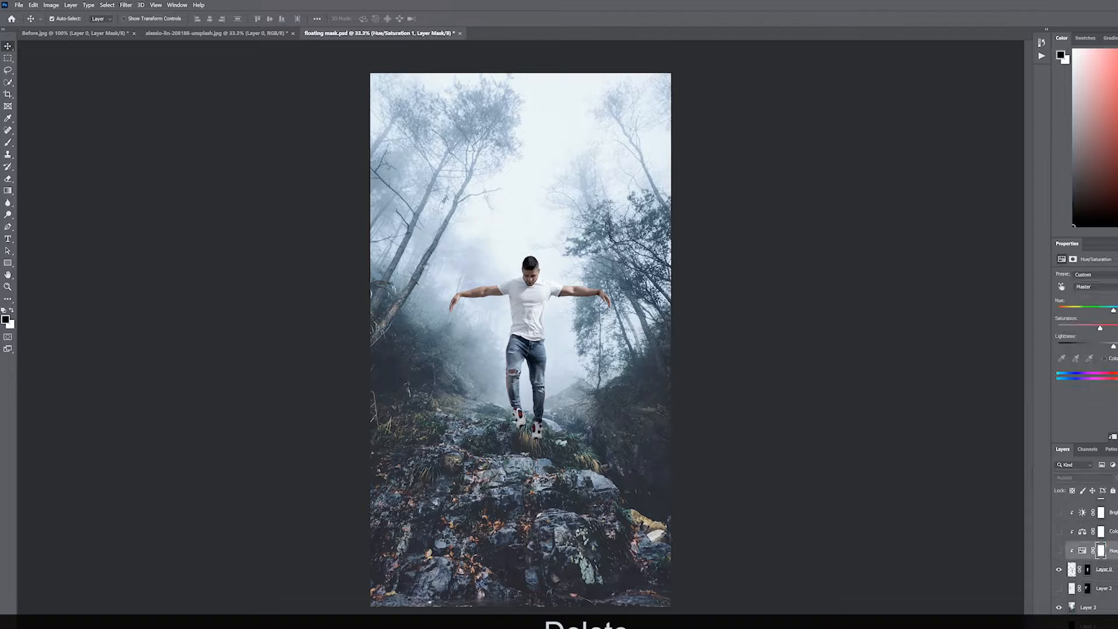
left_click(1059, 551)
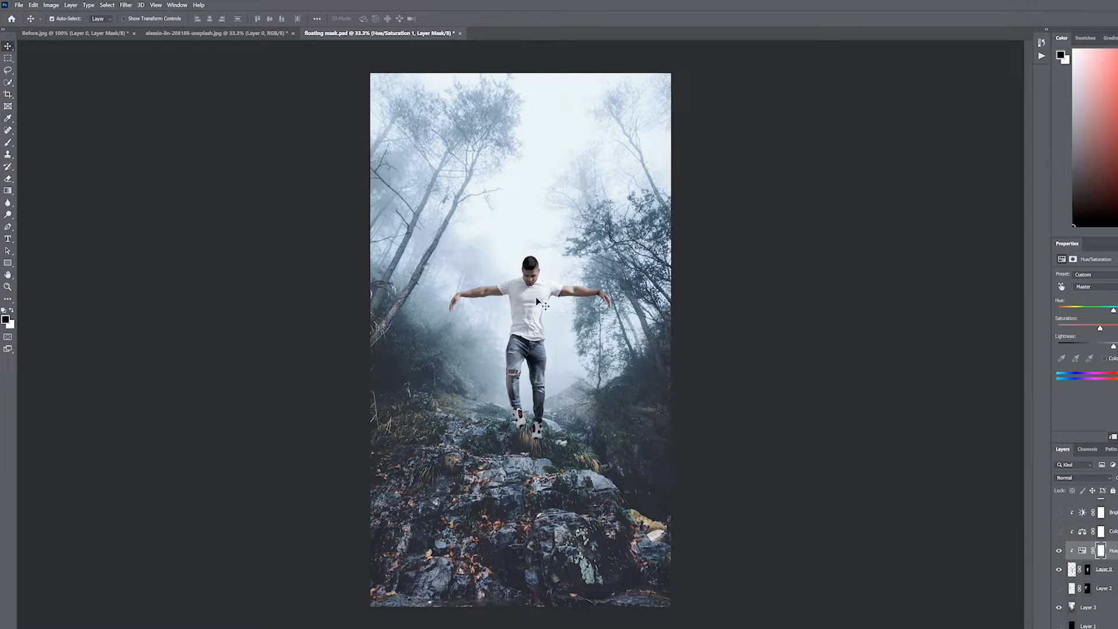
left_click(1113, 532)
left_click(1059, 532)
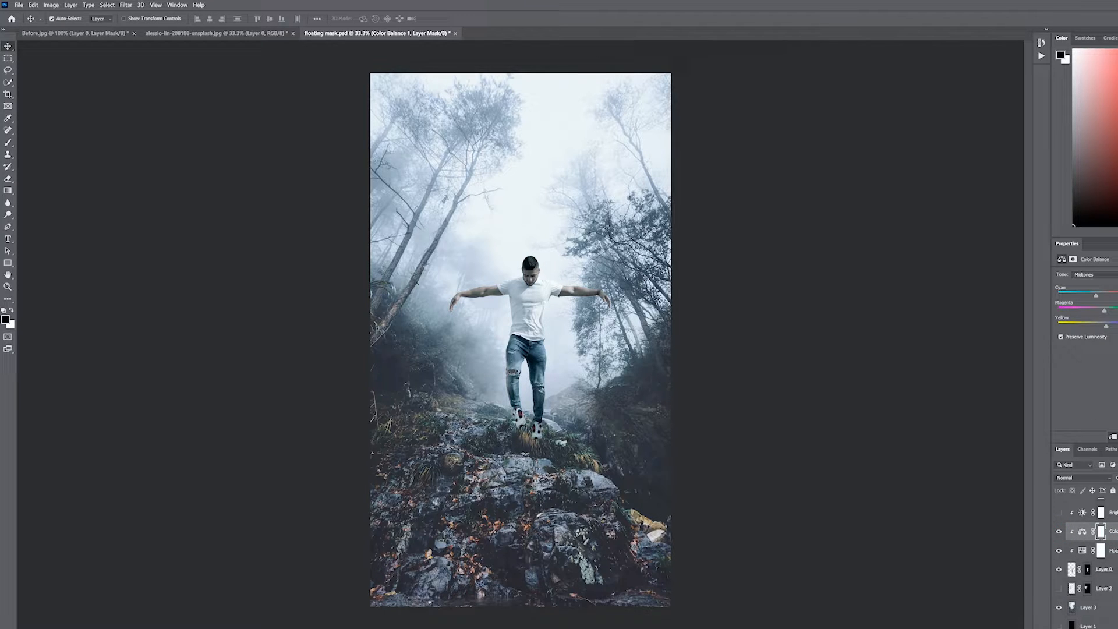
left_click(1102, 628)
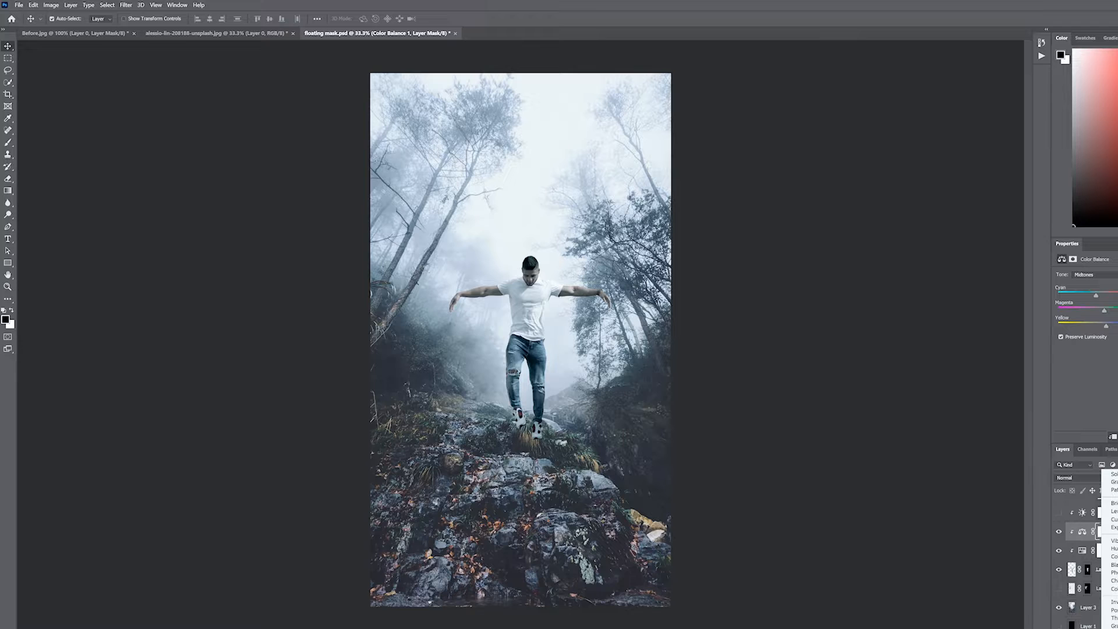
left_click(1074, 531)
left_click(1077, 529)
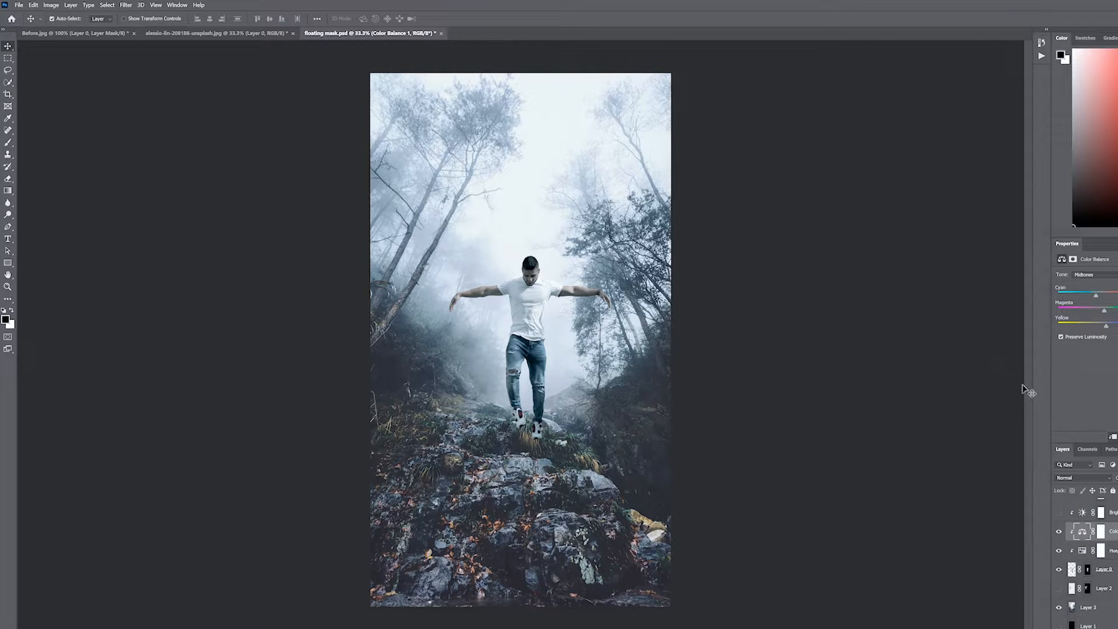
Turn on the Brightness/Contrast adjustment layer clipped to the man and show its settings
scroll(1073, 579, "up", 2)
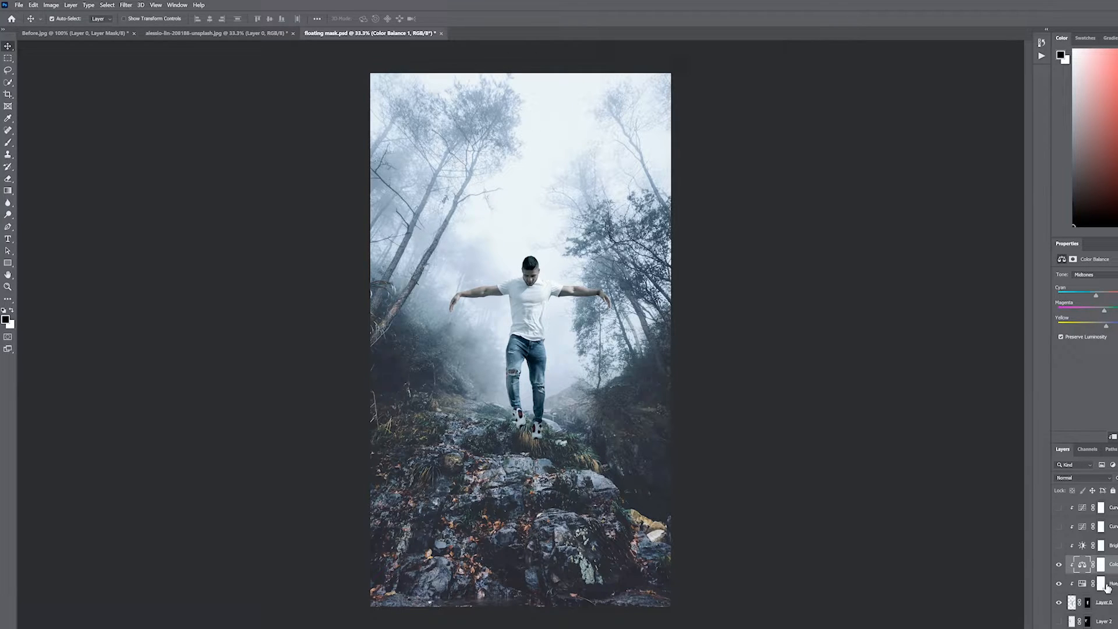
left_click(1059, 546)
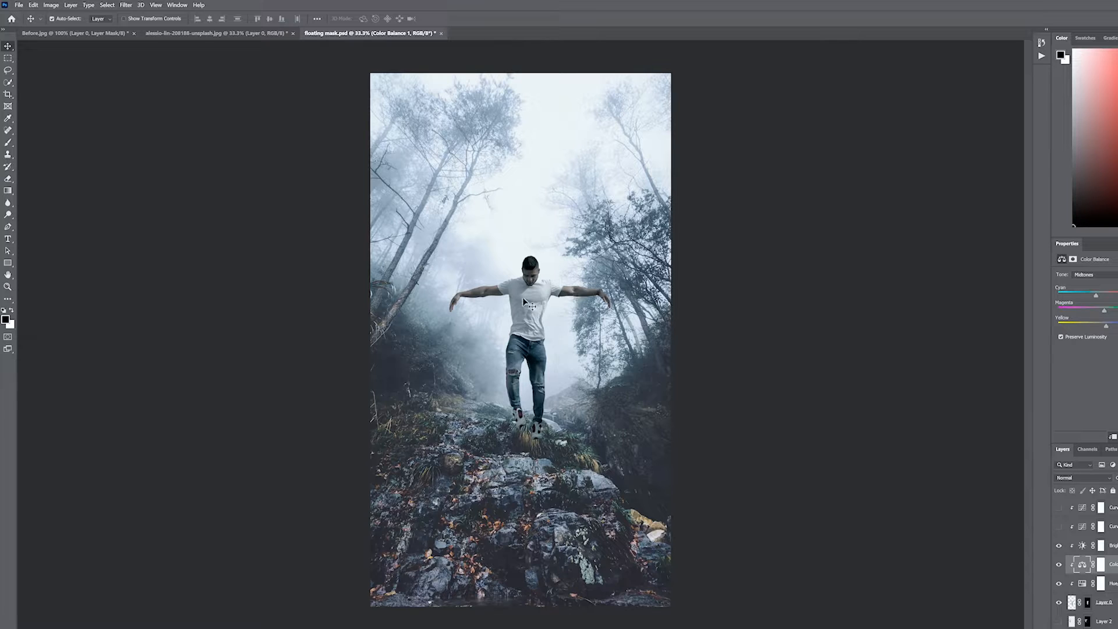
left_click(1082, 548)
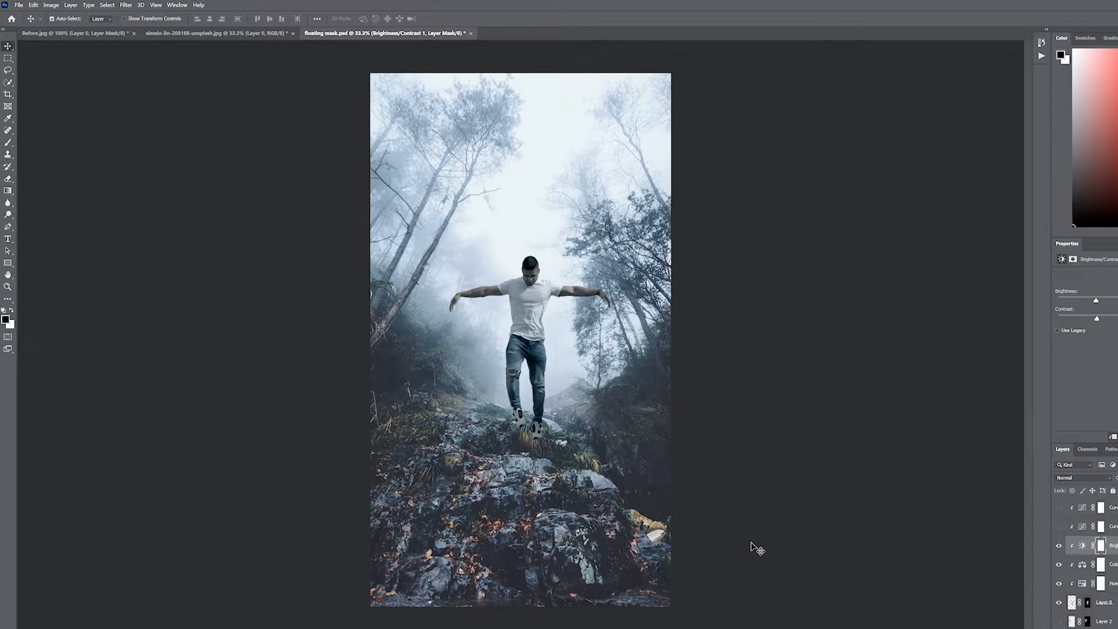
Turn on both Curves adjustment layers clipped to the man
left_click(1082, 529)
left_click(1060, 527)
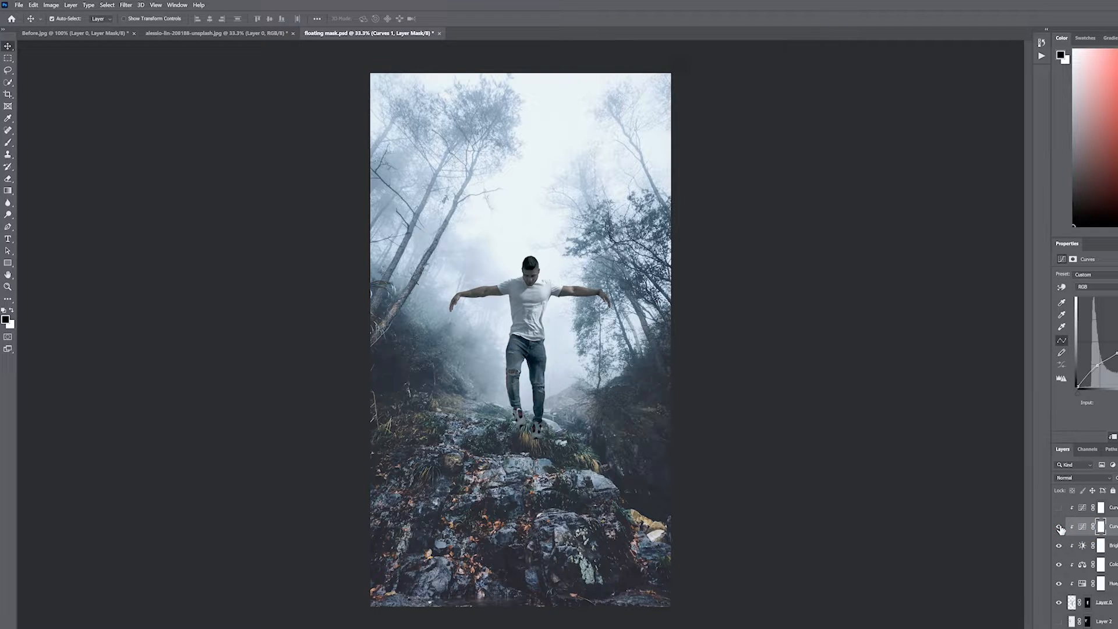
left_click(1083, 527)
left_click(1077, 510)
left_click(1060, 509)
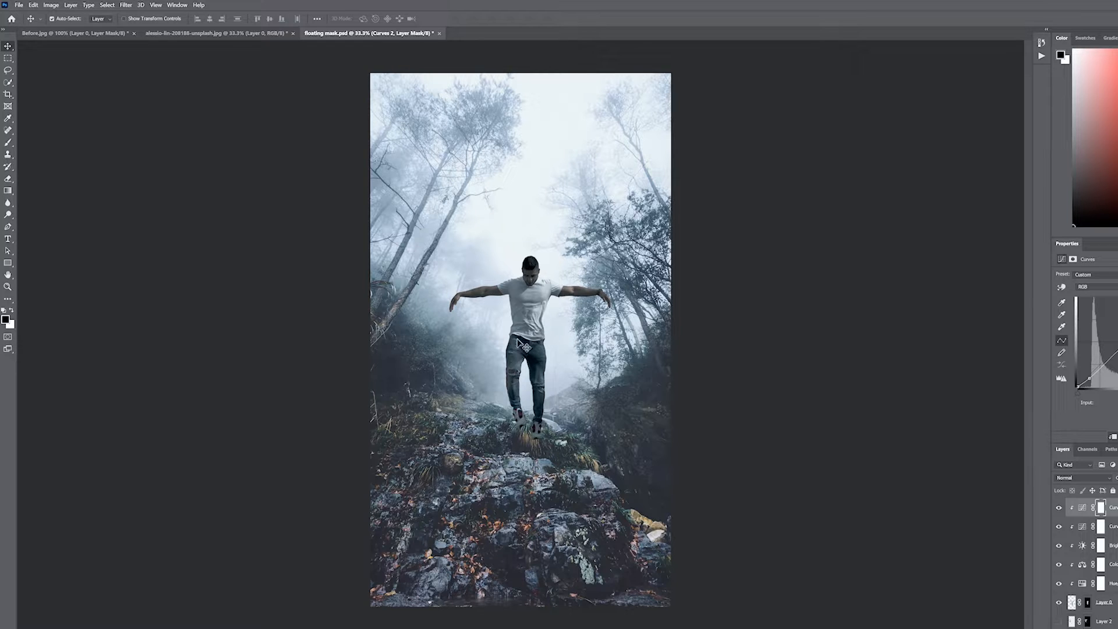
Compare the forest scene with and without the color-matched man by toggling his layer's visibility
key("z")
left_click(532, 355, "alt")
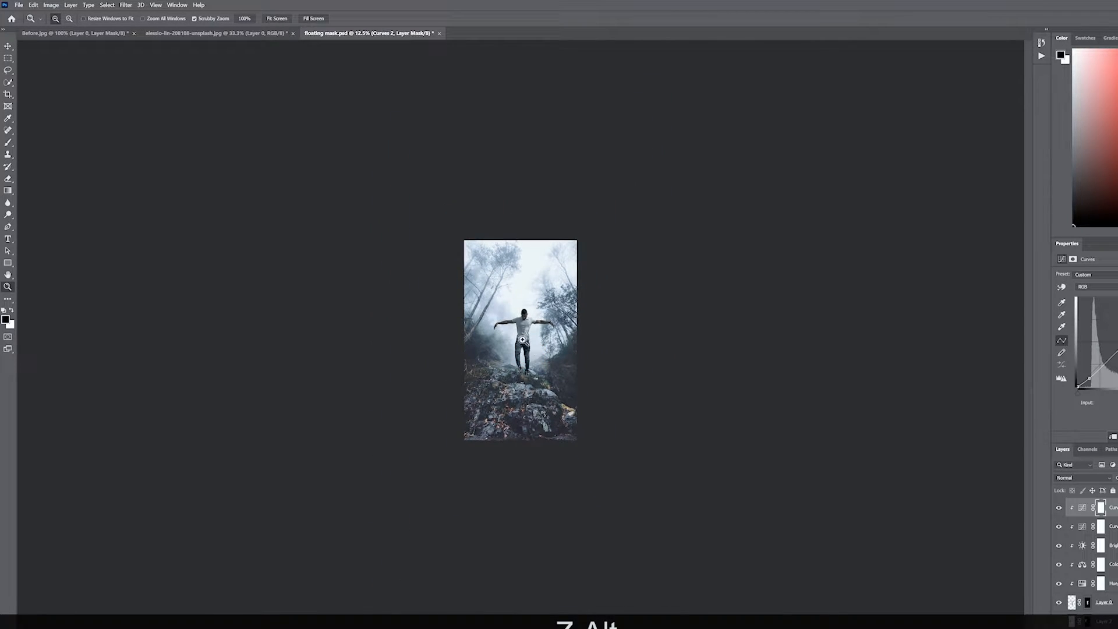
left_click(533, 356)
left_click(533, 355)
scroll(1050, 608, "down", 2)
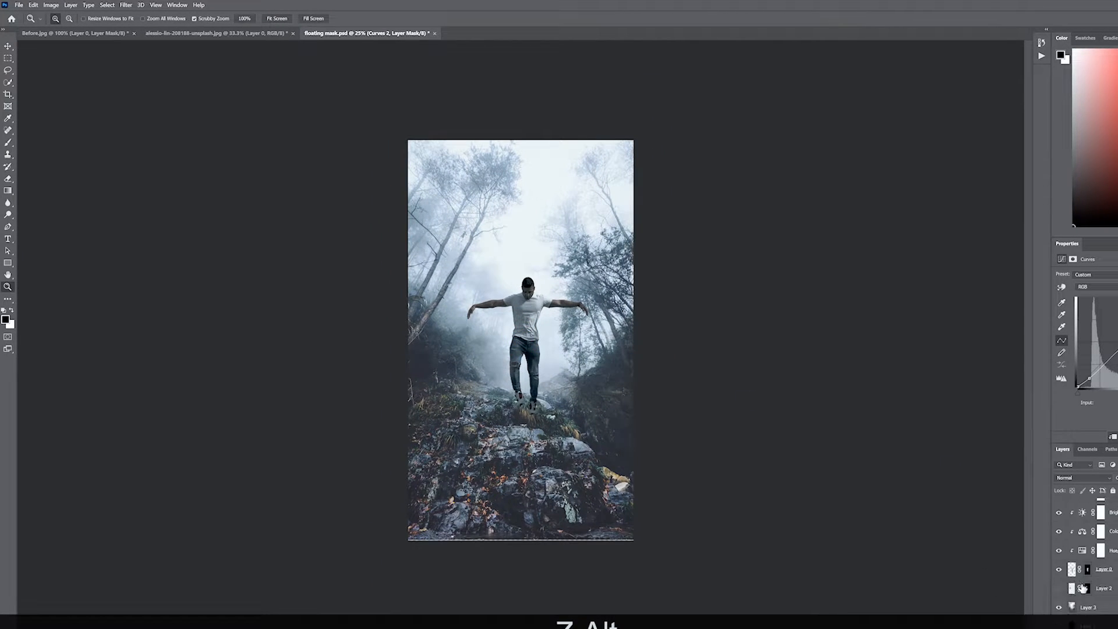
left_click(1060, 569)
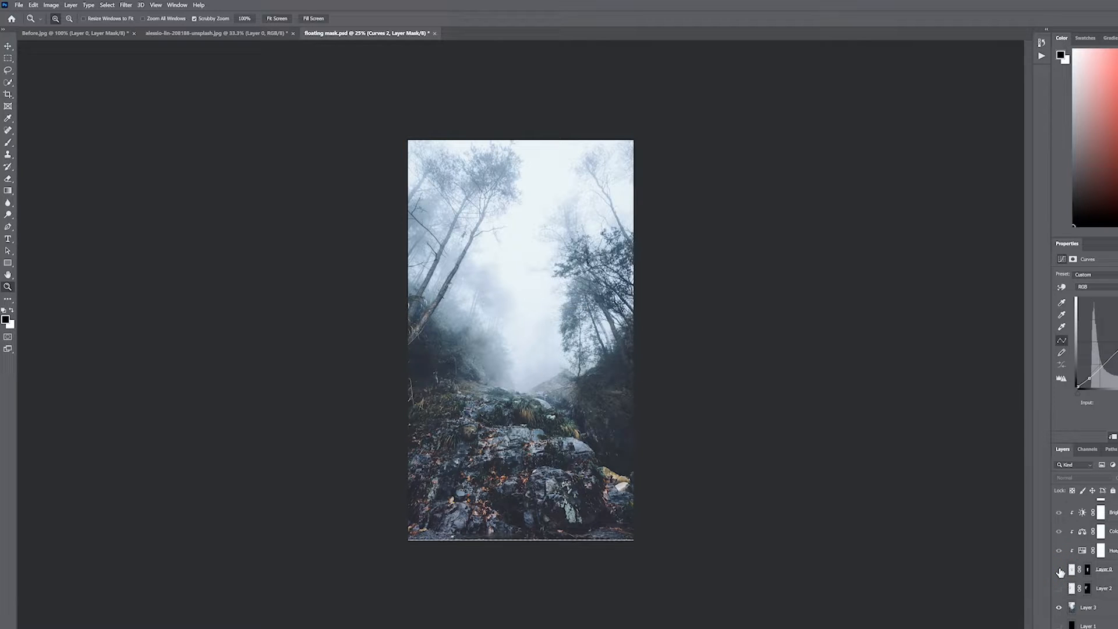
left_click(1060, 569)
left_click(1059, 570)
left_click(1059, 570)
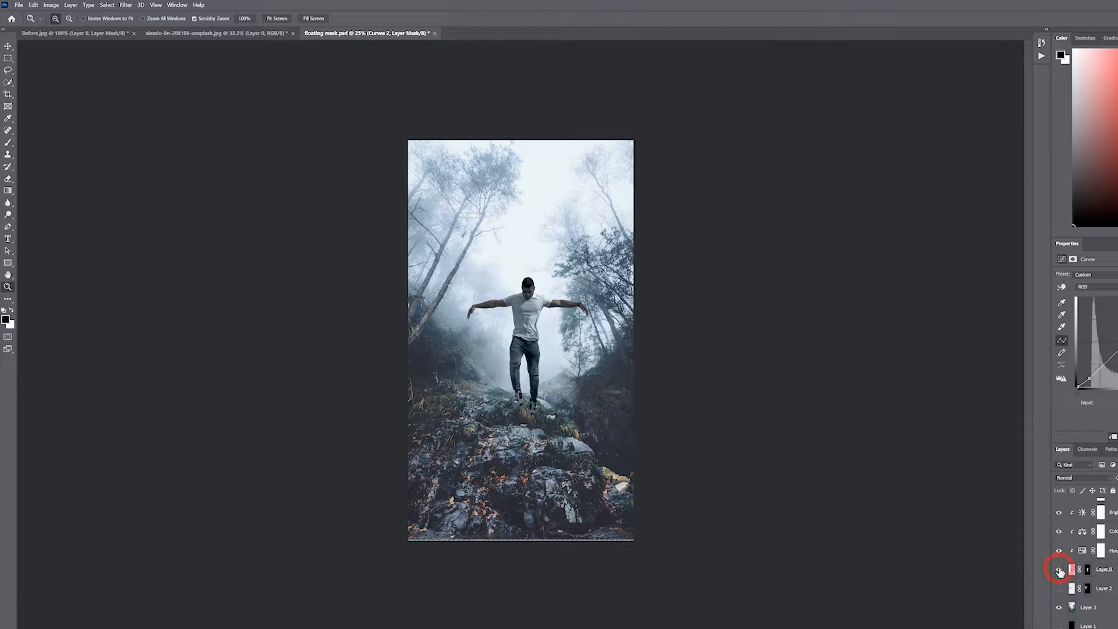
Delete the forest background layer beneath the man in floating mask.psd
left_click(1103, 610)
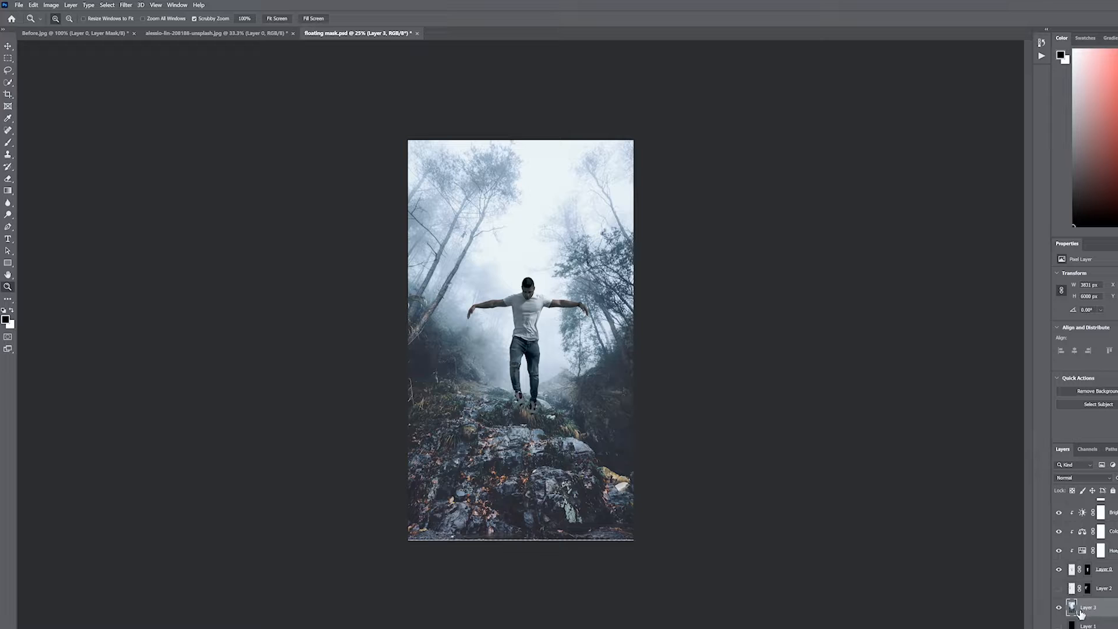
key("v")
key("Delete")
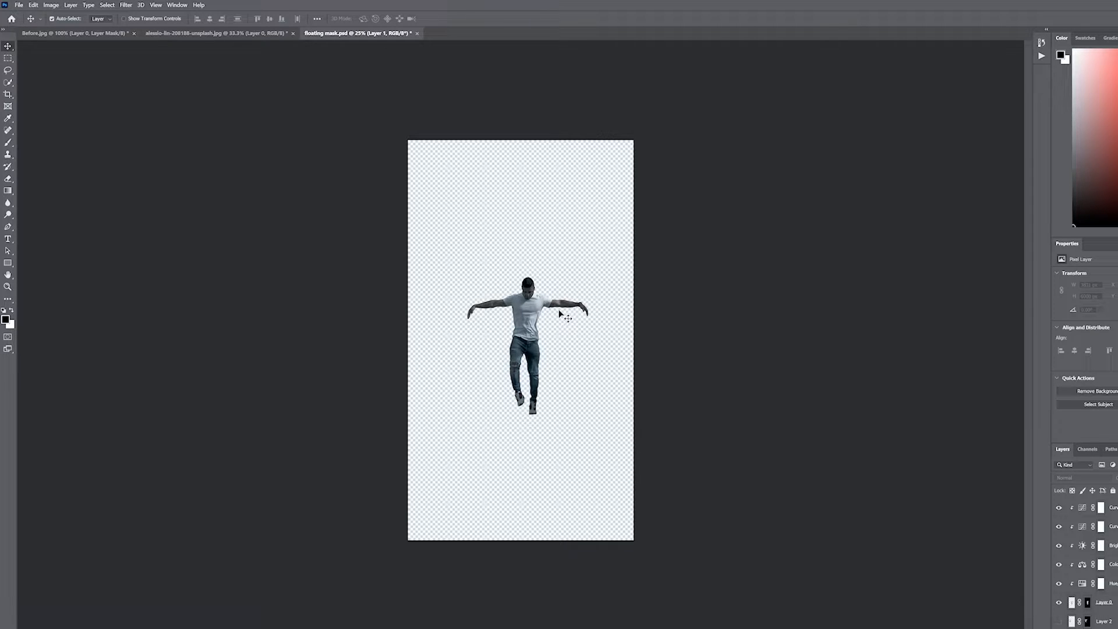
Save the cut-out of the man as floating mask.psd in the Floating forrest folder
left_click(19, 5)
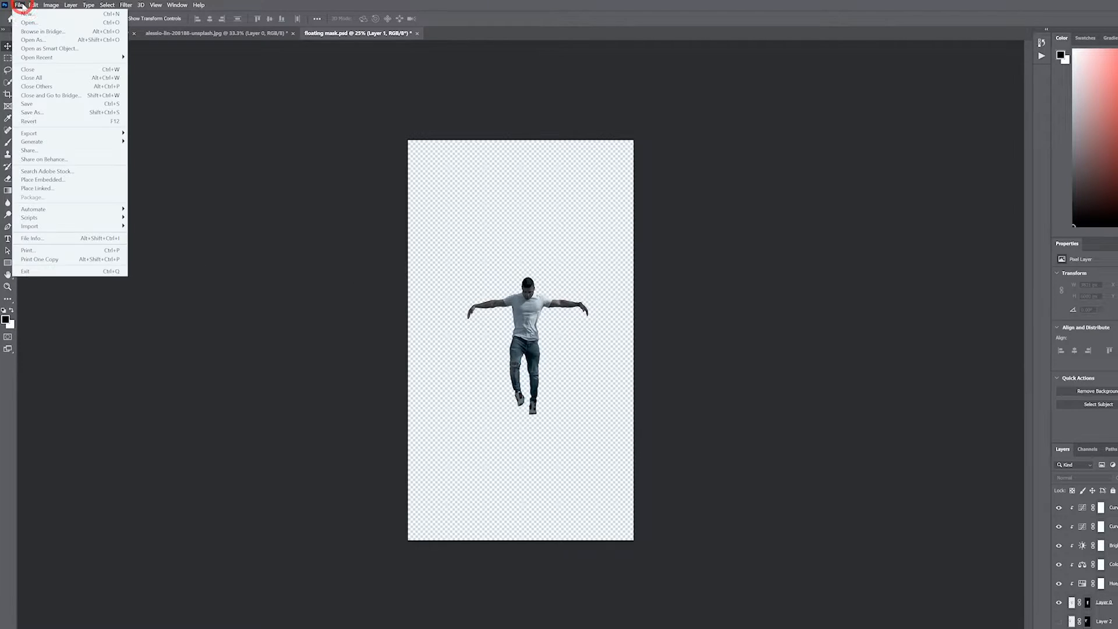
left_click(69, 112)
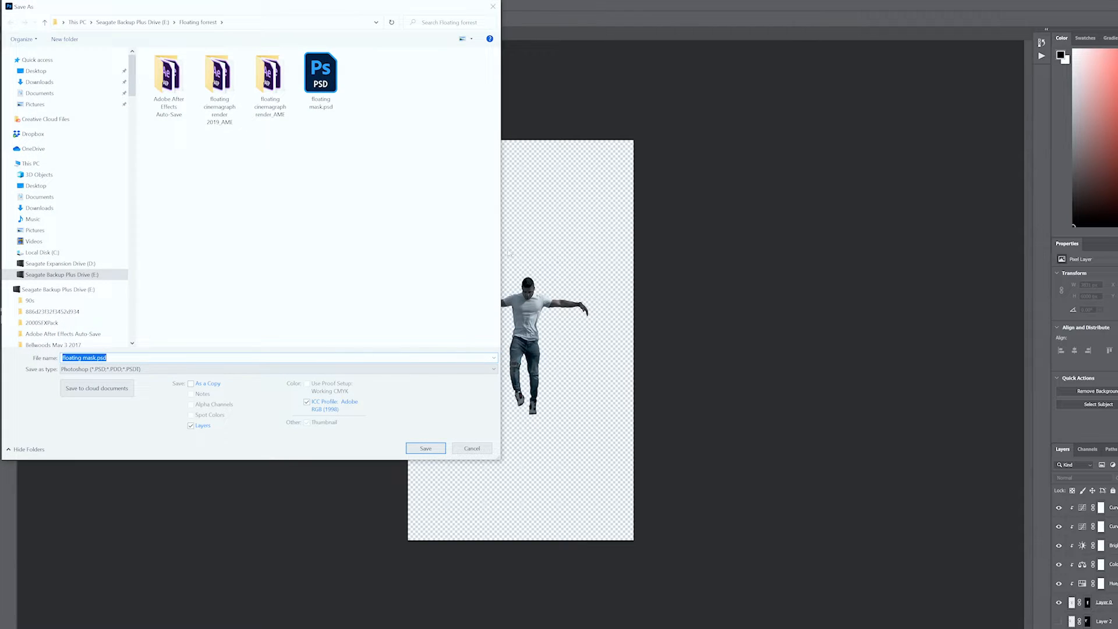
left_click(106, 357)
left_click(112, 368)
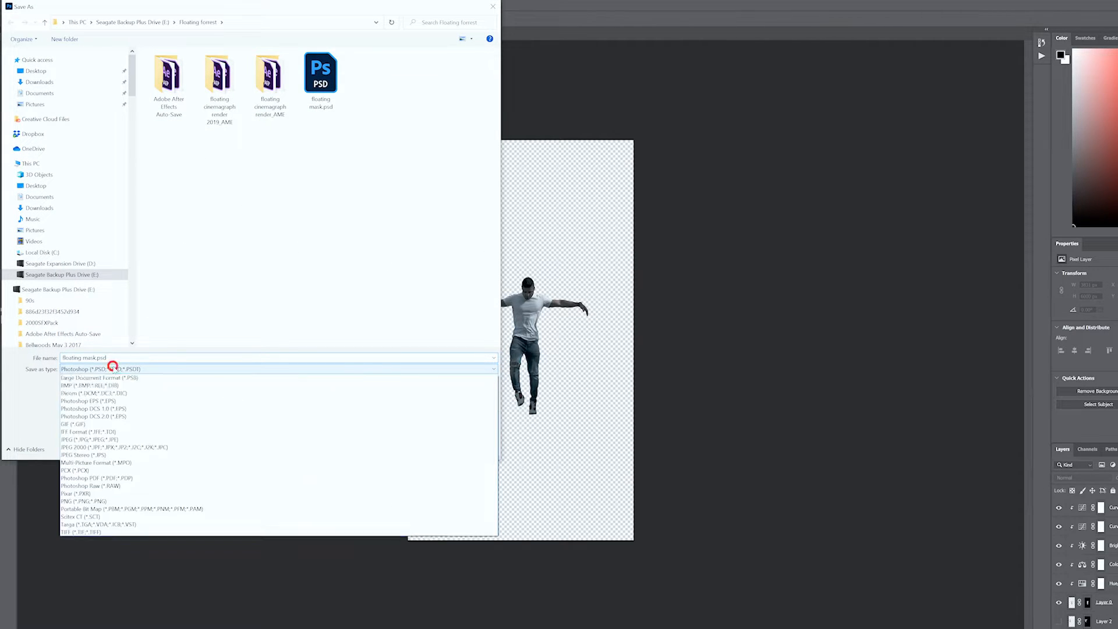
left_click(94, 376)
left_click(426, 446)
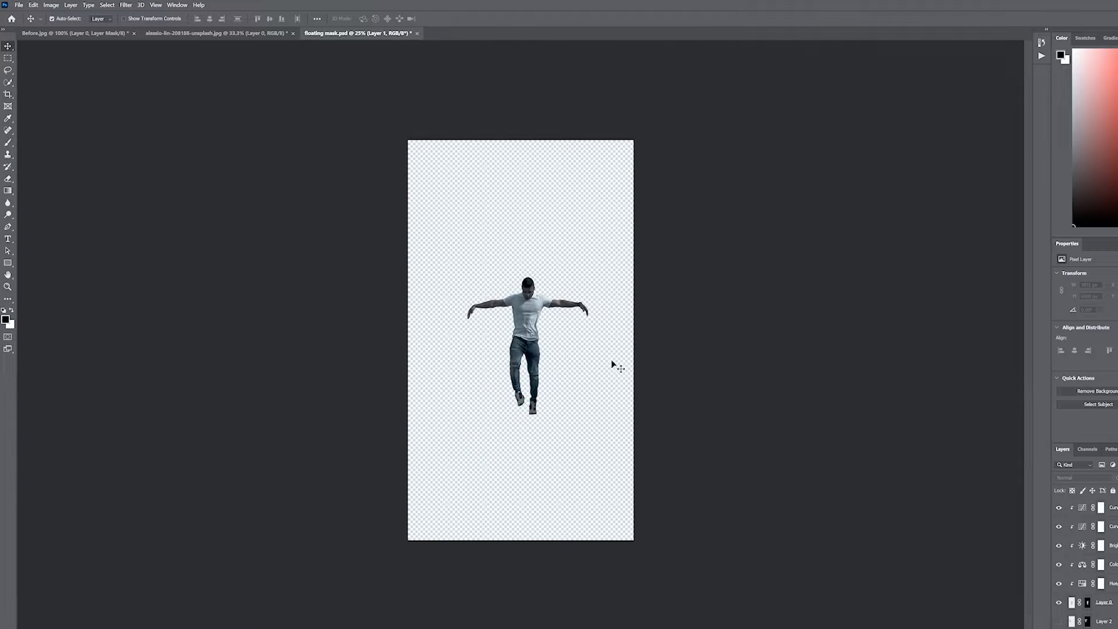
Toggle the visibility of the man's masked layer to check that only he remains on the transparent canvas
scroll(1086, 563, "down", 1)
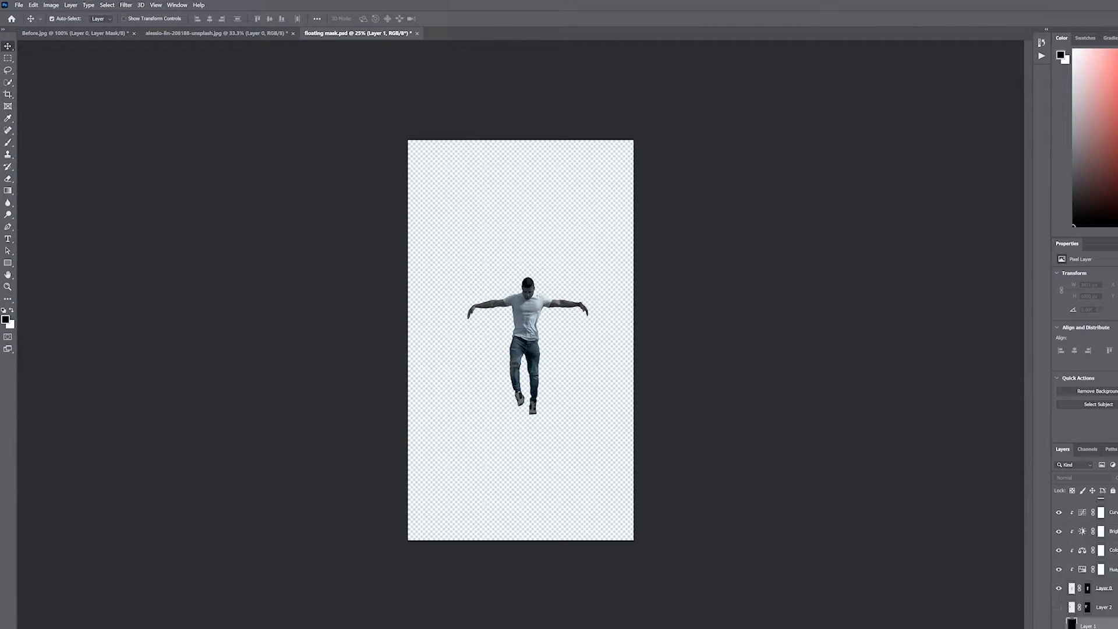
left_click(1059, 589)
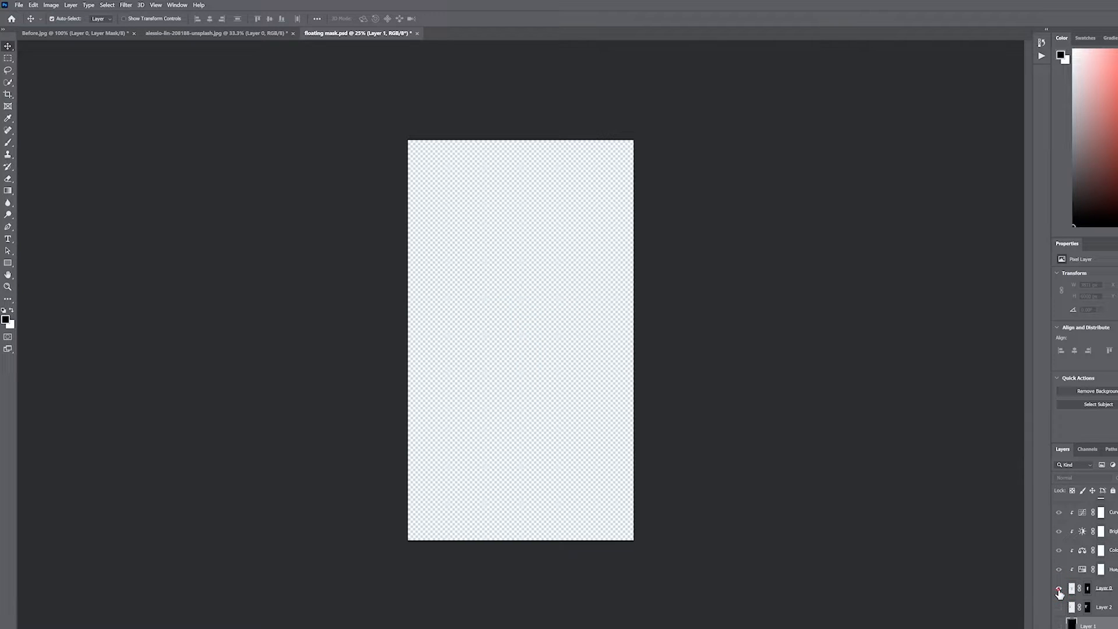
left_click(1060, 588)
left_click(1060, 589)
left_click(1060, 589)
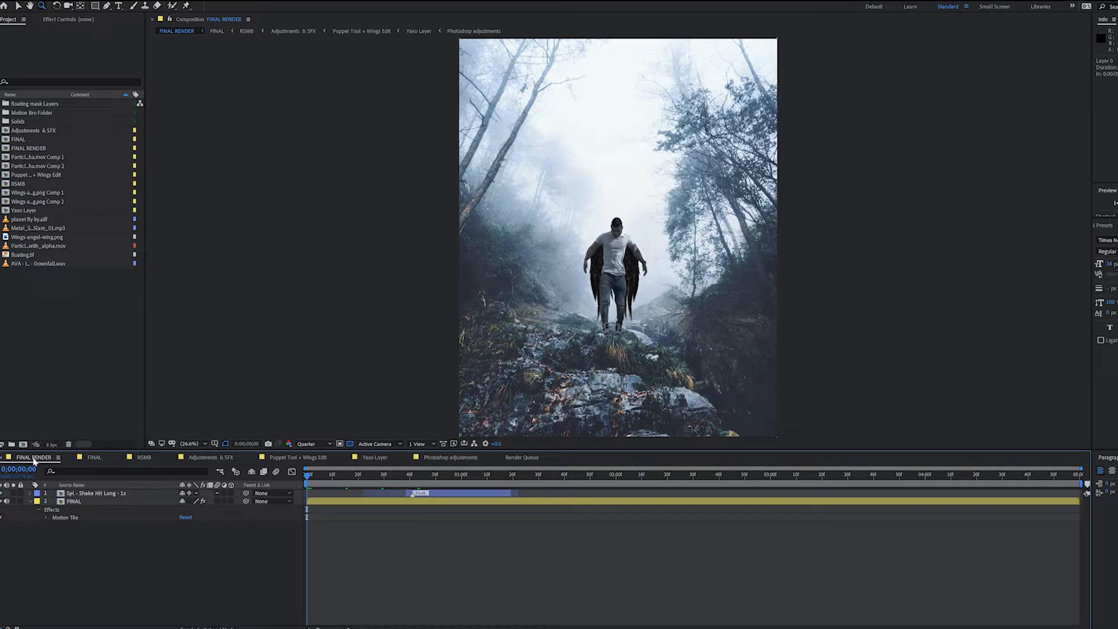
In After Effects, preview the Spl - Shake Hit Long layer at 0;00;00;41 in FINAL RENDER and open the FINAL precomp
left_click(97, 495)
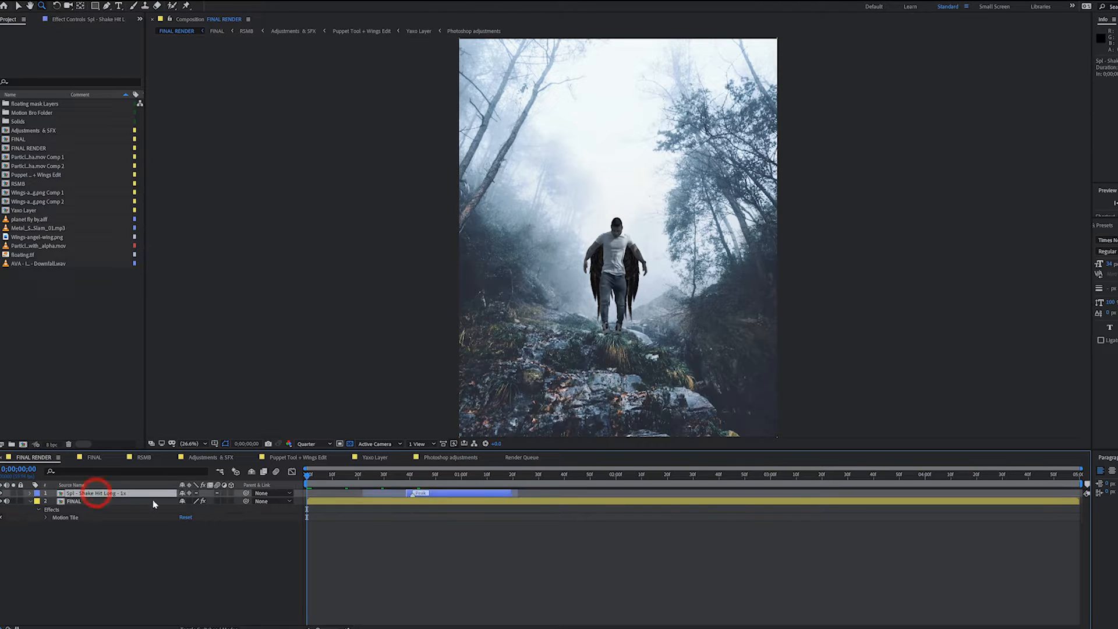
left_click_drag(405, 478, 413, 479)
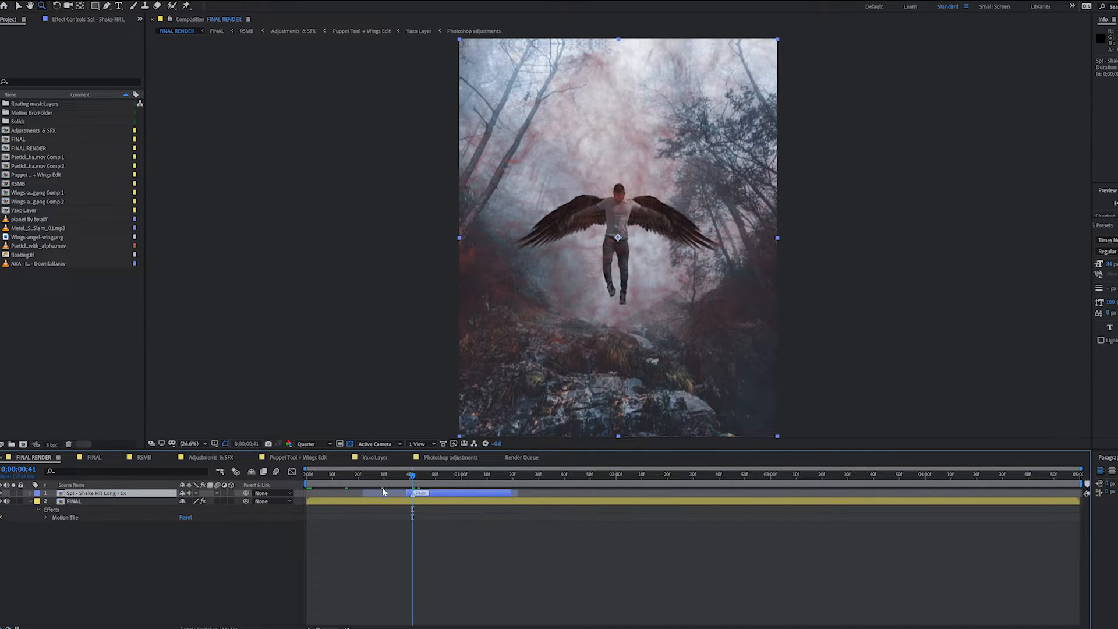
left_click(138, 501)
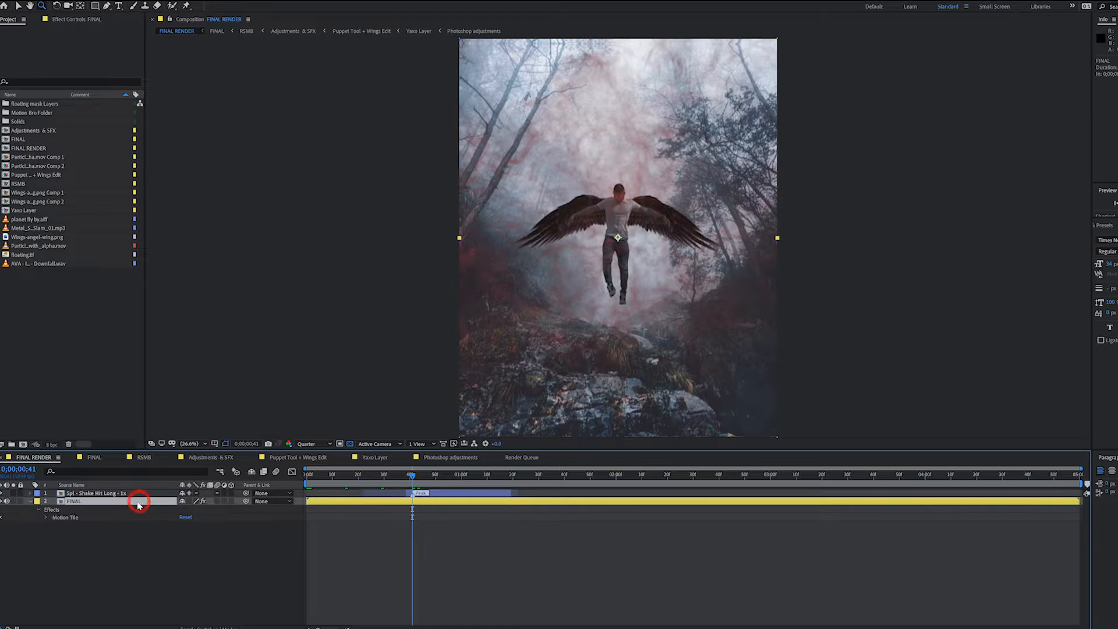
double_click(81, 502)
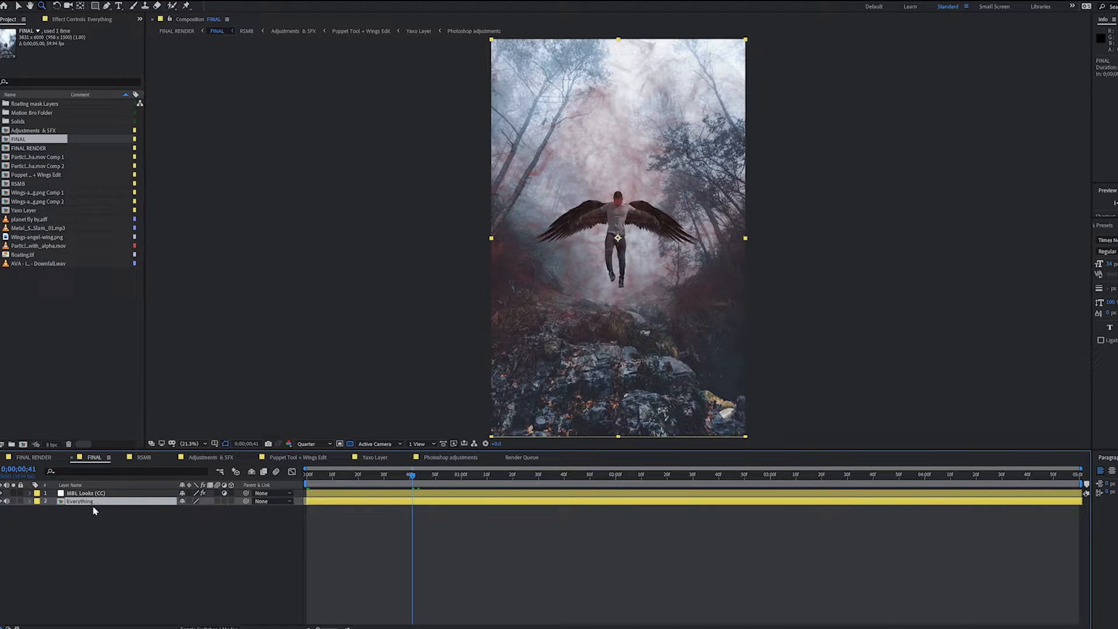
Compare the FINAL composition with and without the MBL Looks (CC) layer
left_click(99, 492)
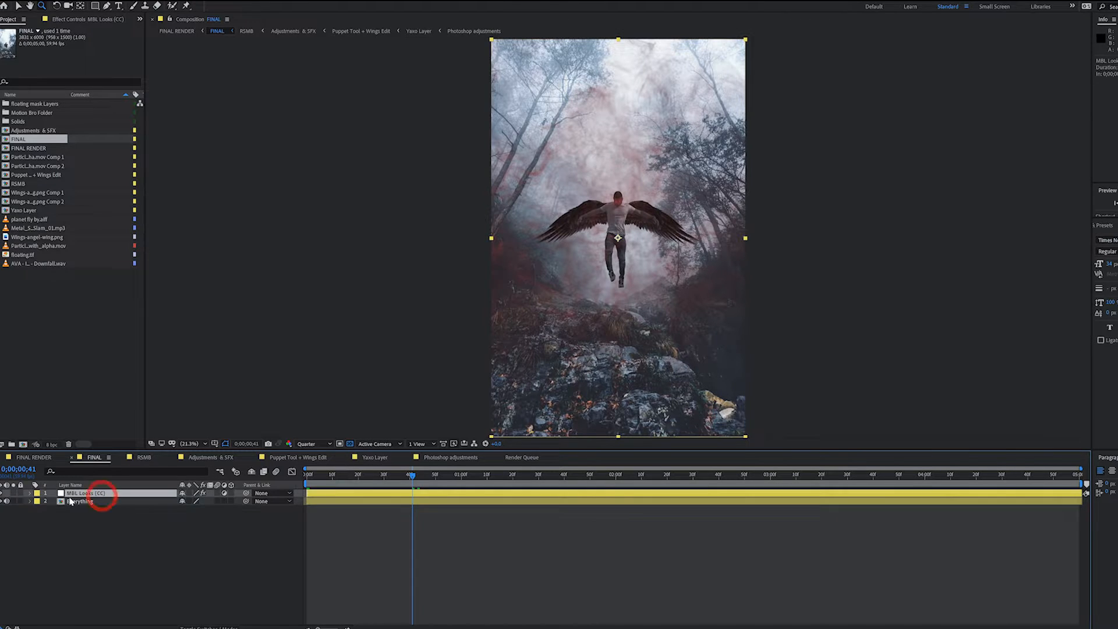
left_click(1, 494)
left_click(1, 494)
Open the Everything precomp, examine its planet fly by.aiff sound layer, and open the RSMB Layer precomp
double_click(96, 501)
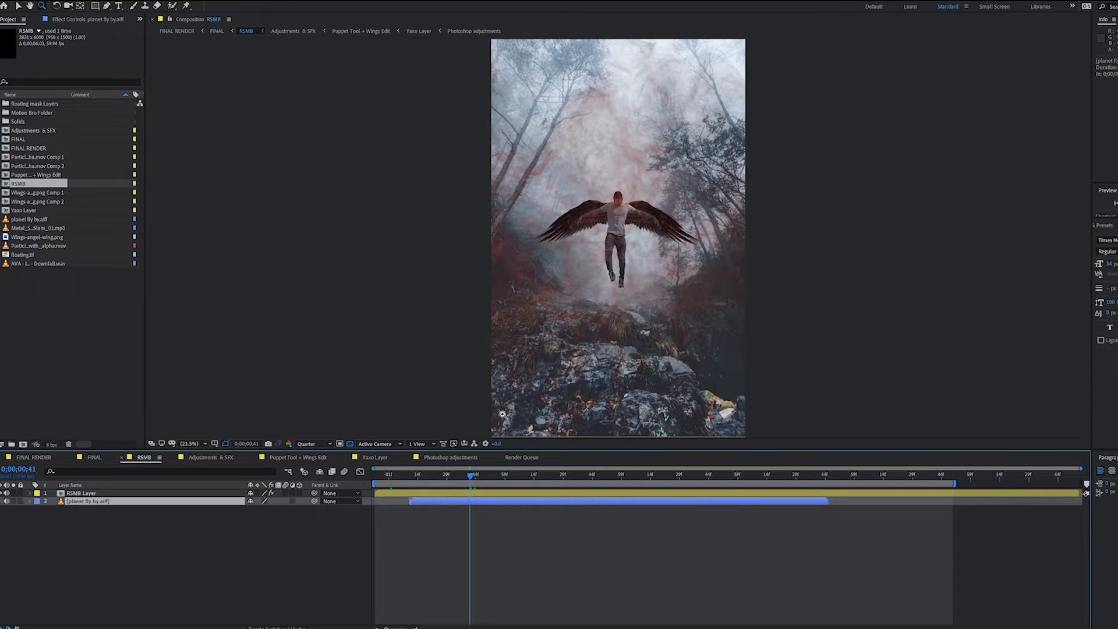
left_click(110, 546)
left_click(99, 503)
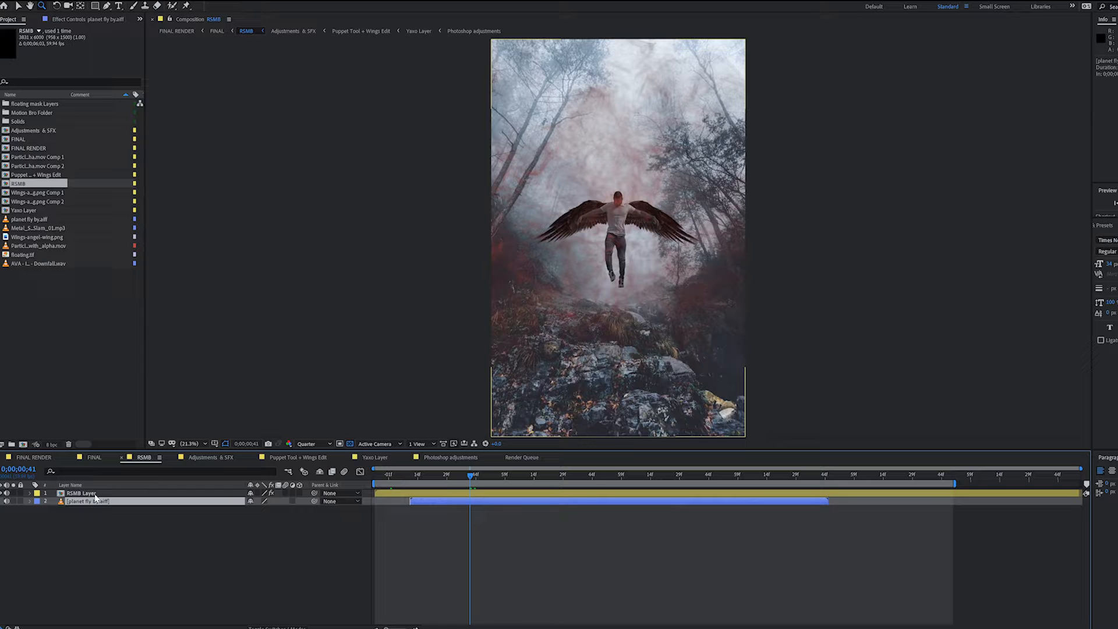
double_click(99, 494)
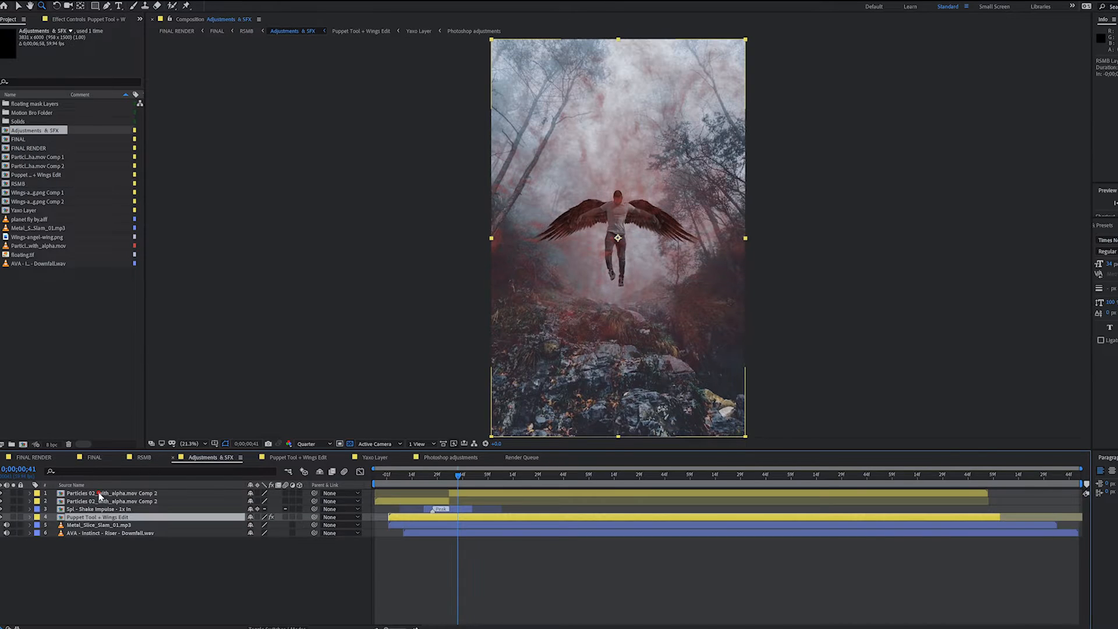
Examine both Particles 02_with_alpha.mov Comp 2 layers and compare the scene with and without the upper one
left_click(128, 495)
left_click(116, 501)
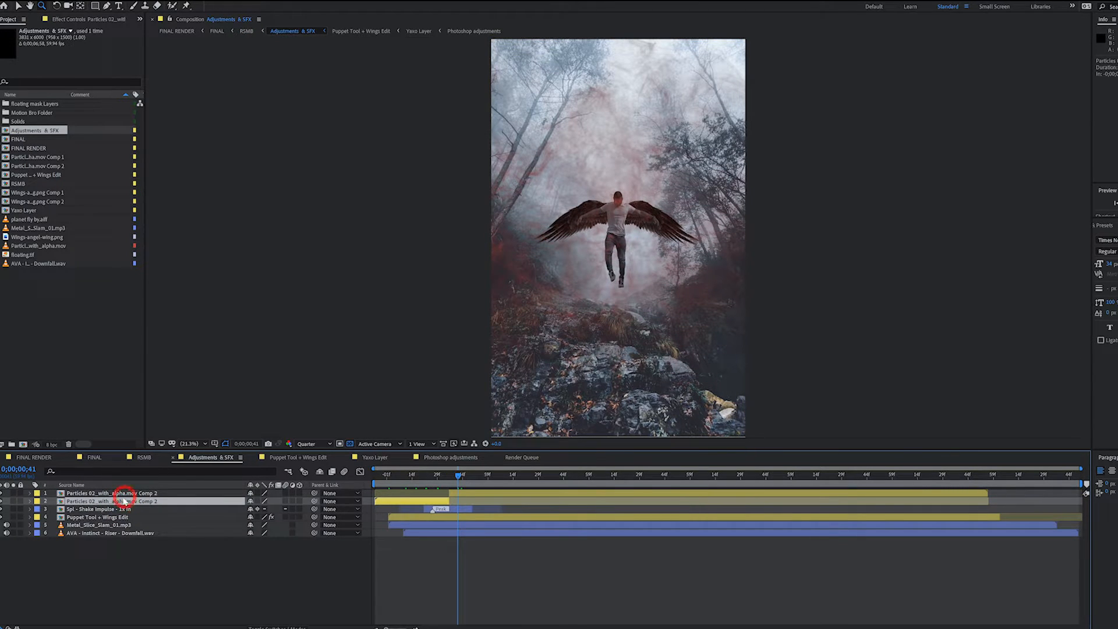
left_click(123, 494)
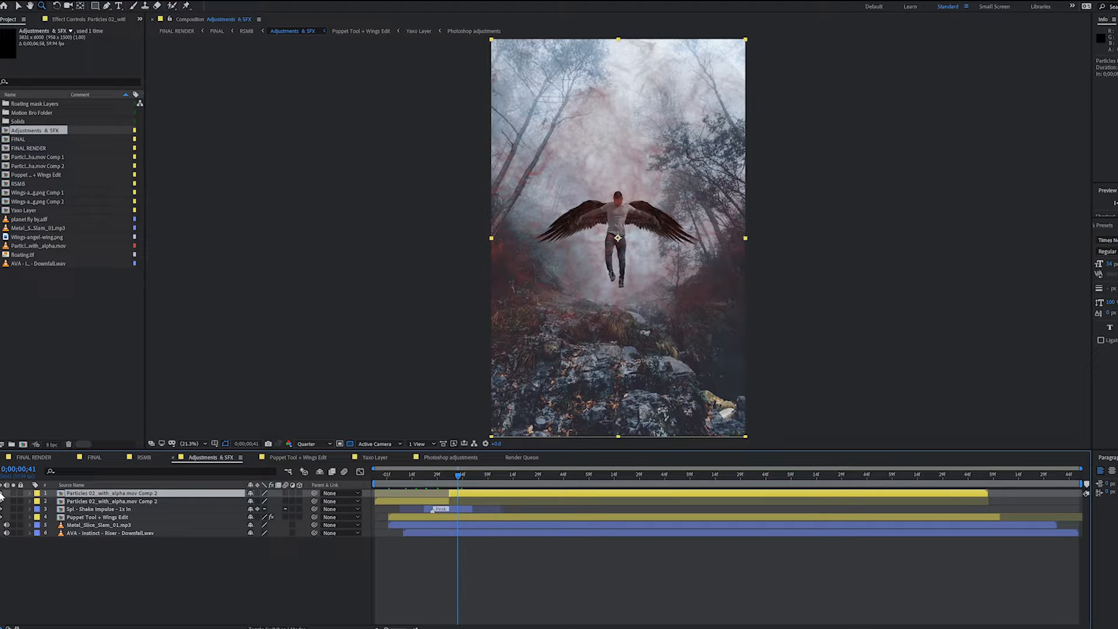
left_click(2, 494)
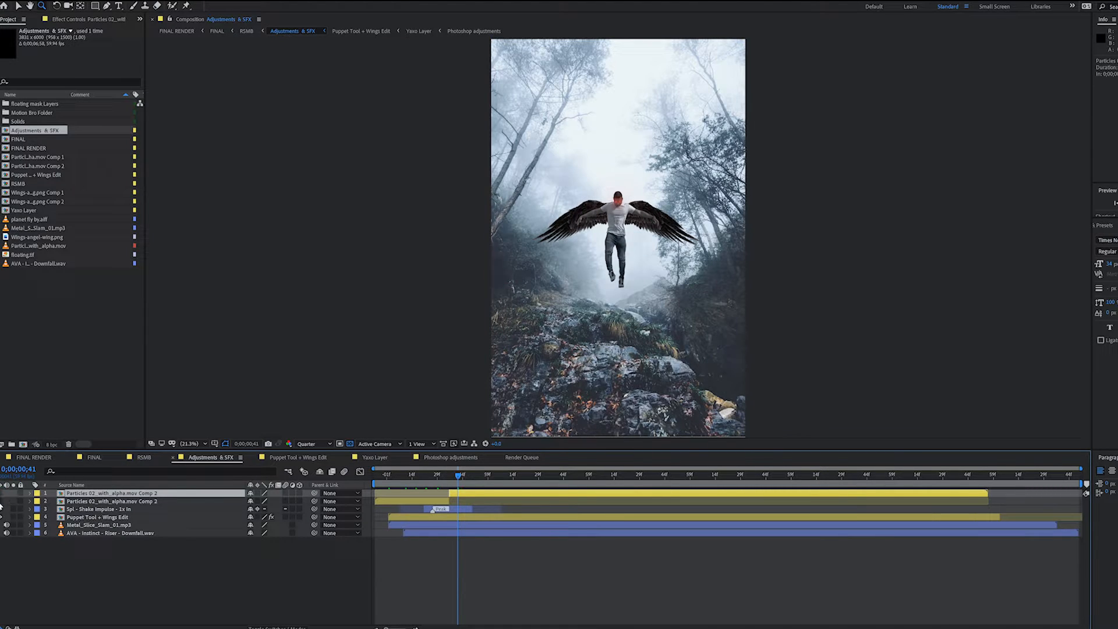
left_click(3, 494)
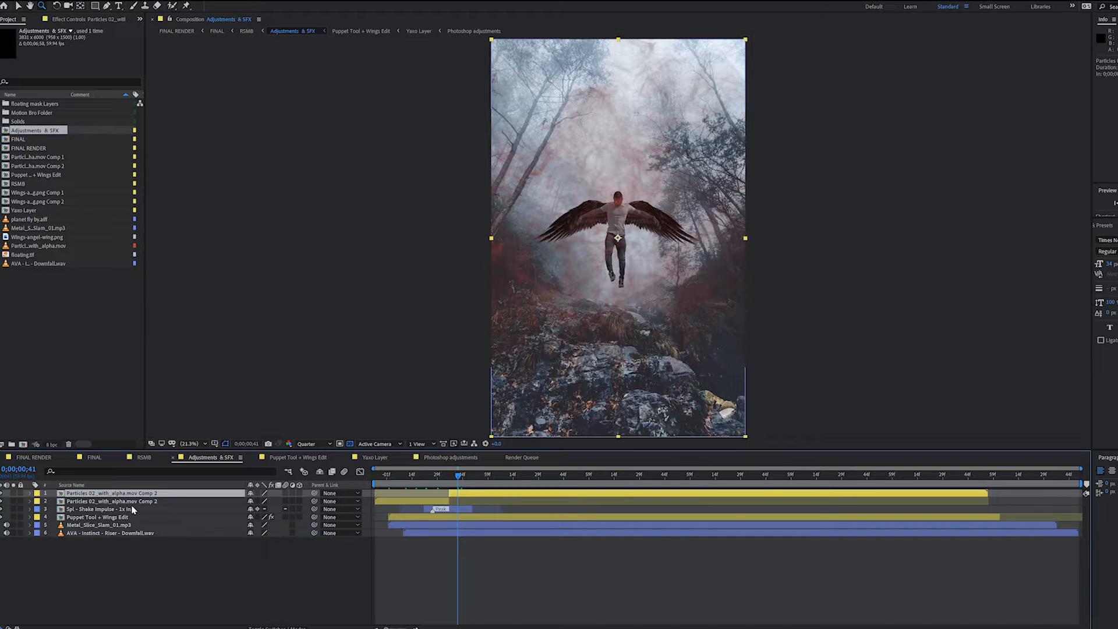
Examine the Spl - Shake Impulse layer and the Puppet Tool + Wings Edit layer with the current time at 0;00;00;29
left_click(131, 510)
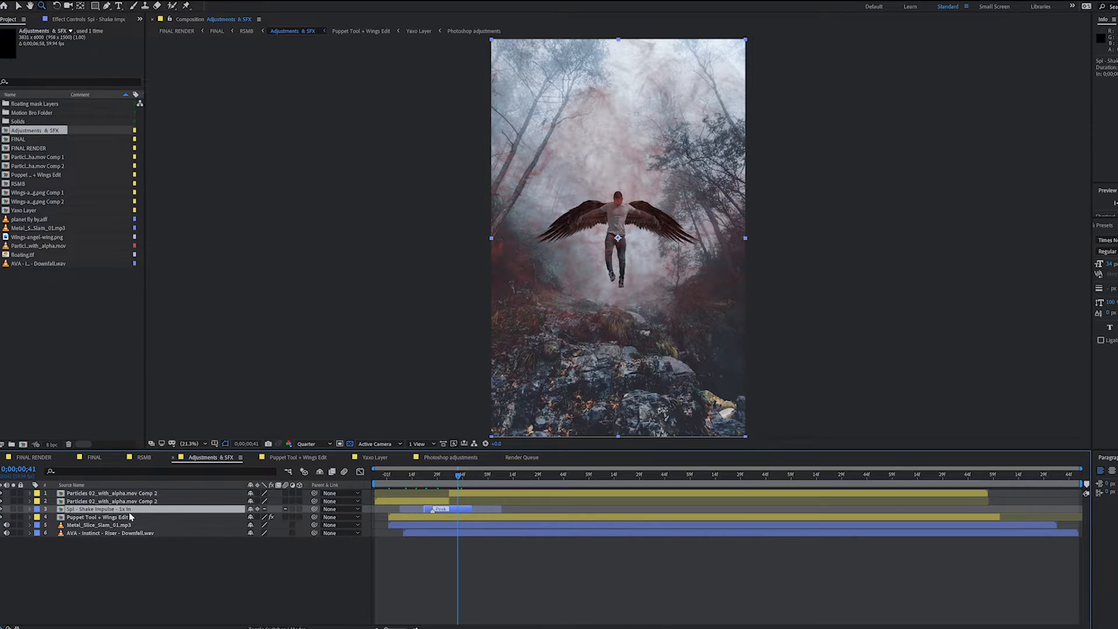
left_click_drag(466, 483, 438, 483)
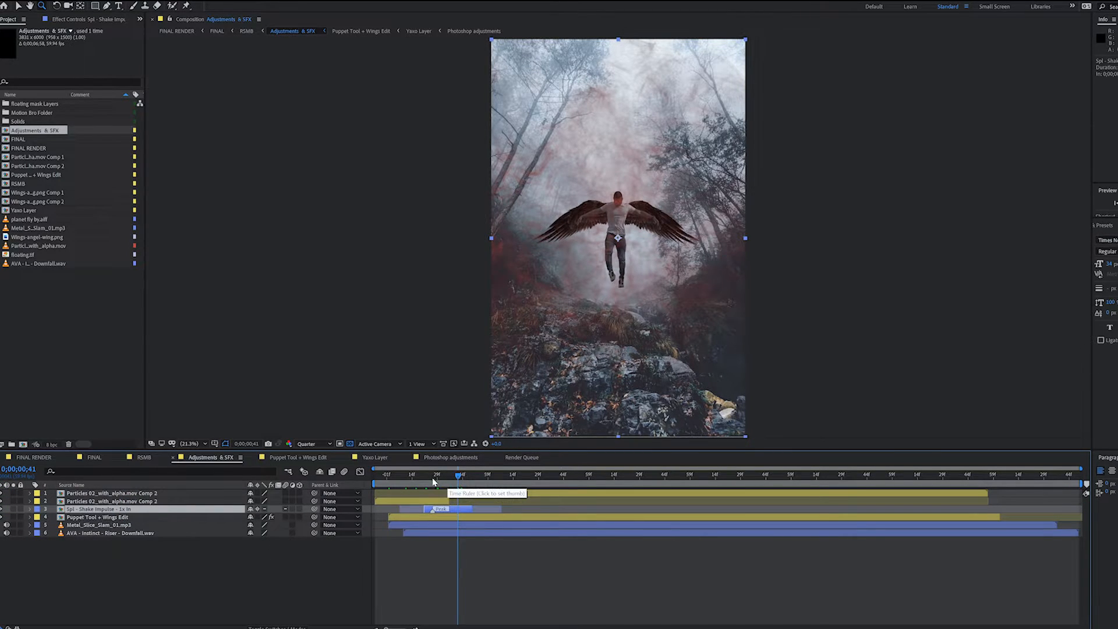
left_click(110, 518)
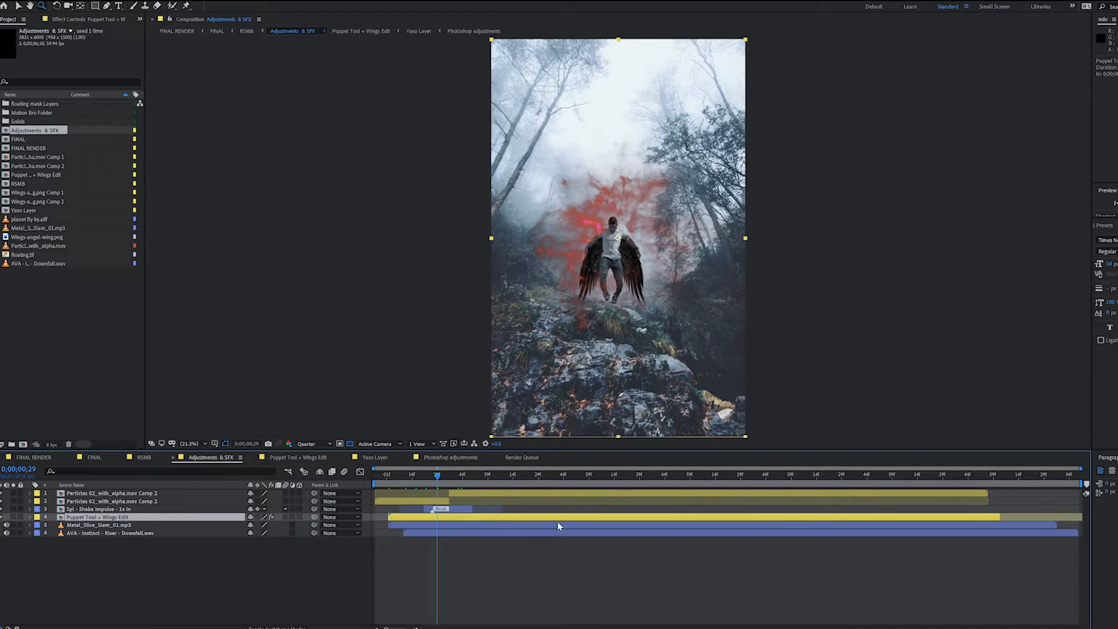
Examine the Metal_Slice_Slam_01.mp3 and AVA - Instinct - Riser - Downfall.wav sound effect layers
left_click(92, 526)
left_click(96, 533, "shift")
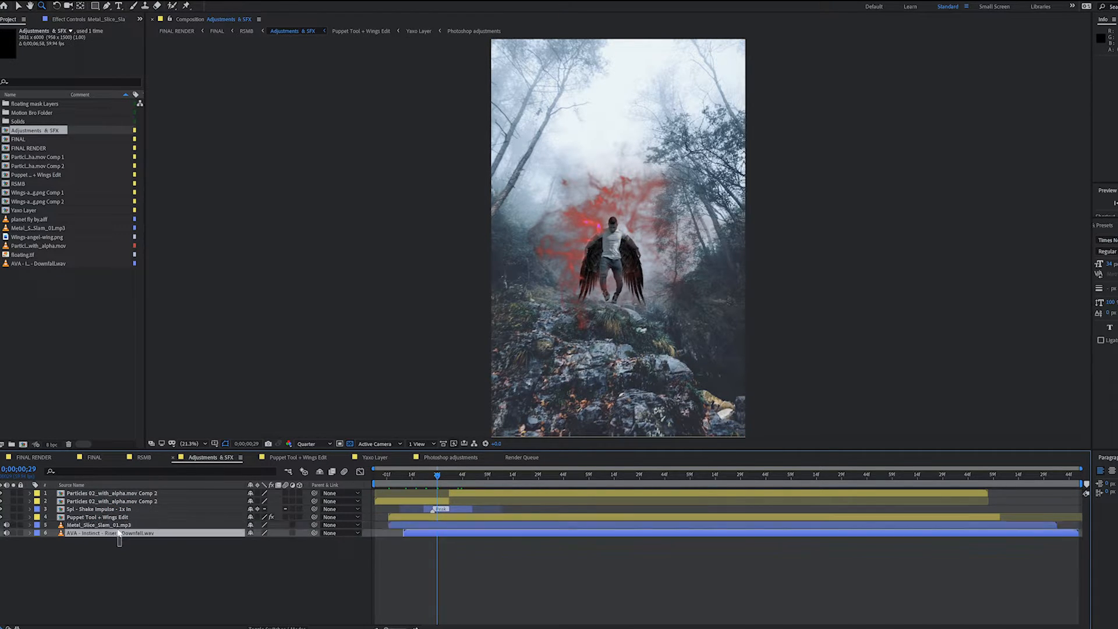
left_click(107, 554)
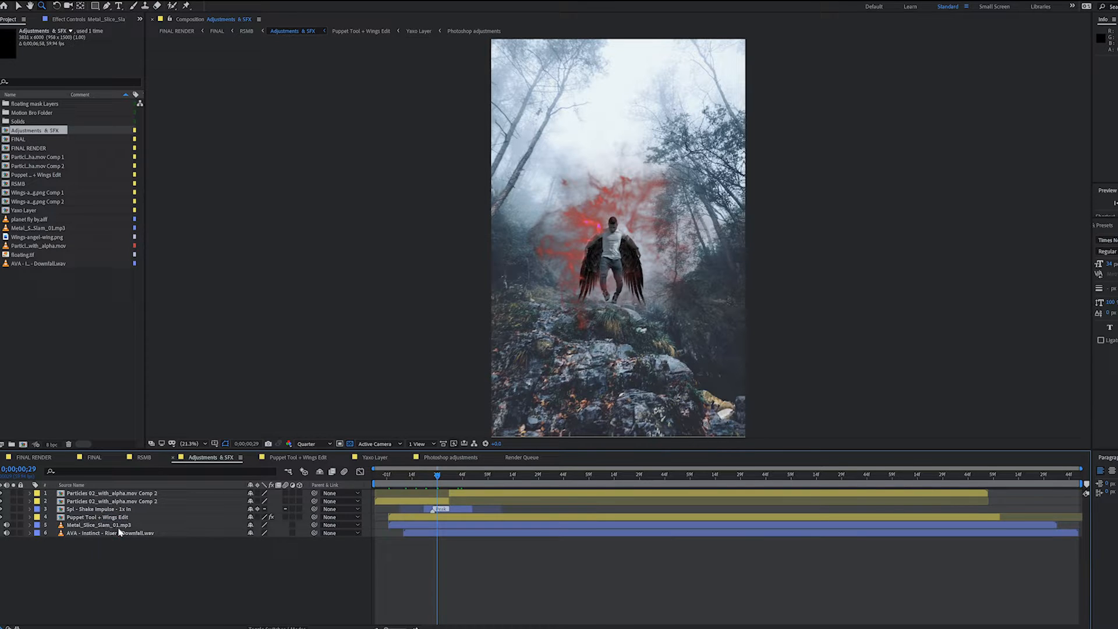
left_click(79, 535)
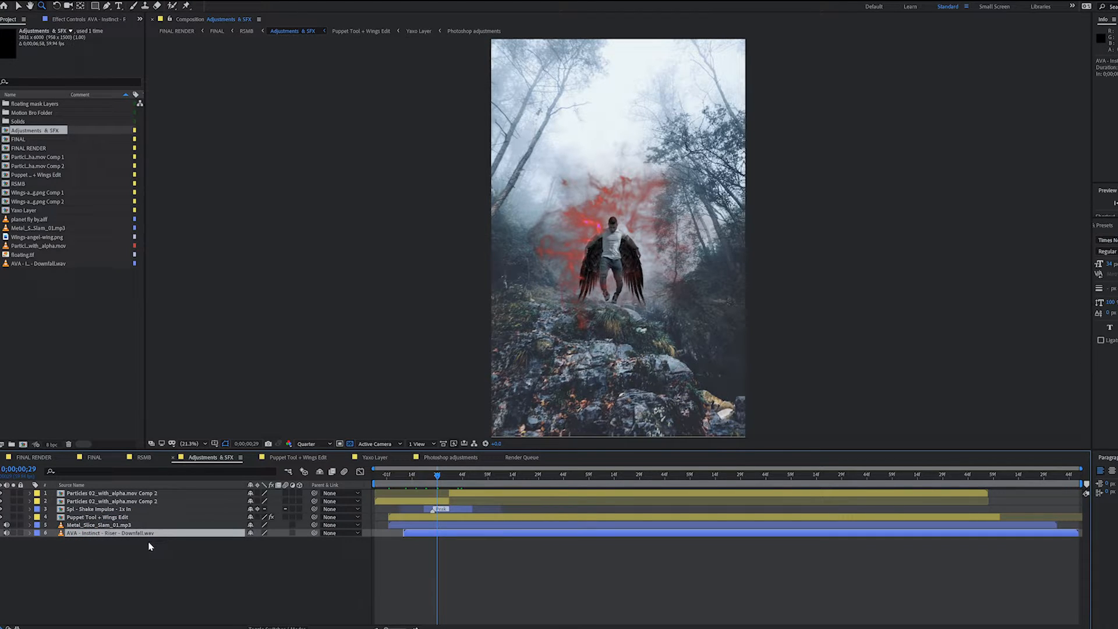
Open the Puppet Tool + Wings Edit precomp and preview the winged man's takeoff at 0;00;00;24
double_click(109, 518)
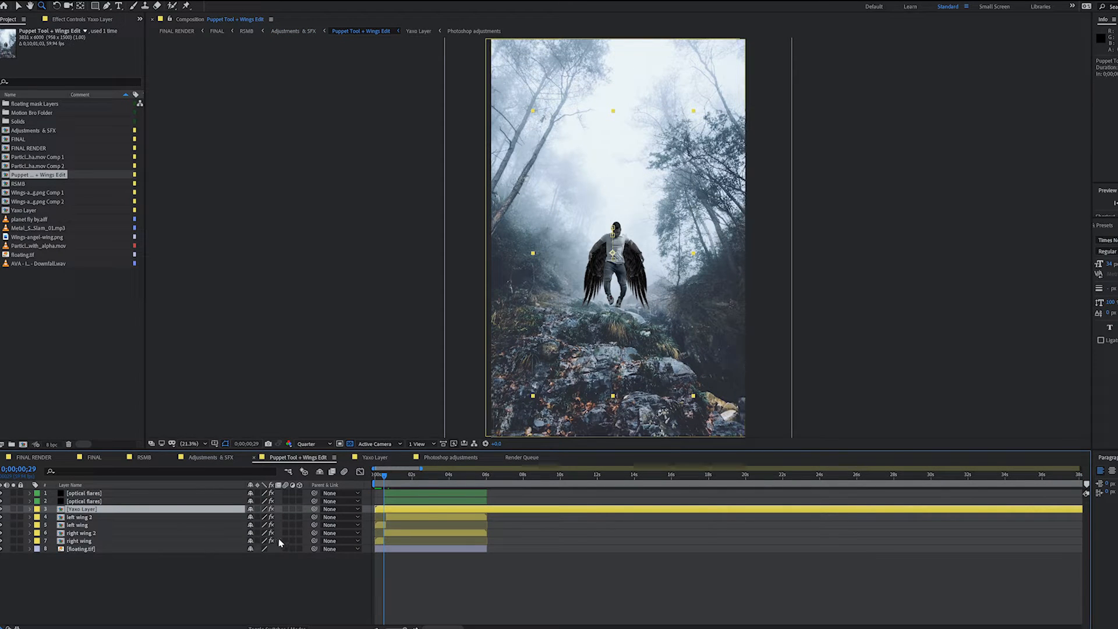
scroll(588, 336, "up", 2)
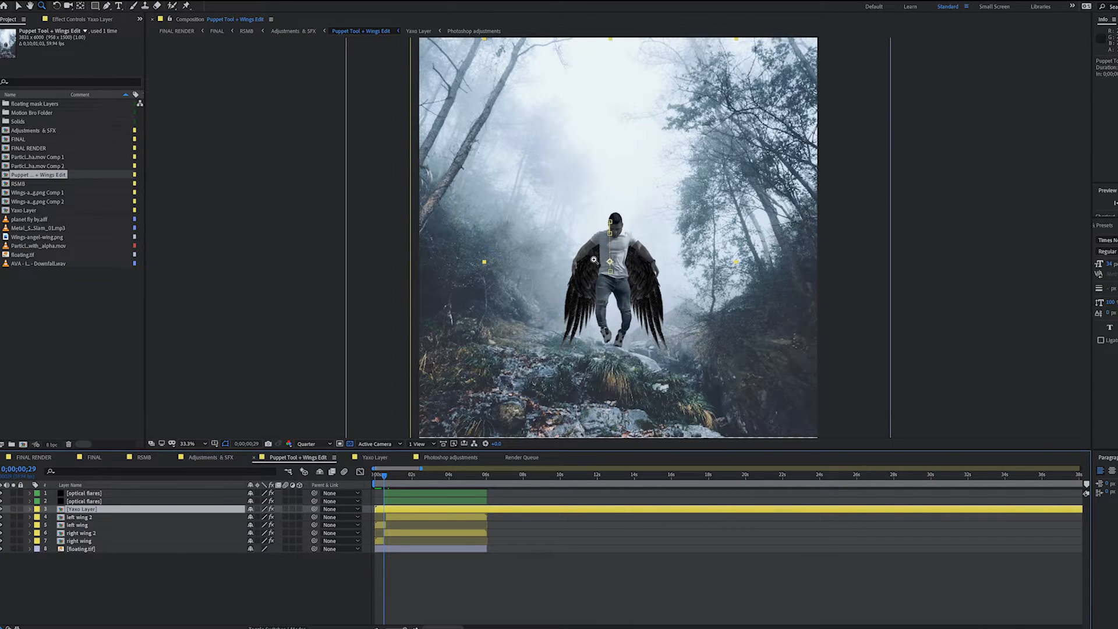
left_click_drag(384, 475, 381, 479)
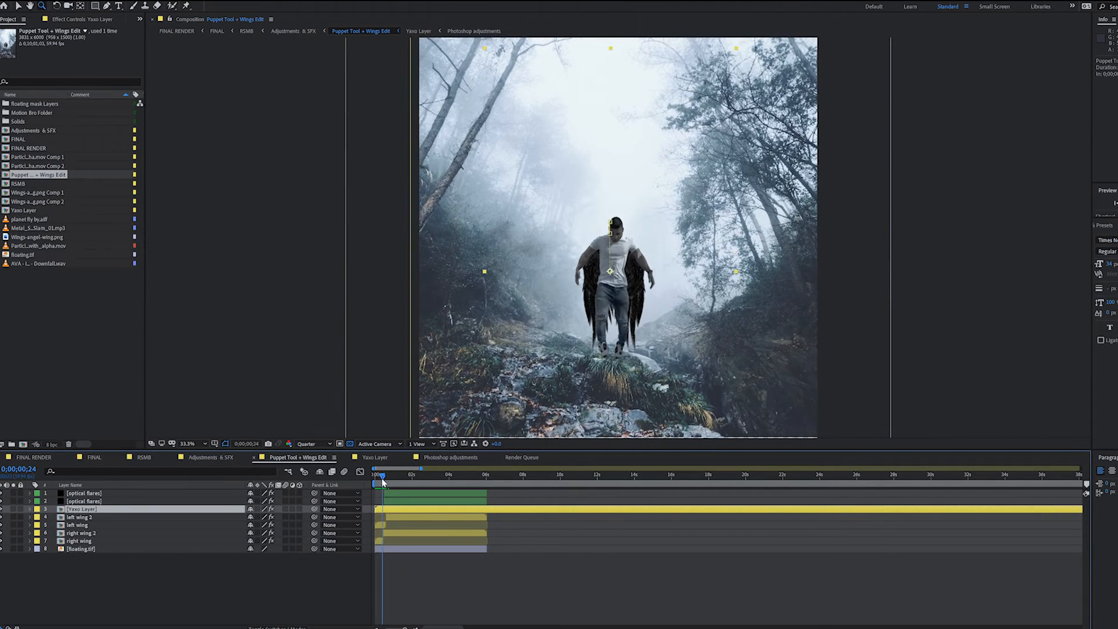
Examine the two optical flares layers and preview their glow on the man's face at 0;00;00;41
left_click(99, 501)
left_click(96, 493)
left_click(98, 501)
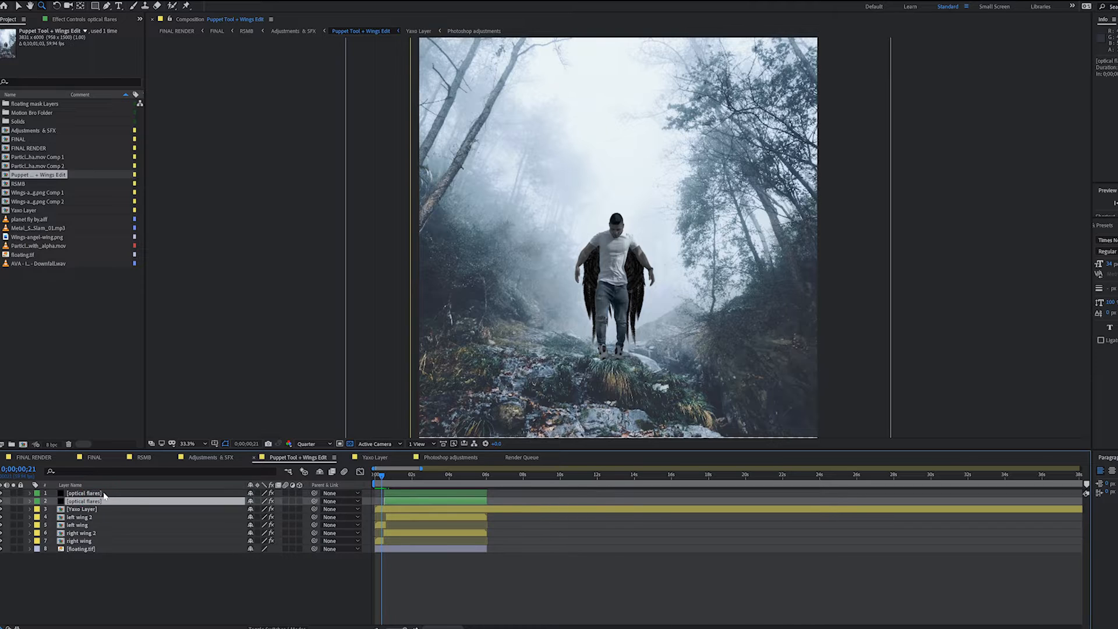
left_click_drag(381, 475, 388, 475)
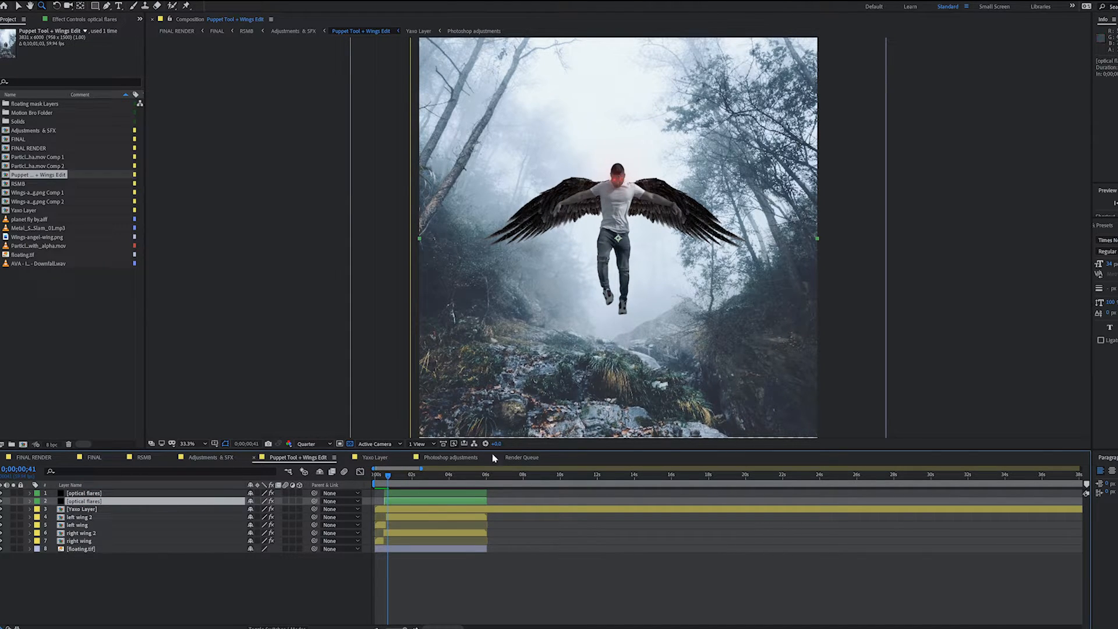
Examine the left wing and left wing 2 layers while scrubbing through the wing opening from 0;00;00;21 to 0;00;00;39
left_click(92, 517)
left_click_drag(389, 476, 382, 476)
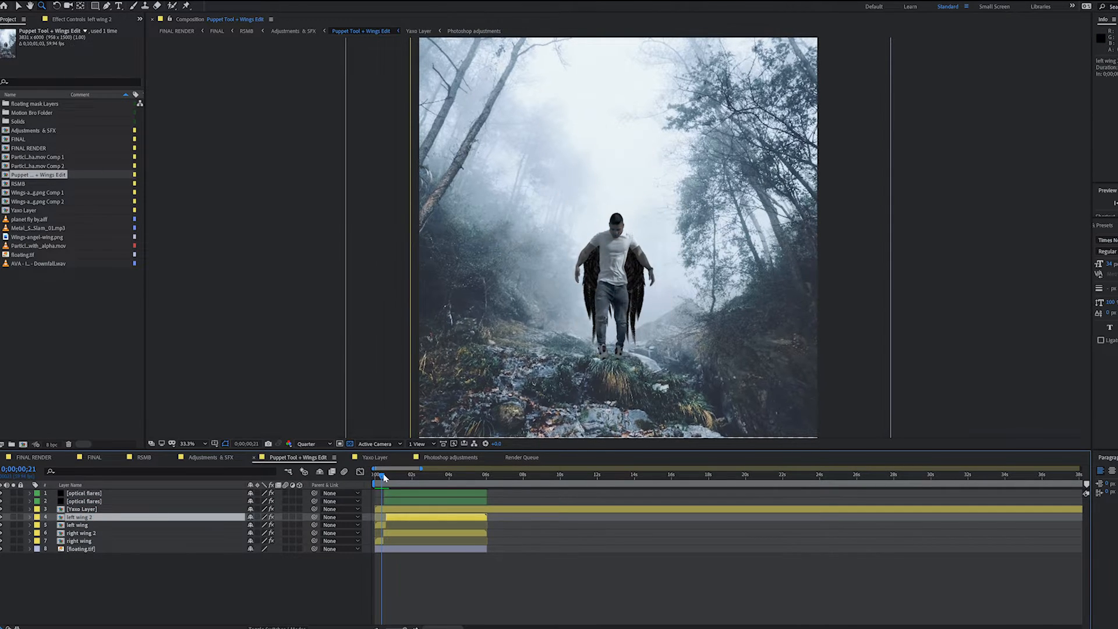
left_click(380, 526)
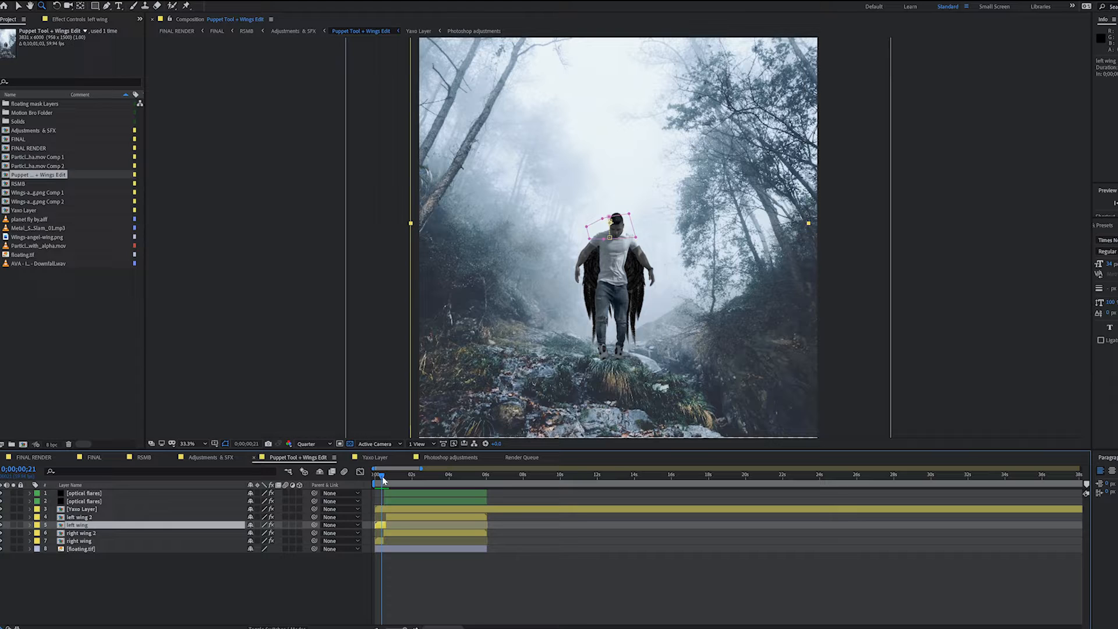
left_click_drag(382, 477, 386, 480)
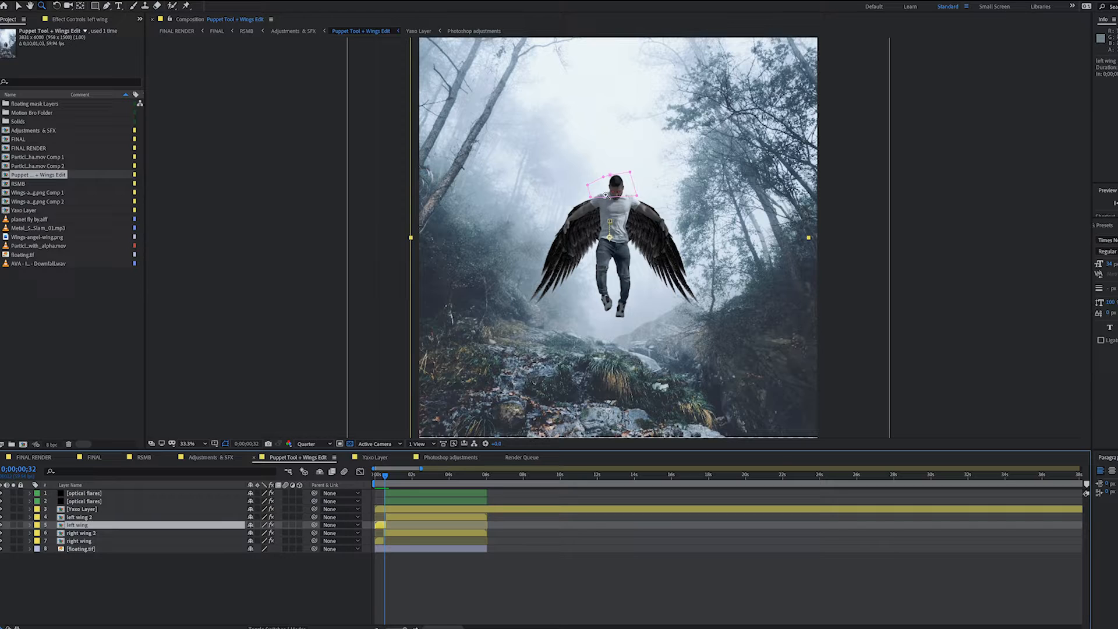
left_click_drag(385, 477, 387, 478)
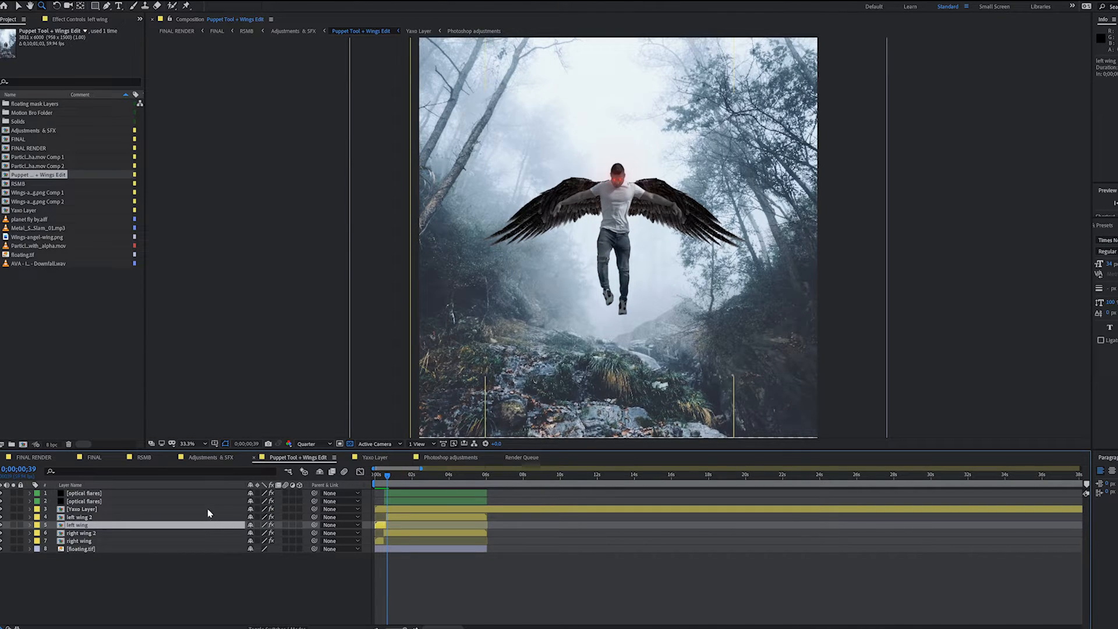
left_click(387, 517)
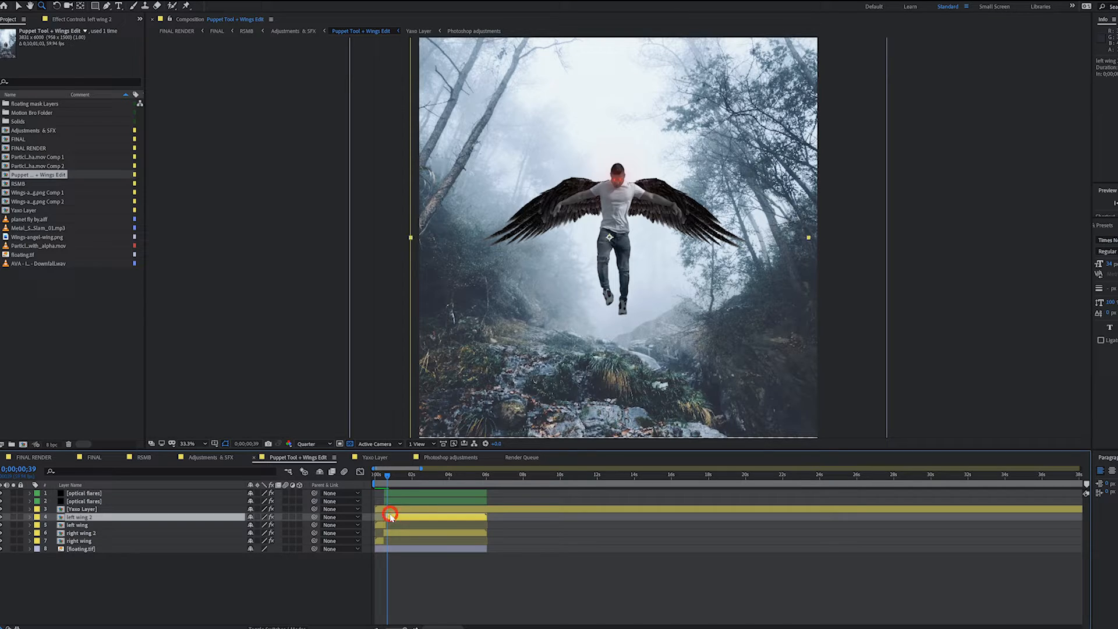
Inspect the left wing layer with its mask at 0;00;00;30, and preview the spread wings at 0;00;00;42
left_click(386, 483)
left_click_drag(386, 483, 384, 483)
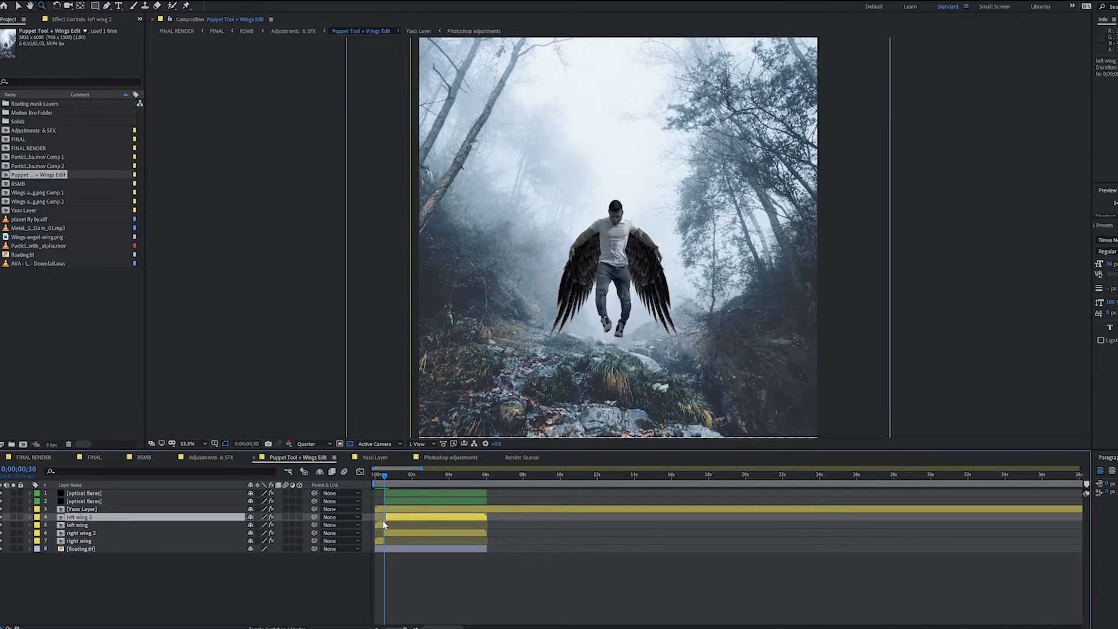
left_click(380, 525)
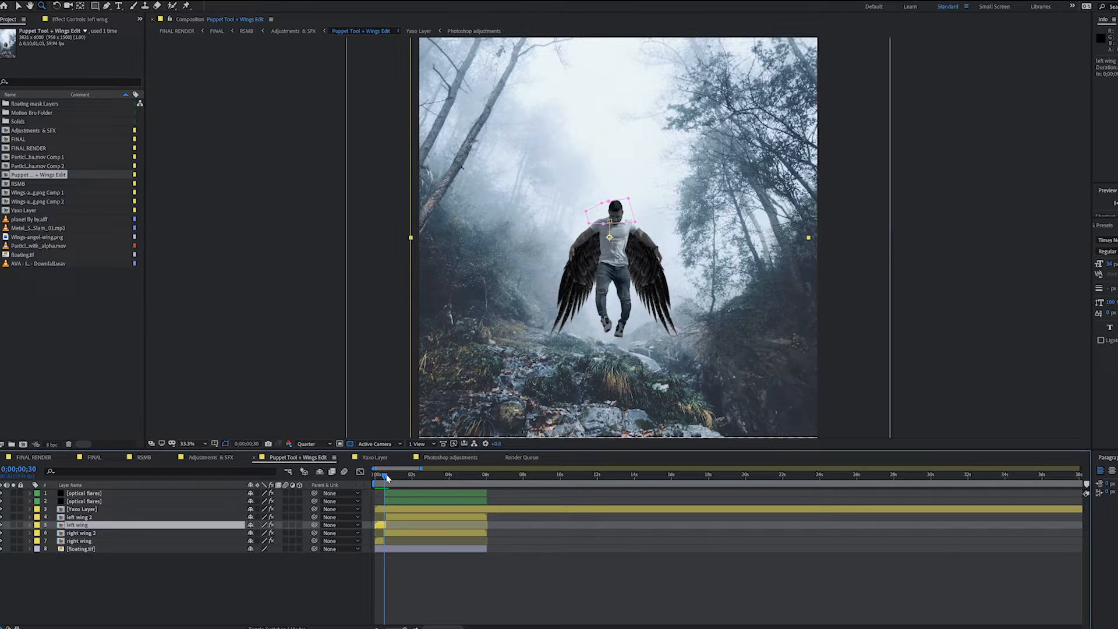
left_click_drag(386, 478, 390, 483)
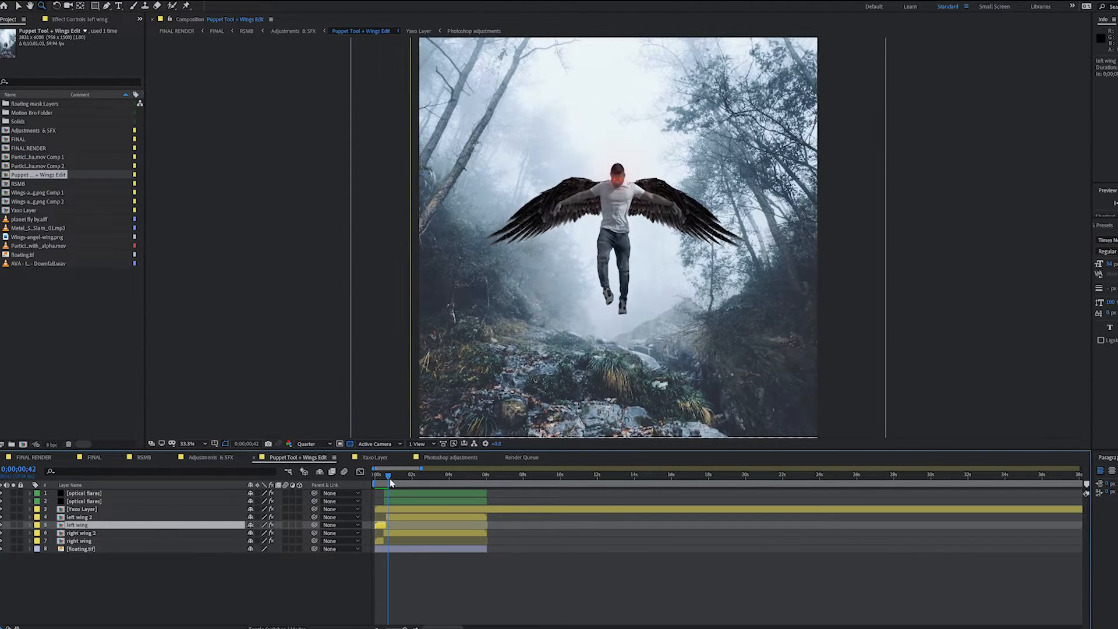
Hide and show the floating.tif background layer to view the winged man on transparency
left_click(112, 550)
left_click(2, 549)
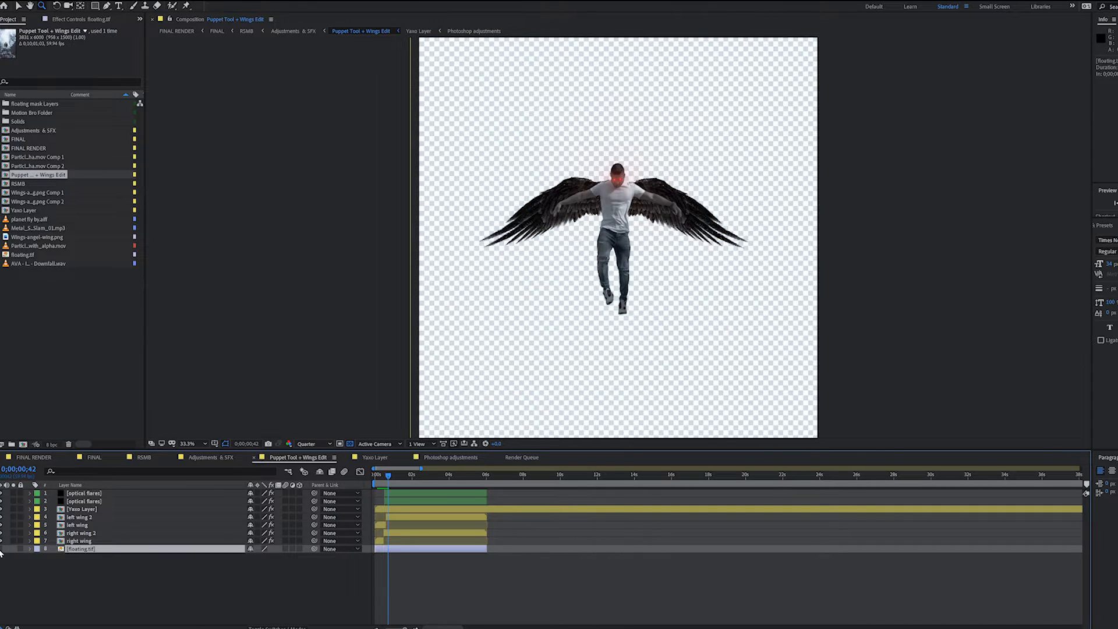
left_click(1, 549)
left_click(2, 550)
left_click(2, 550)
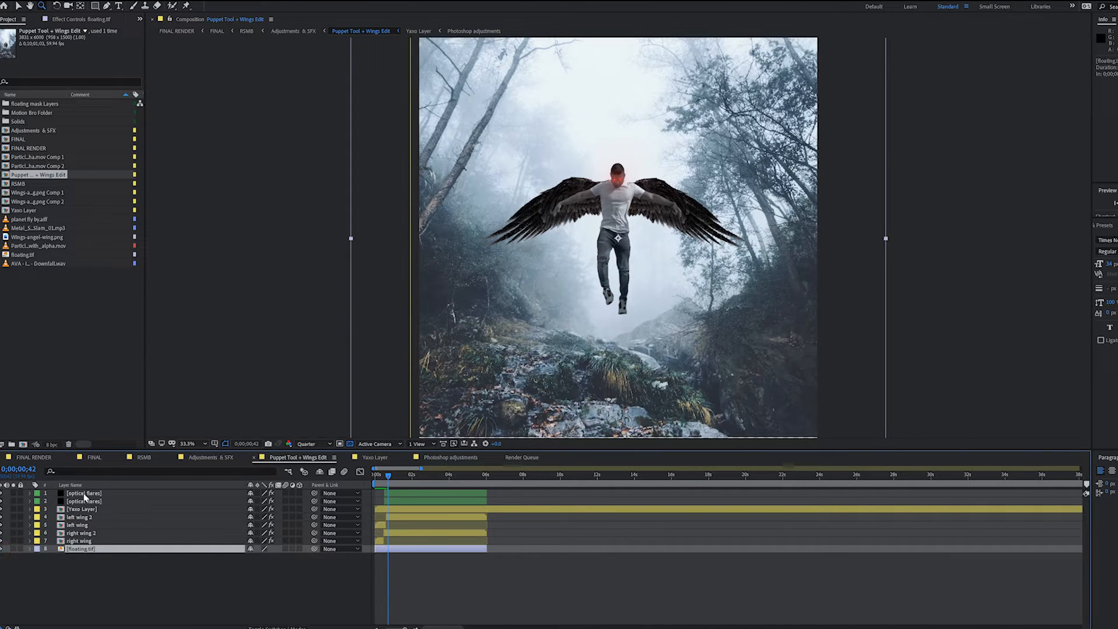
Reveal the Yaxo Layer's keyframes over the first six seconds and examine its Puppet Pin positions
left_click(85, 509)
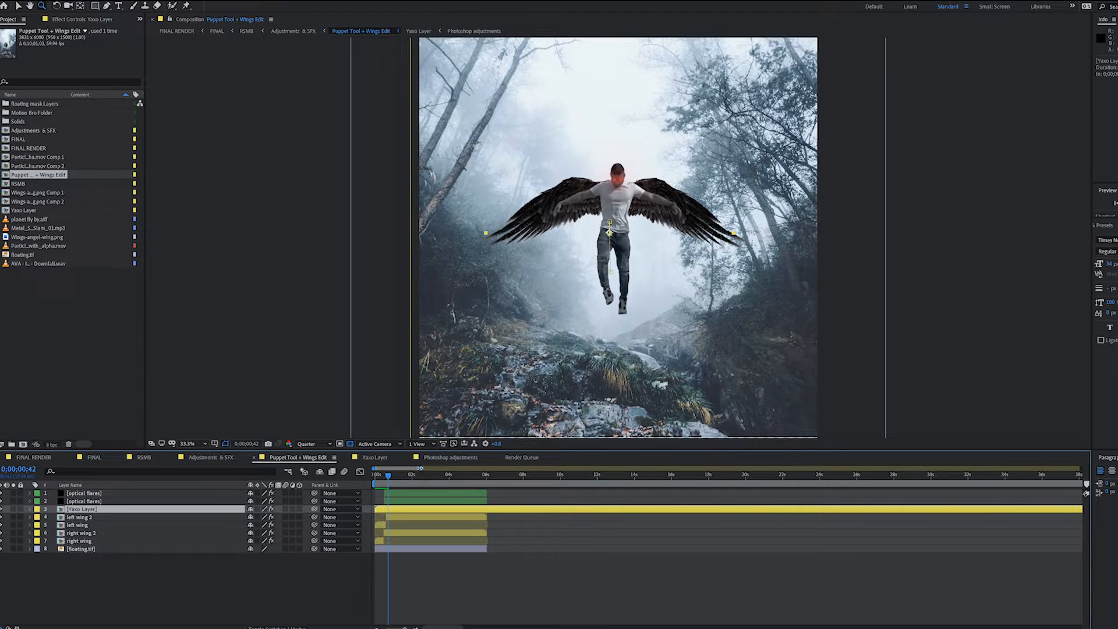
left_click_drag(420, 468, 382, 468)
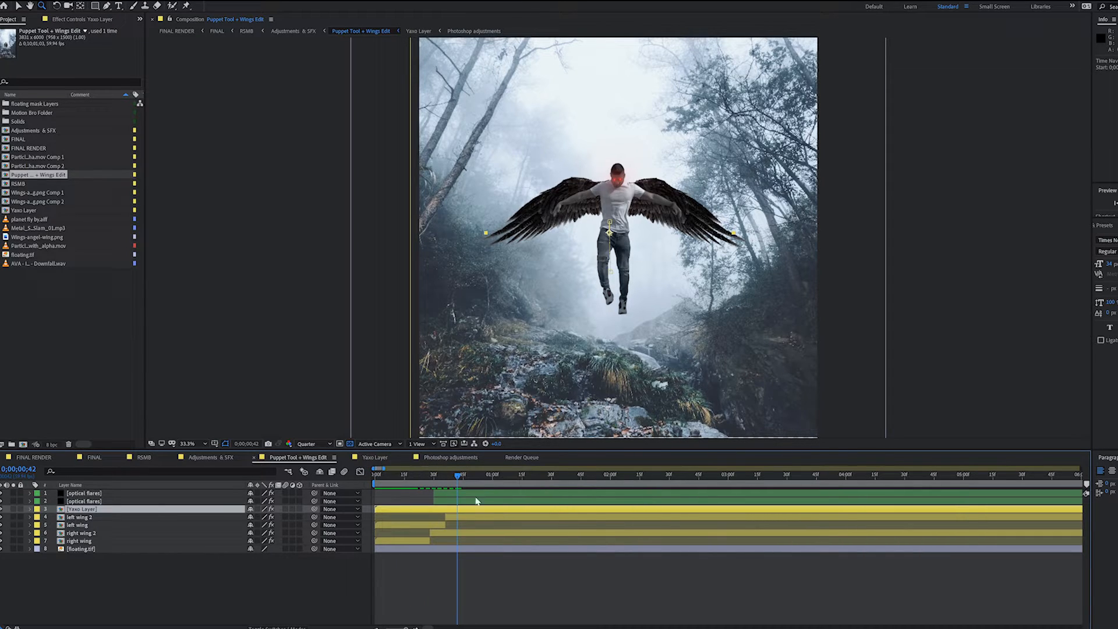
key("u")
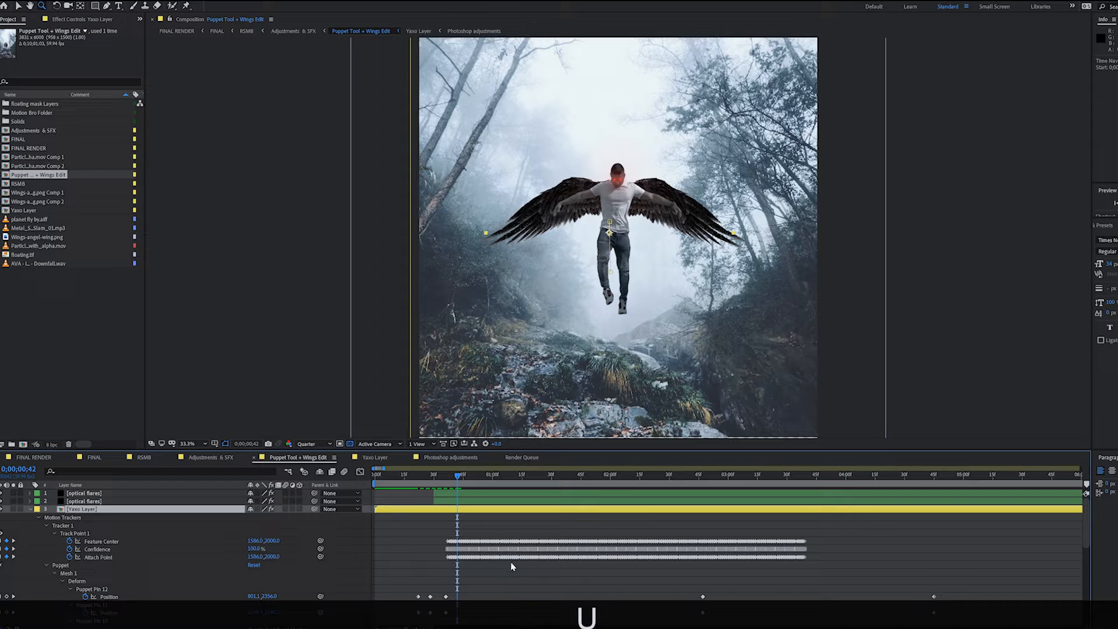
scroll(525, 551, "down", 1)
scroll(478, 550, "down", 1)
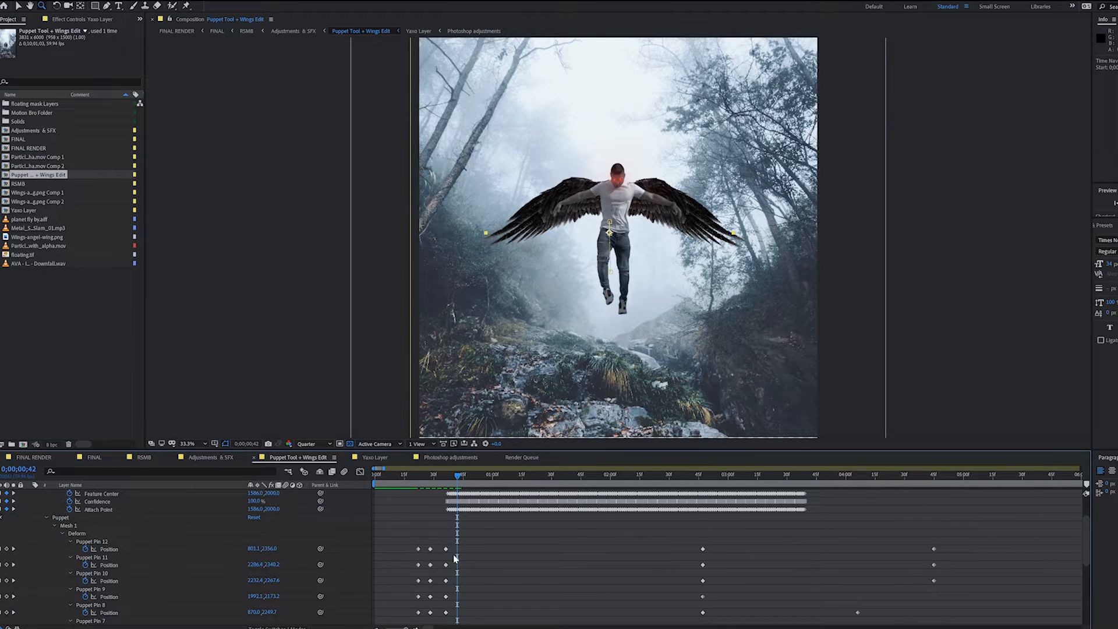
scroll(540, 592, "down", 4)
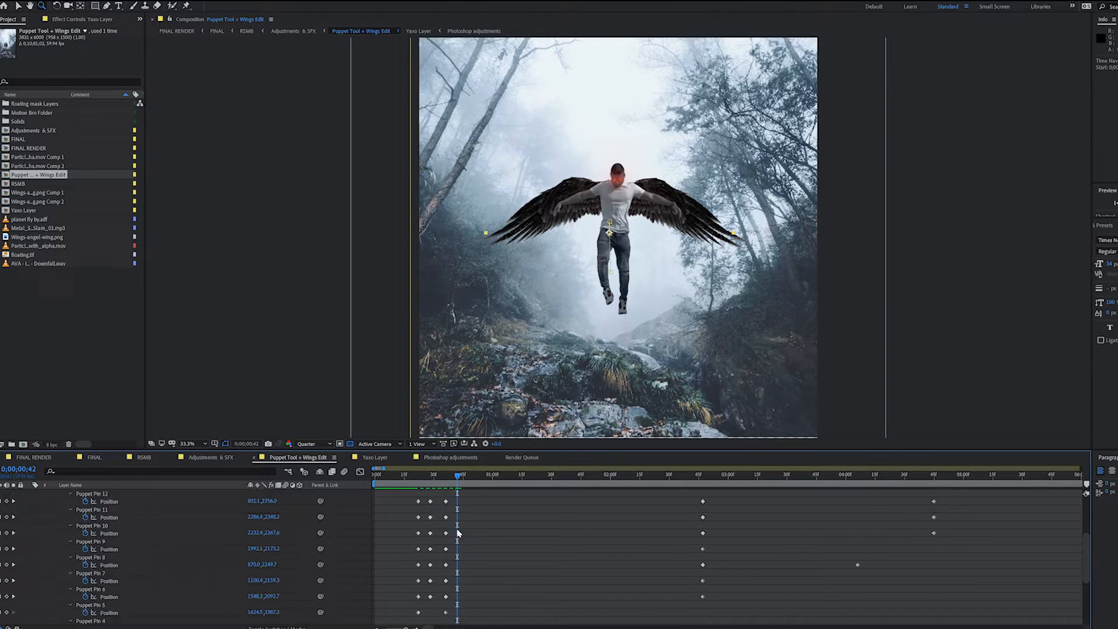
scroll(483, 552, "up", 3)
Go to the first puppet keyframes at 0;00;00;22 and select the Yaxo Layer's Puppet effect to examine its pins on the man
left_click_drag(437, 481, 413, 557)
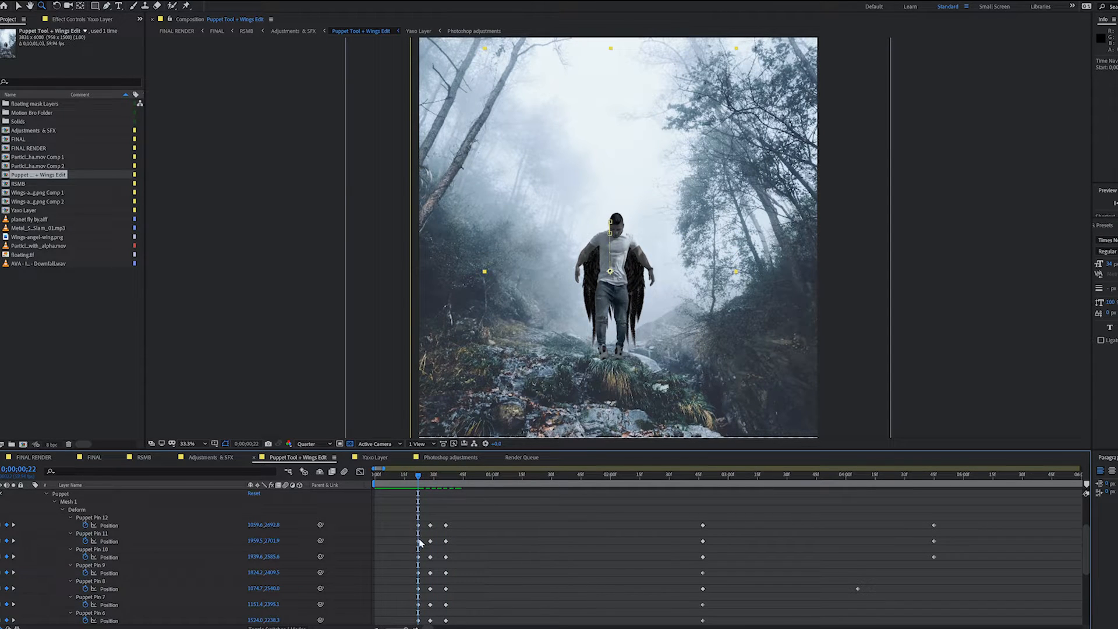
scroll(93, 528, "down", 1)
scroll(93, 527, "up", 2)
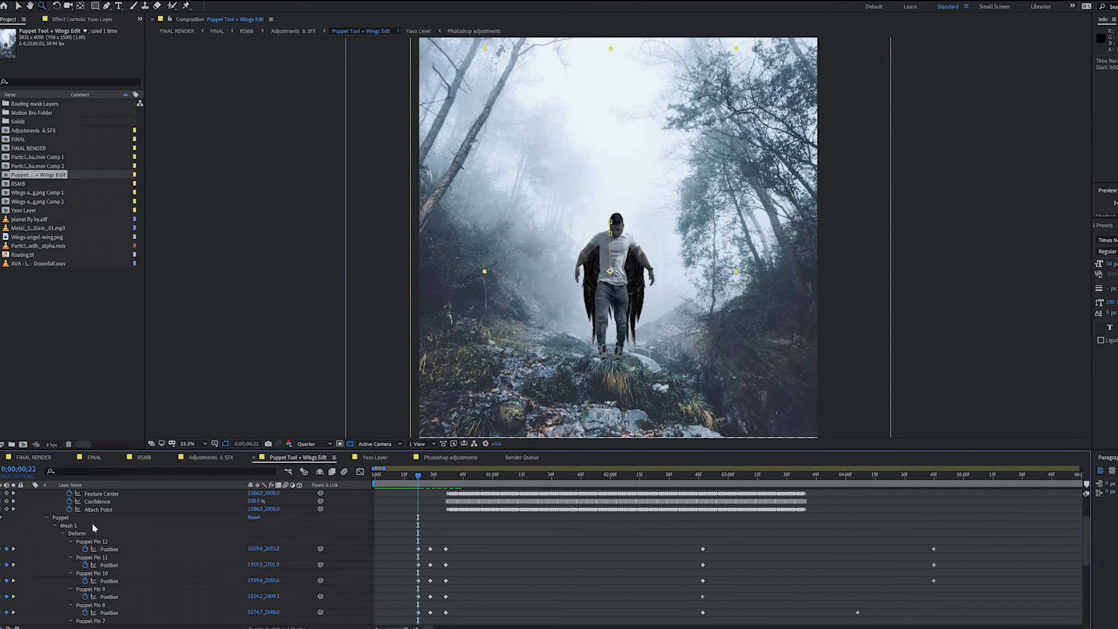
left_click(63, 517)
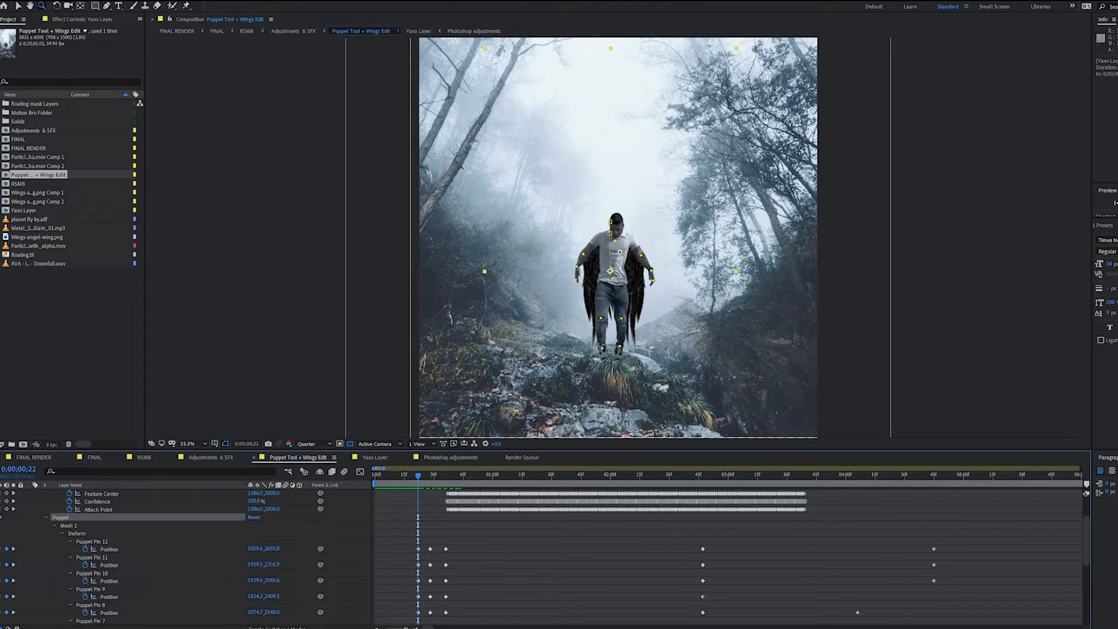
scroll(506, 588, "down", 3)
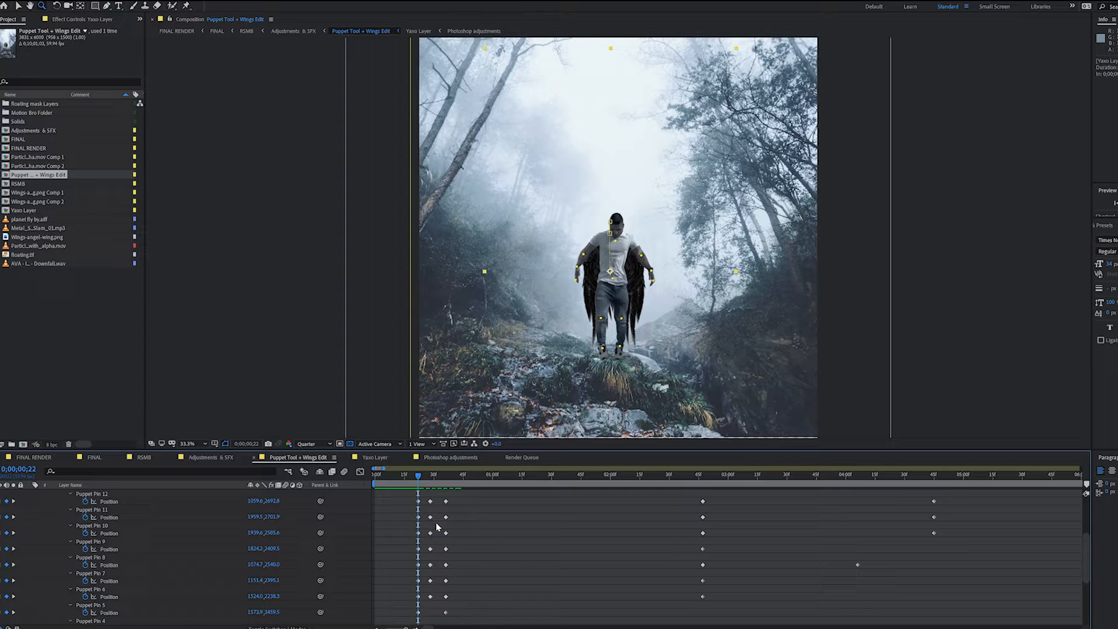
scroll(473, 538, "up", 3)
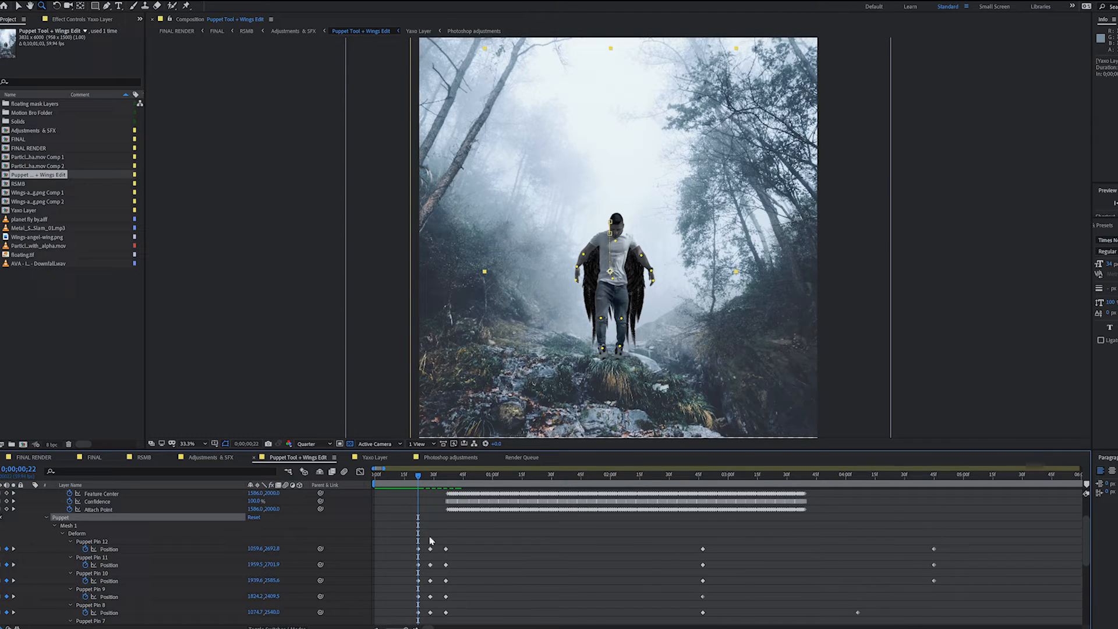
scroll(446, 542, "down", 2)
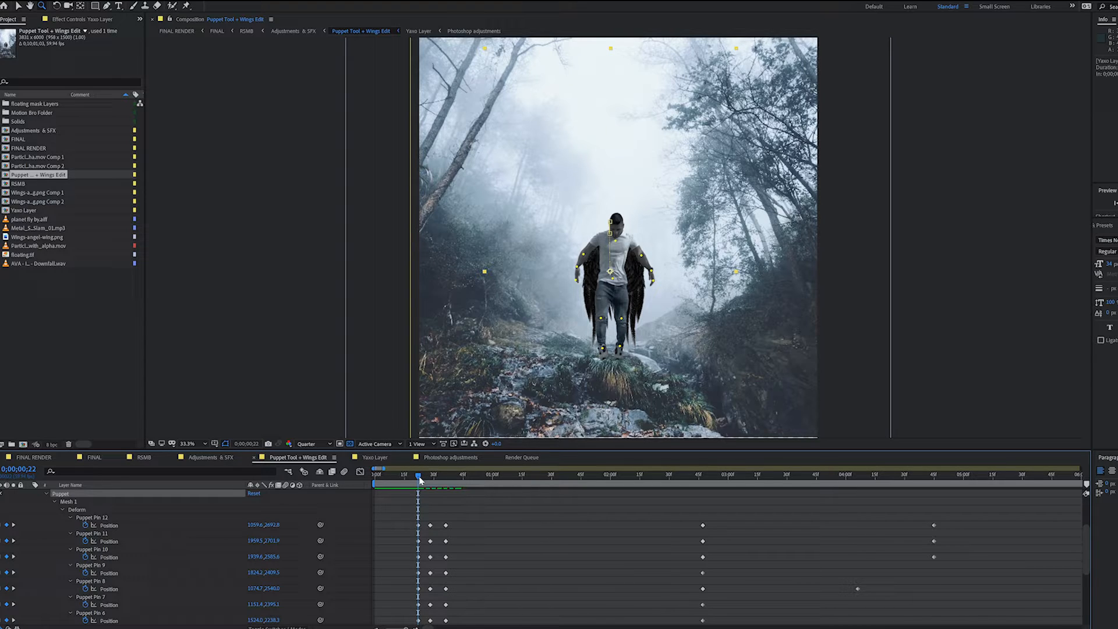
mouse_move(420, 480)
left_mouse_down()
mouse_move(445, 485)
mouse_move(418, 484)
left_mouse_up()
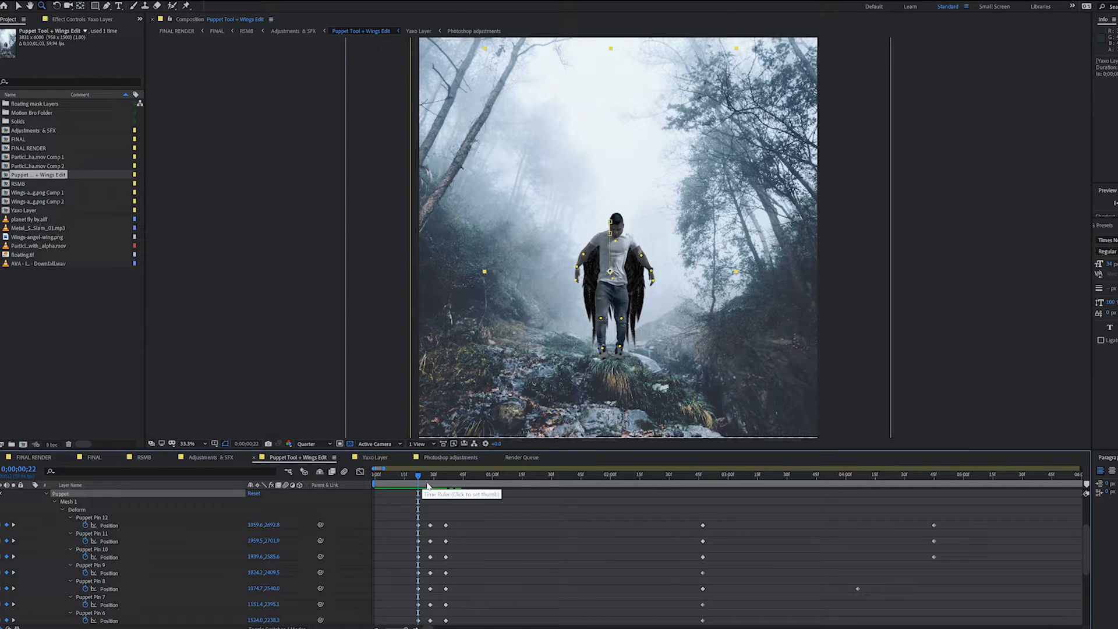
Step through the Puppet Pin keyframes at 0;00;00;22, 0;00;00;28 and around 0;00;00;37 to preview the man's standing, crouching and flying poses
mouse_move(420, 475)
left_mouse_down()
mouse_move(447, 483)
mouse_move(409, 481)
mouse_move(476, 483)
mouse_move(419, 487)
mouse_move(436, 488)
left_mouse_up()
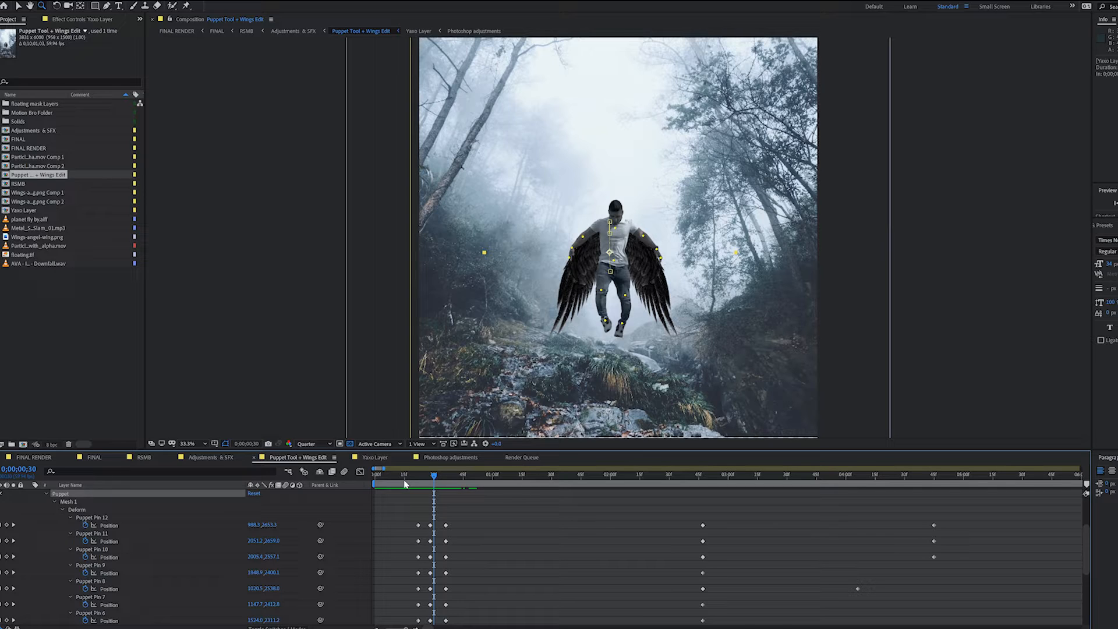
scroll(494, 550, "down", 5)
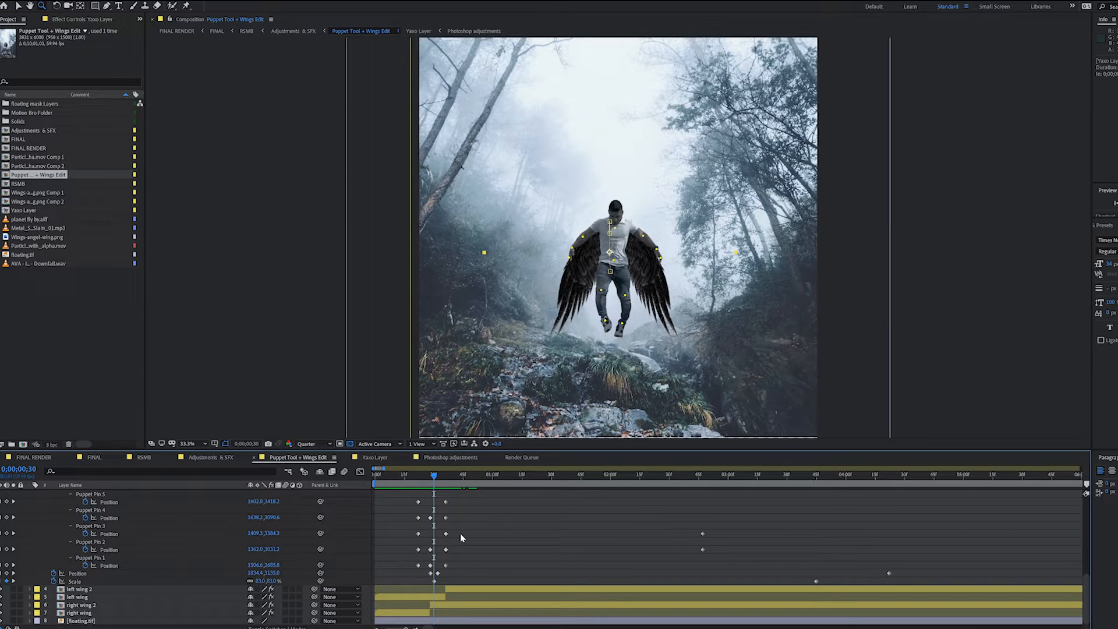
left_click(417, 480)
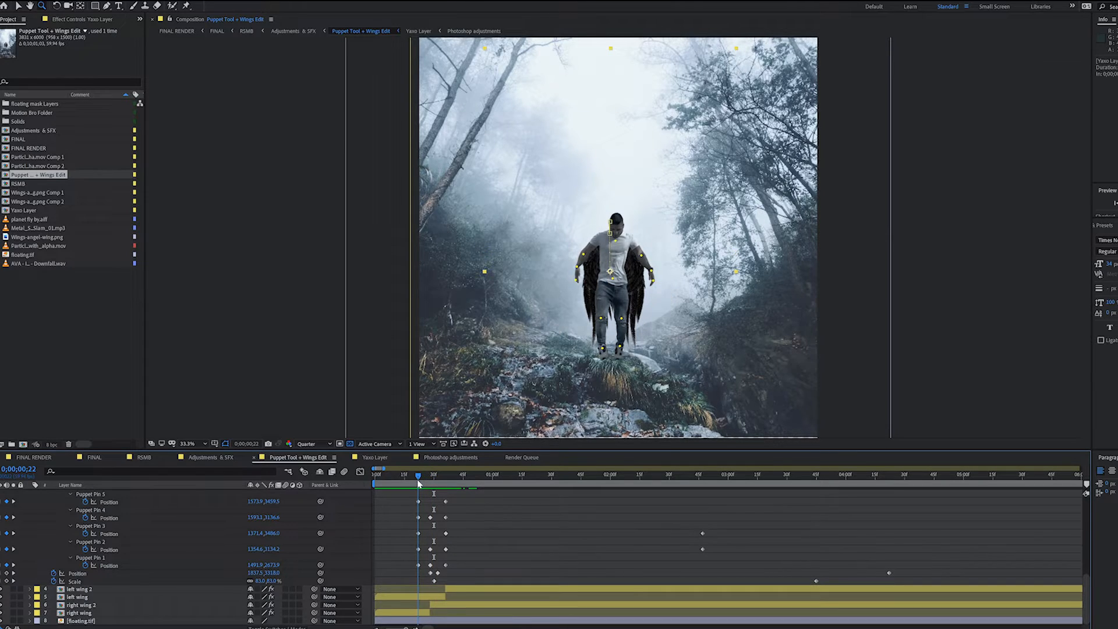
scroll(426, 542, "up", 2)
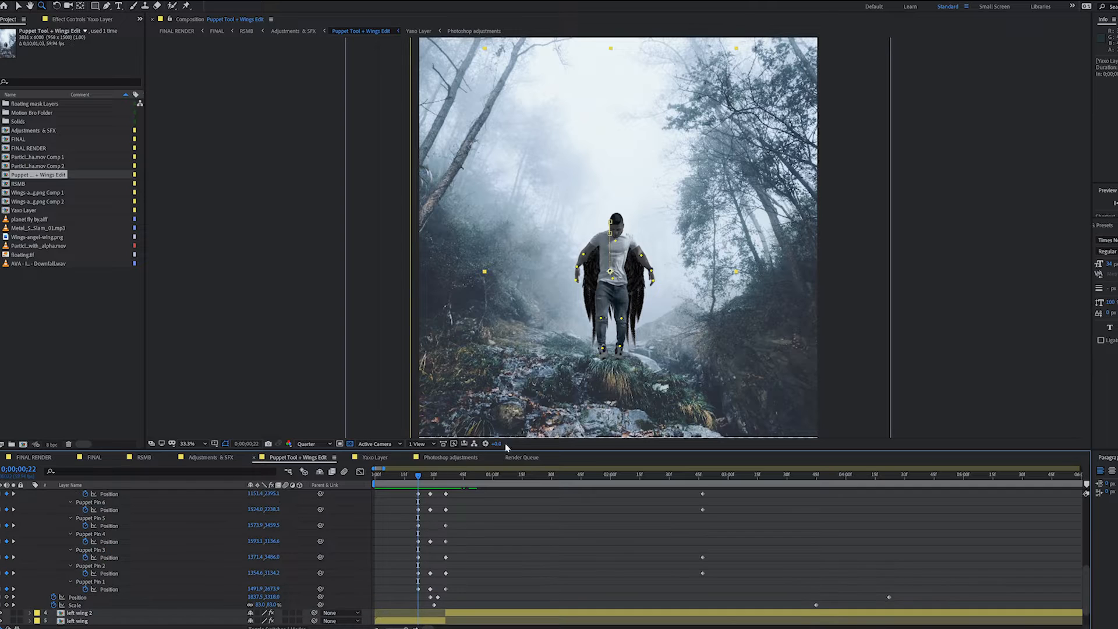
left_click_drag(418, 478, 429, 476)
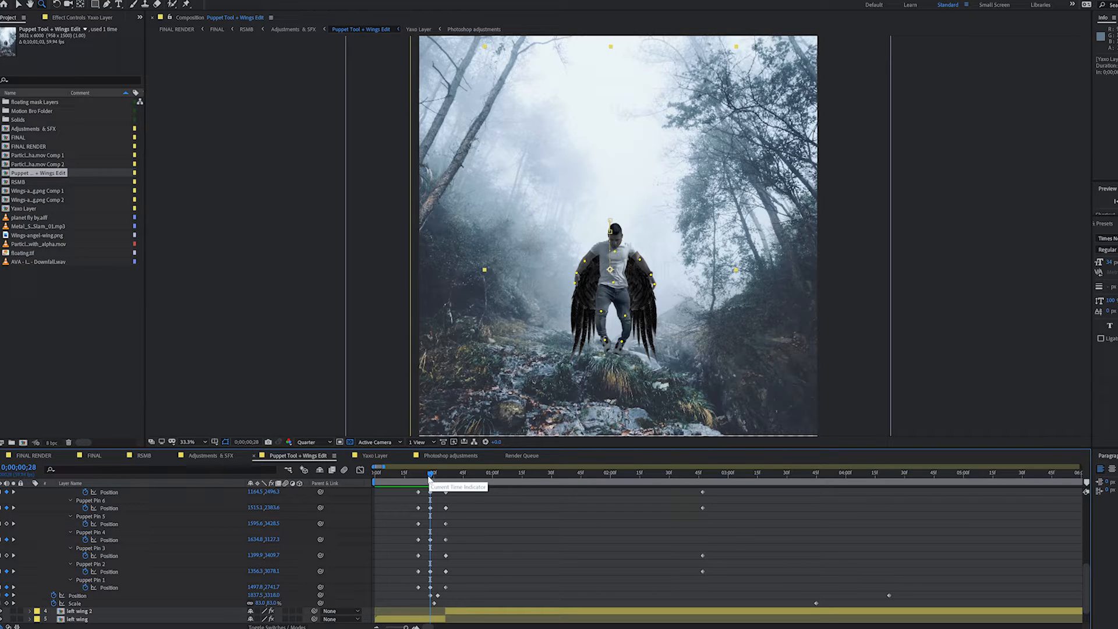
left_click_drag(429, 476, 447, 479)
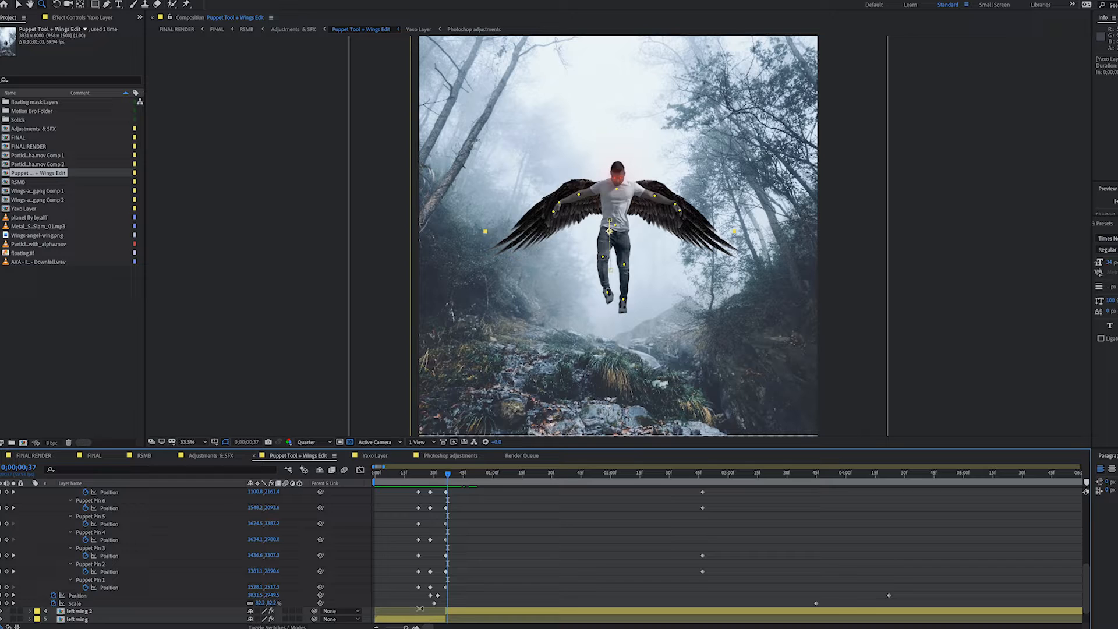
Examine the Yaxo Layer's Position keyframes and preview the man's rise at 0;00;00;32
left_click(125, 595)
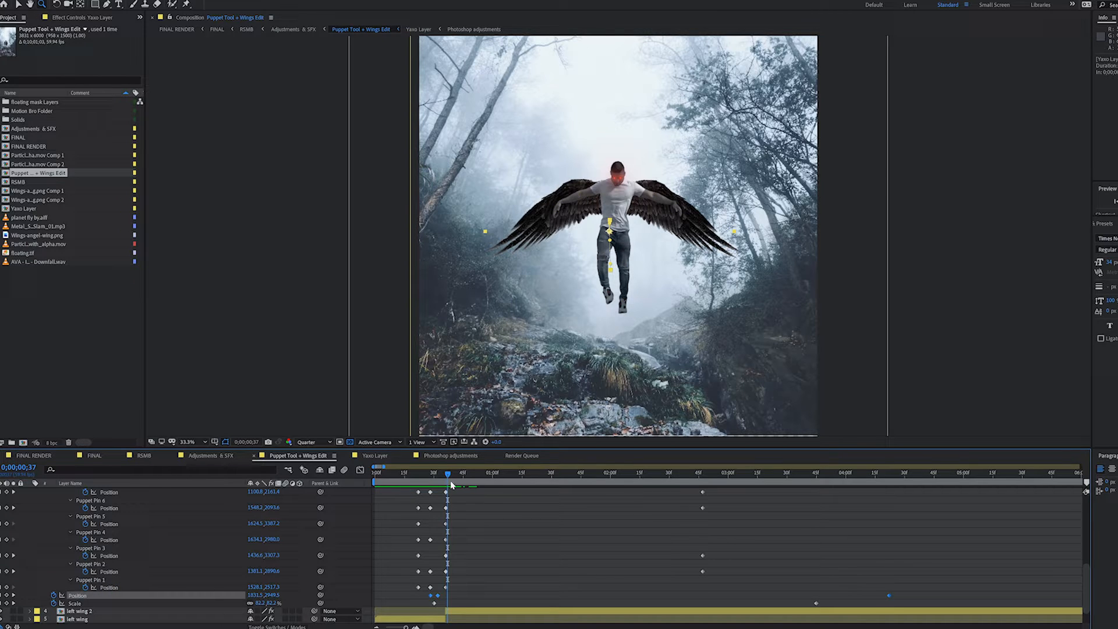
mouse_move(448, 475)
left_mouse_down()
mouse_move(426, 476)
mouse_move(436, 475)
left_mouse_up()
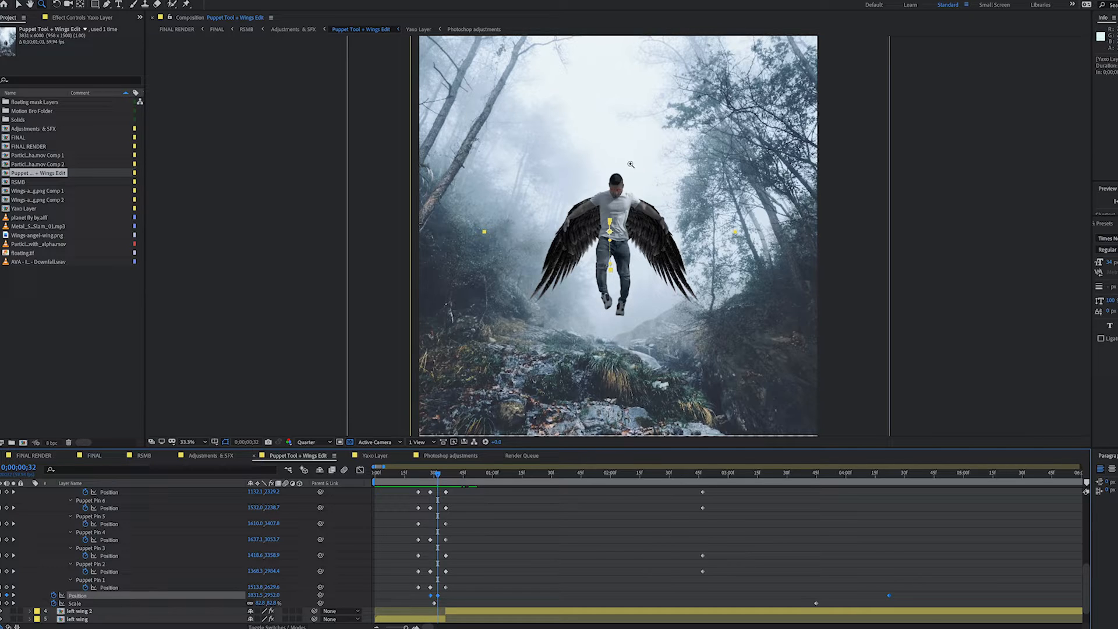
left_click(447, 602)
Examine the Yaxo Layer's Scale keyframes and preview the man's shrinking up to 0;00;03;42
left_click_drag(438, 473, 503, 485)
left_click(74, 604)
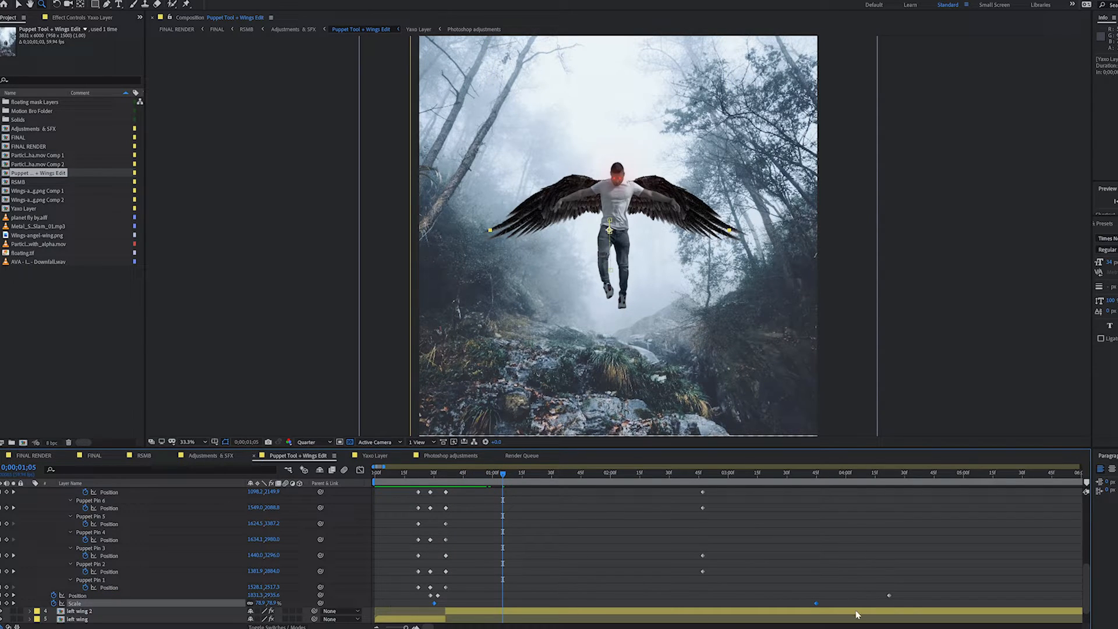
left_click(583, 606)
left_click_drag(503, 473, 434, 506)
key("space")
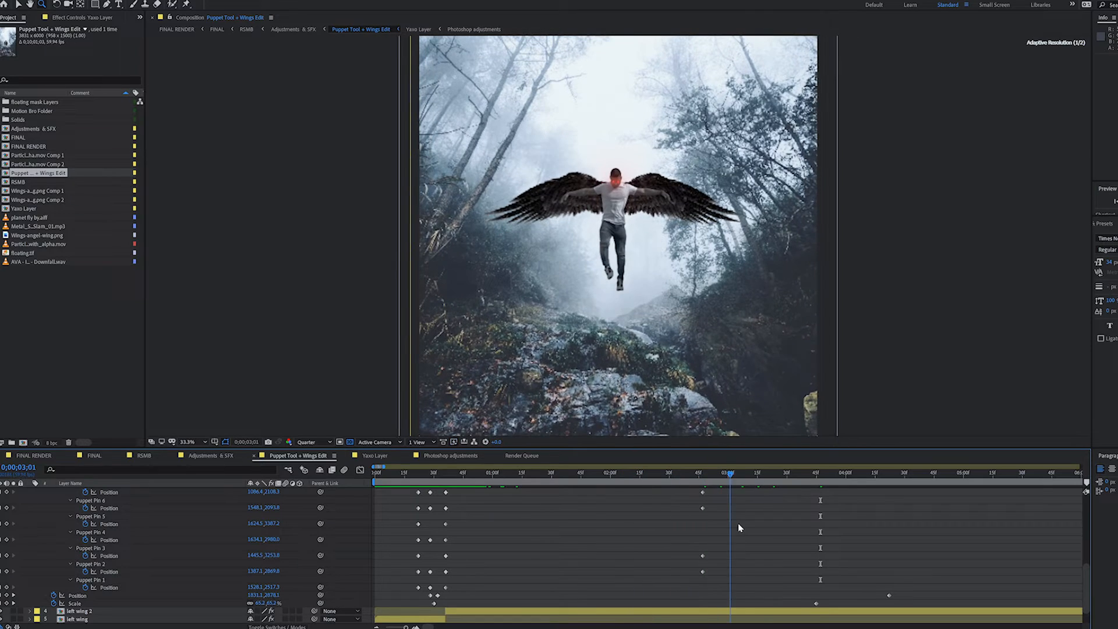
left_click_drag(779, 525, 811, 527)
Reveal the left wing layer's Mask Path and Position keyframes and scrub back to 0;00;00;06 to view them
scroll(291, 558, "down", 2)
left_click(103, 596)
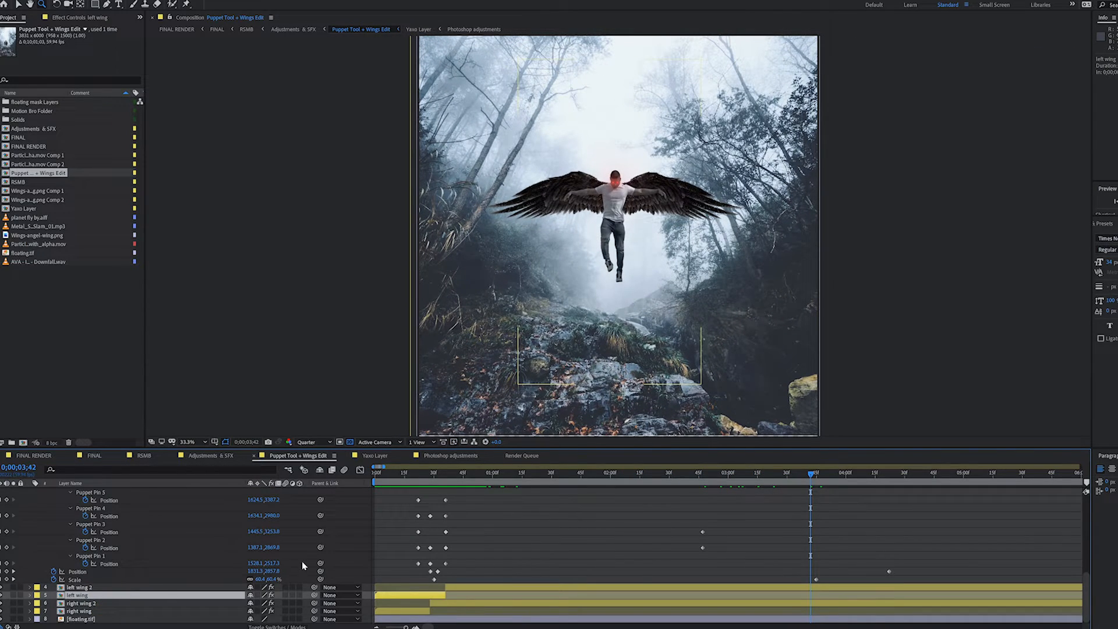
key("u")
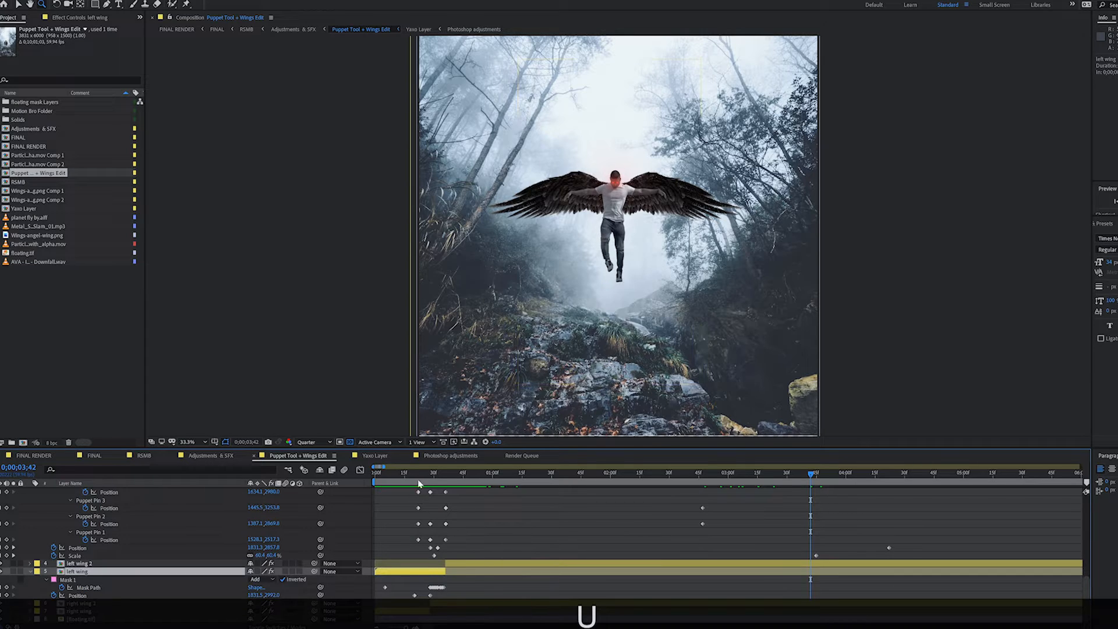
left_click(400, 476)
left_click_drag(399, 476, 387, 476)
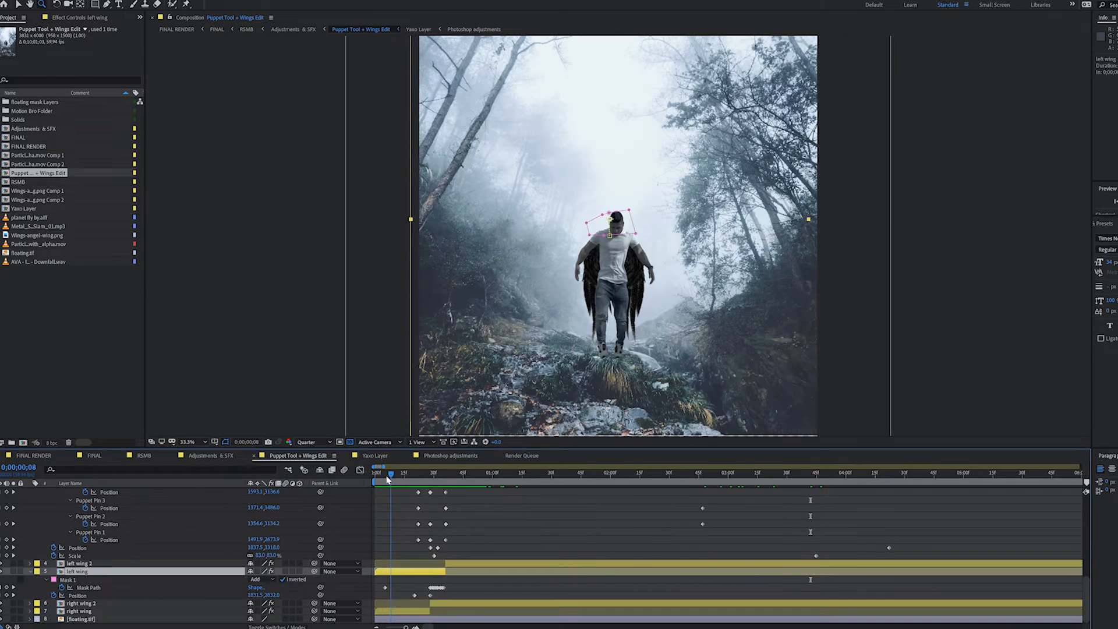
Open the left wing's Wings-angel-wing.png Comp 1 precomp and reveal the wing's keyframes to examine its position, scale and rotation at 0;00;00;35
double_click(401, 573)
scroll(623, 241, "up", 3)
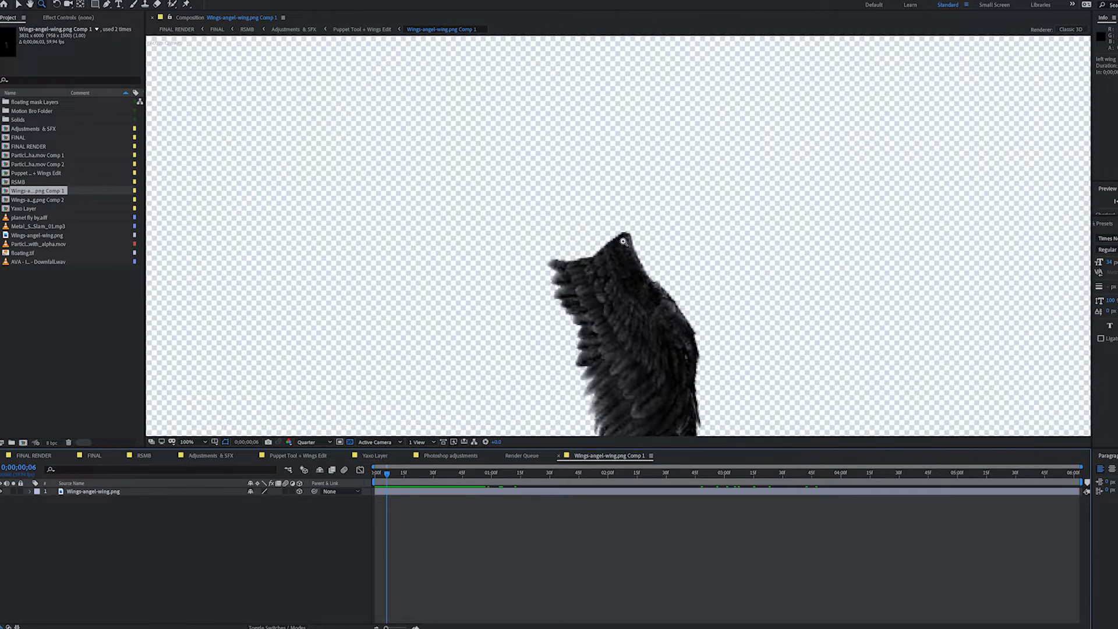
left_click_drag(388, 473, 443, 488)
left_click(419, 493)
key("u")
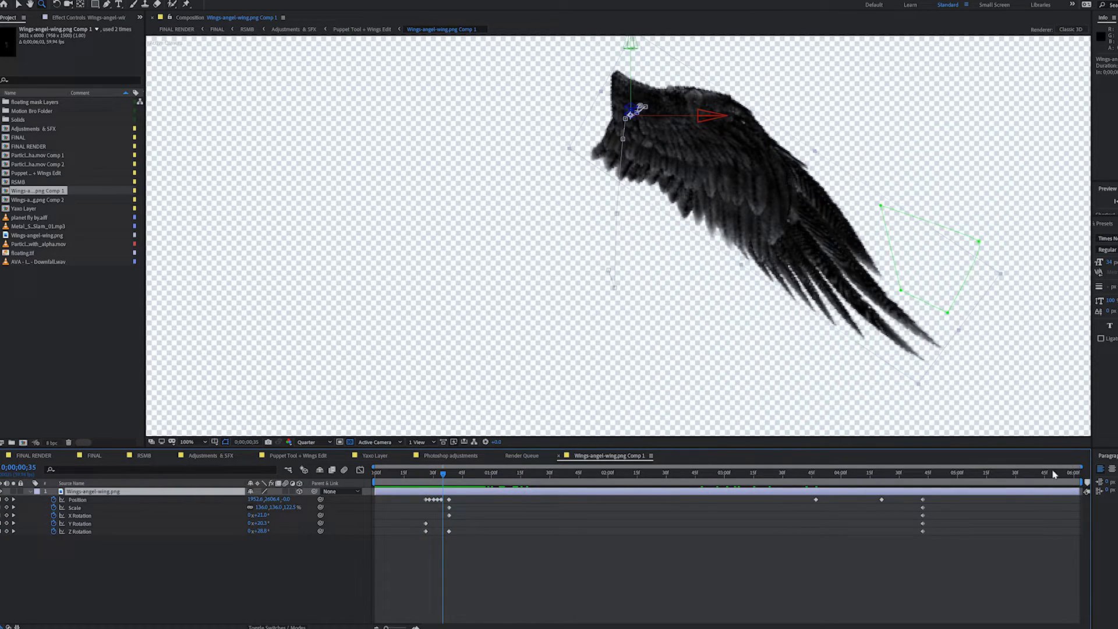
left_click(544, 299, "alt")
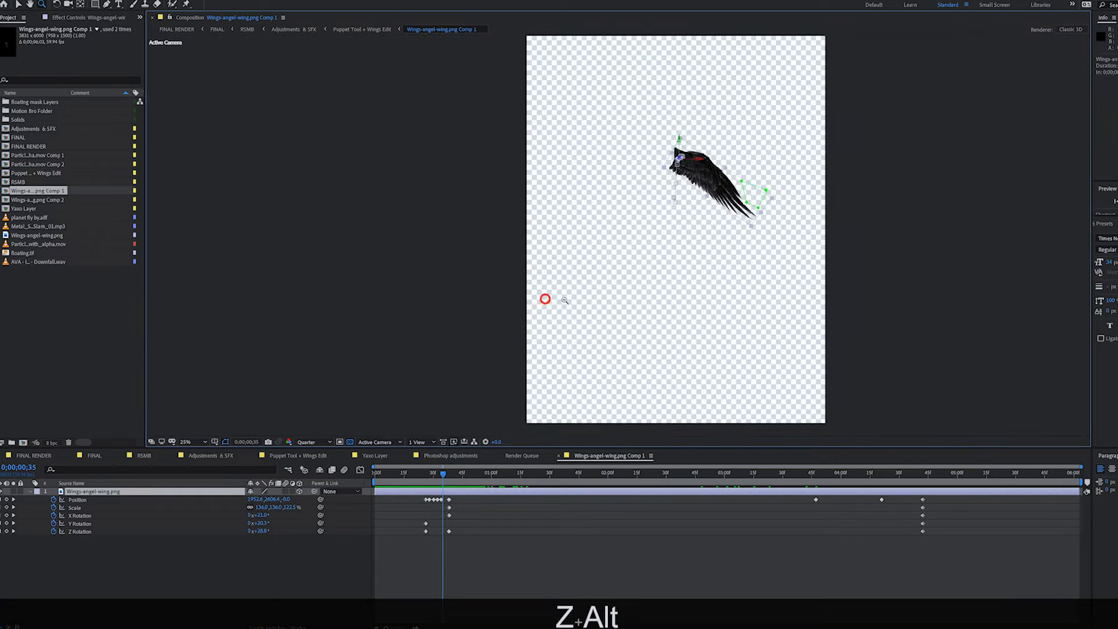
left_click(724, 102)
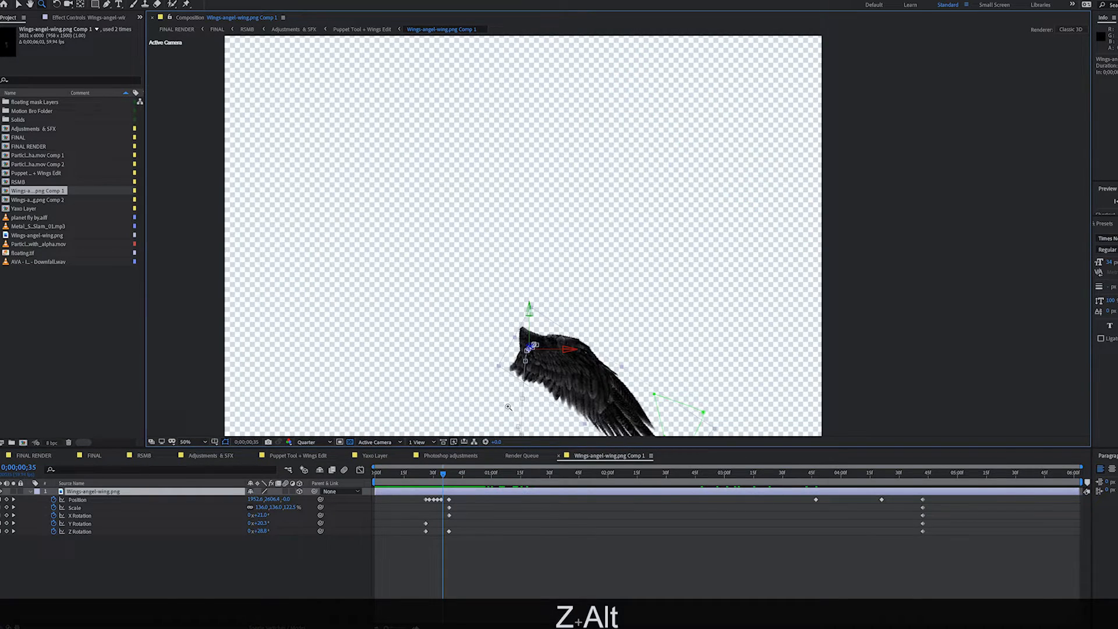
scroll(519, 363, "down", 2)
scroll(557, 329, "up", 1)
left_click(556, 342)
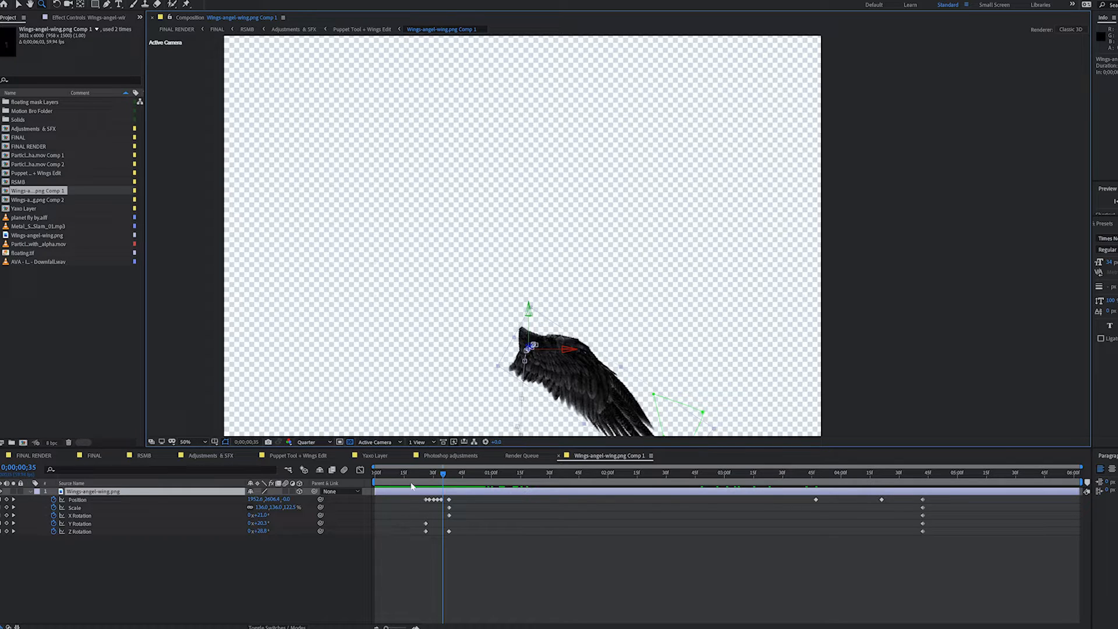
Preview the wing at 0;00;00;36 in its precomp and return to the Puppet Tool + Wings Edit composition
mouse_move(441, 475)
left_mouse_down()
mouse_move(426, 474)
mouse_move(445, 474)
left_mouse_up()
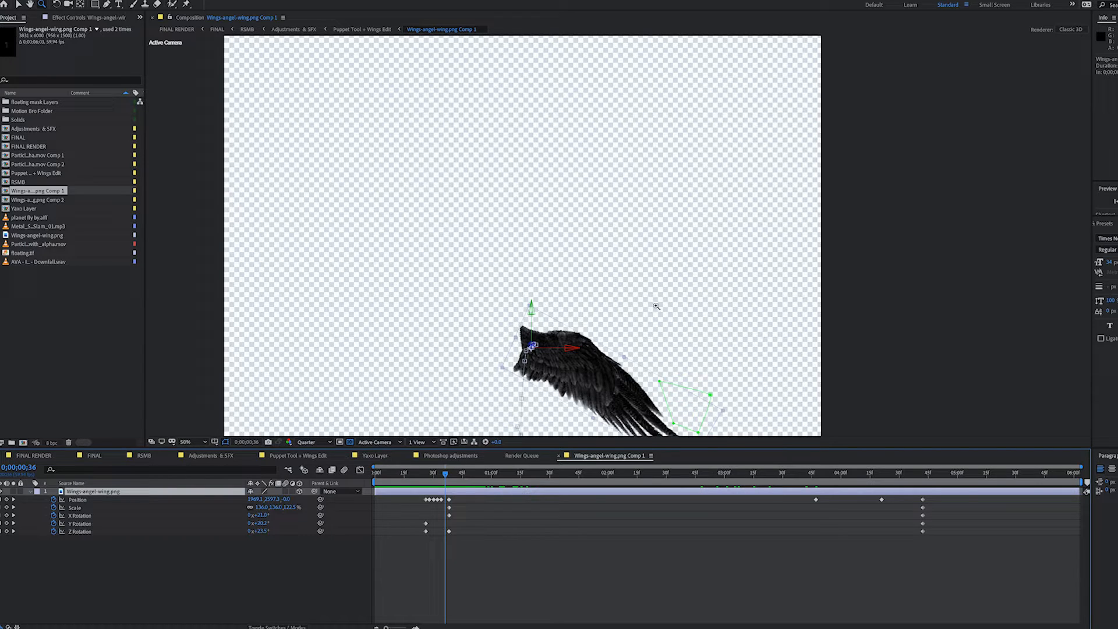
left_click(375, 456)
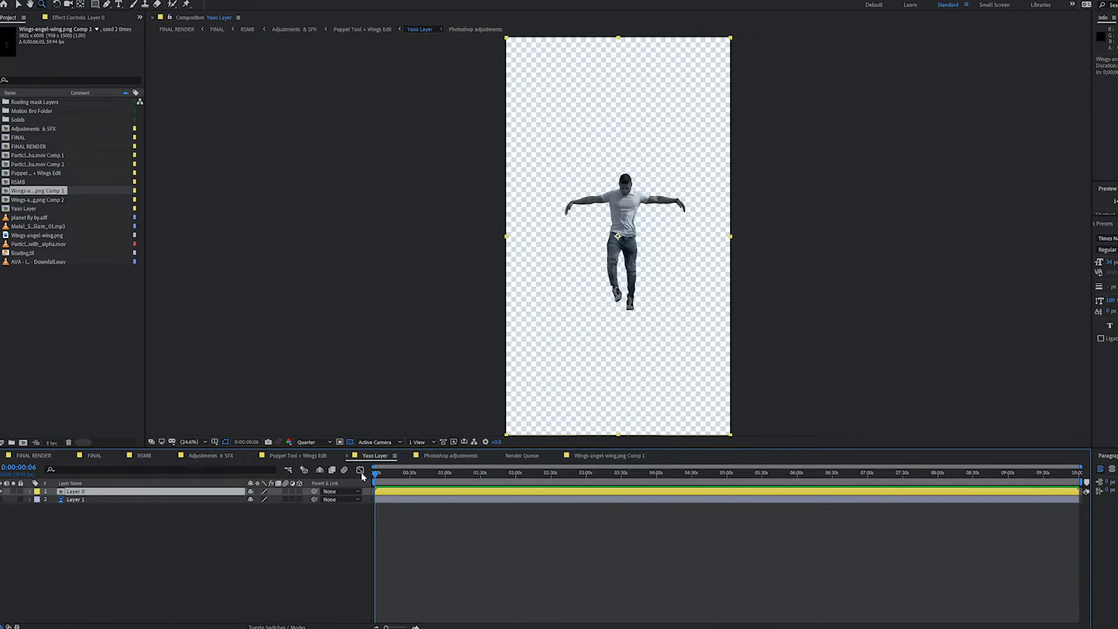
left_click(291, 456)
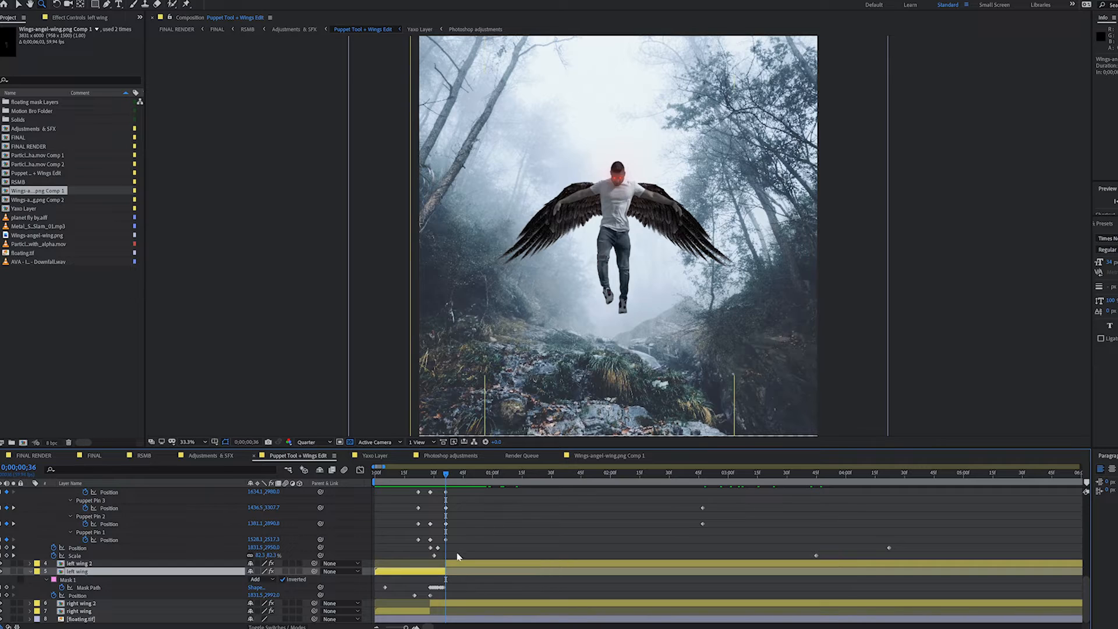
left_click(106, 573)
right_click(146, 573)
left_click(187, 529)
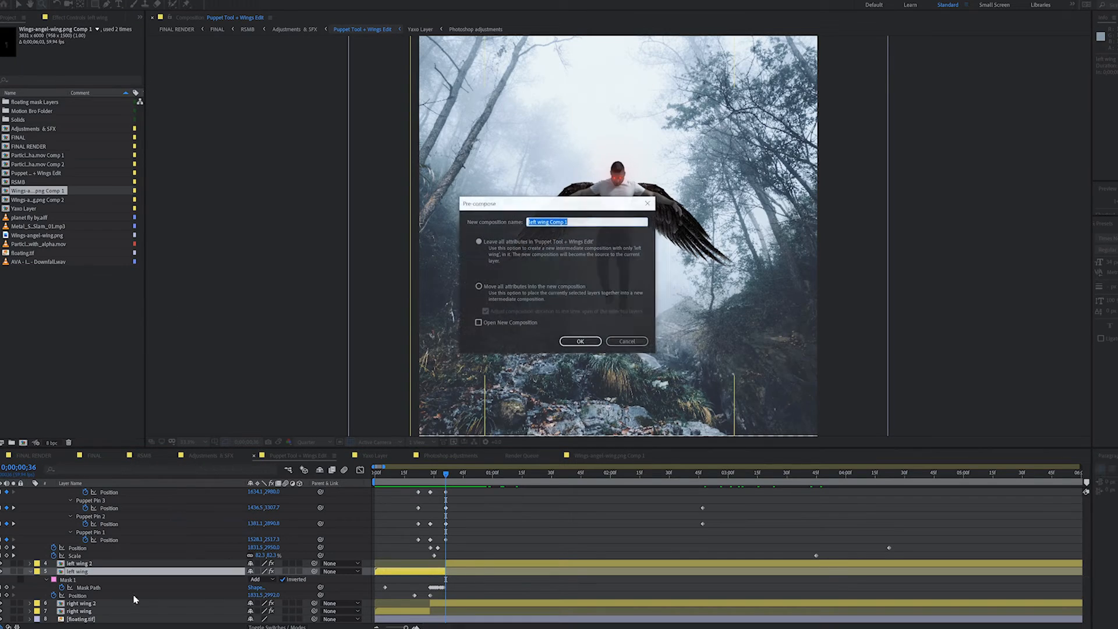
left_click(628, 341)
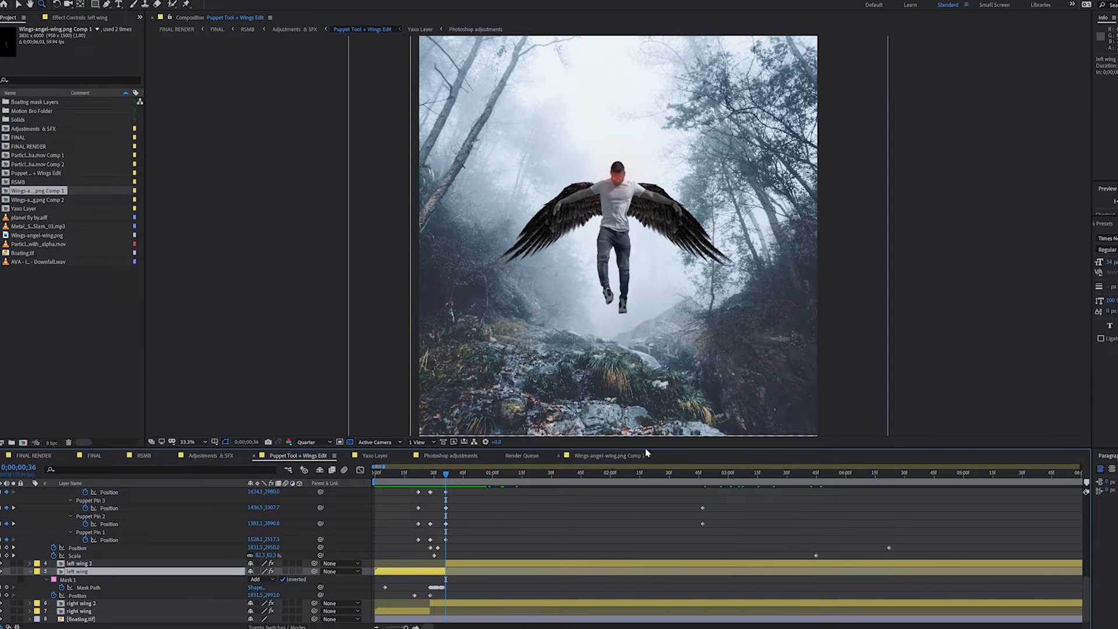
left_click(601, 458)
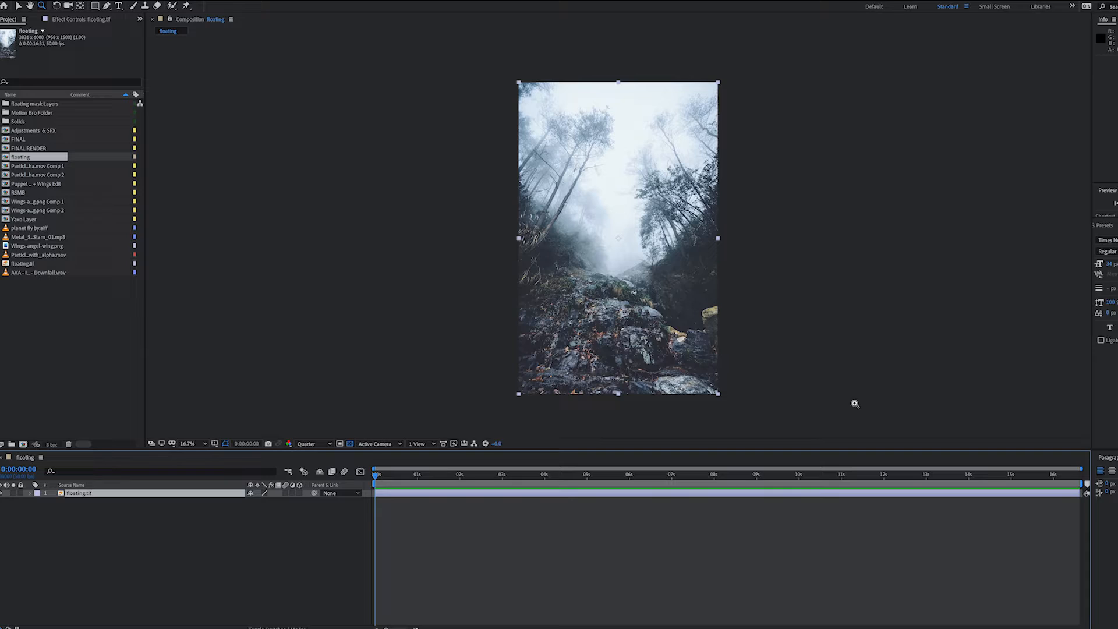
Fit the floating composition to the viewer and enlarge the viewer area by shrinking the timeline's height
left_click(192, 444)
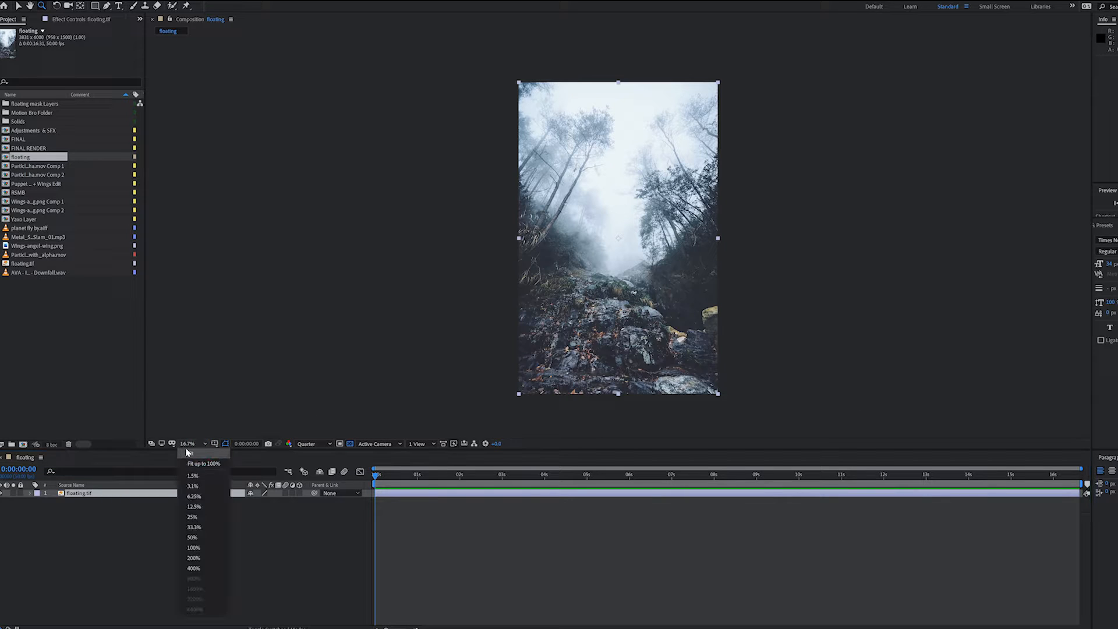
left_click(193, 468)
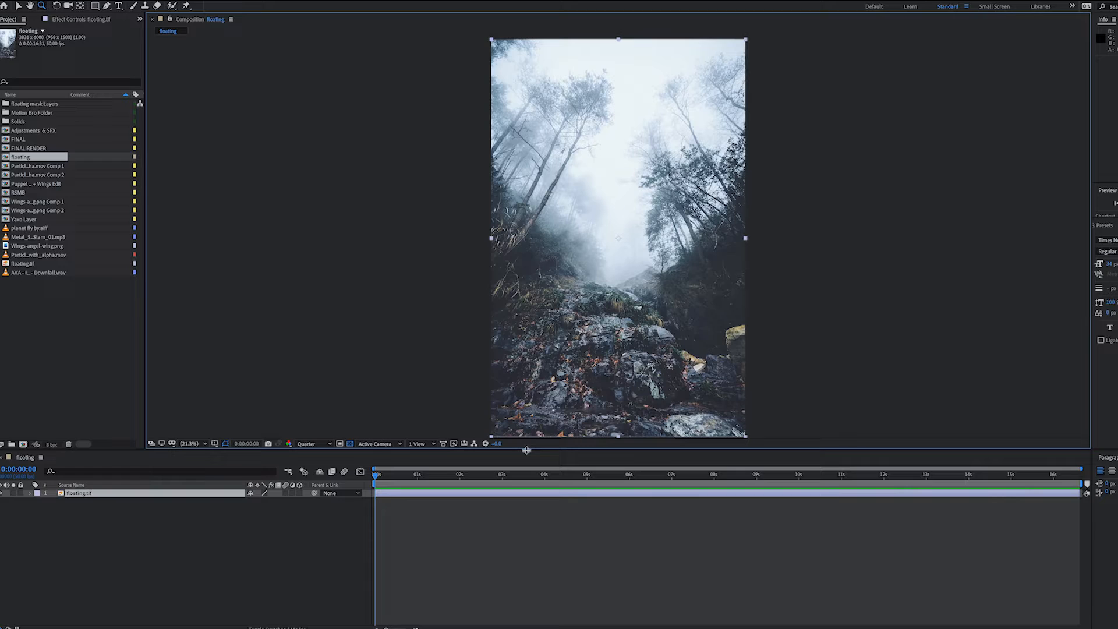
left_click_drag(526, 450, 519, 516)
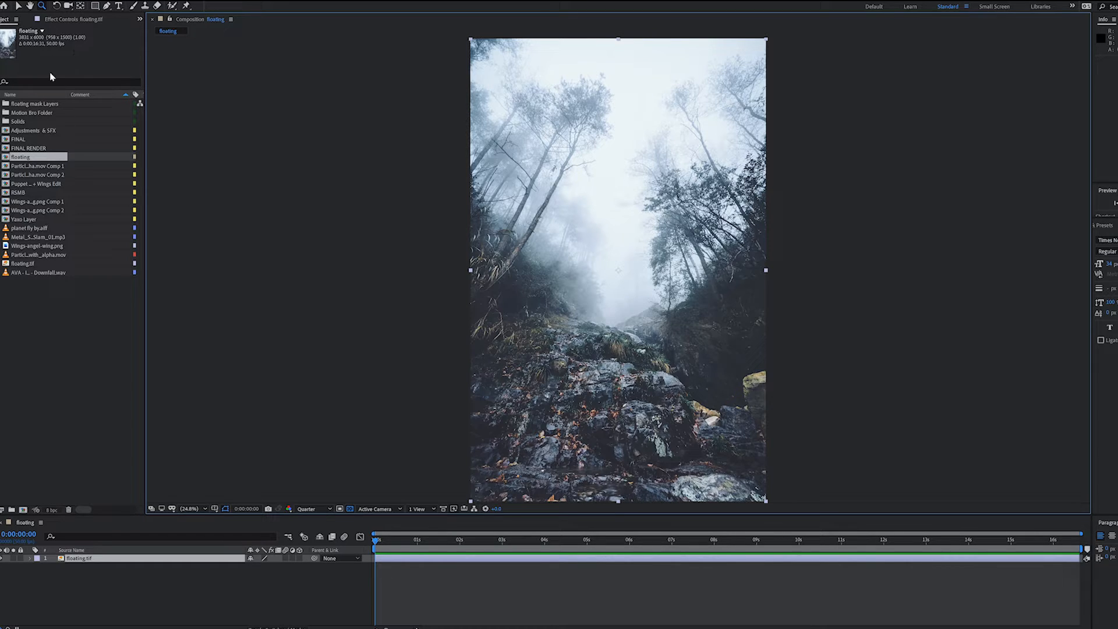
left_click(69, 336)
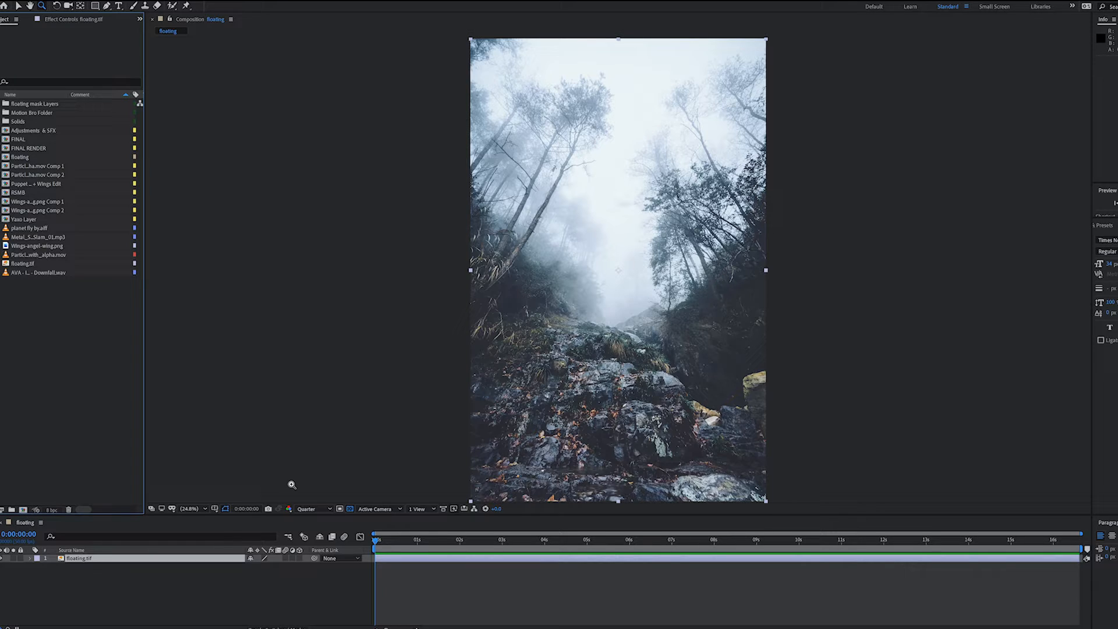
Toggle the visibility of the floating.tif background layer off and on to check it
left_click(102, 560)
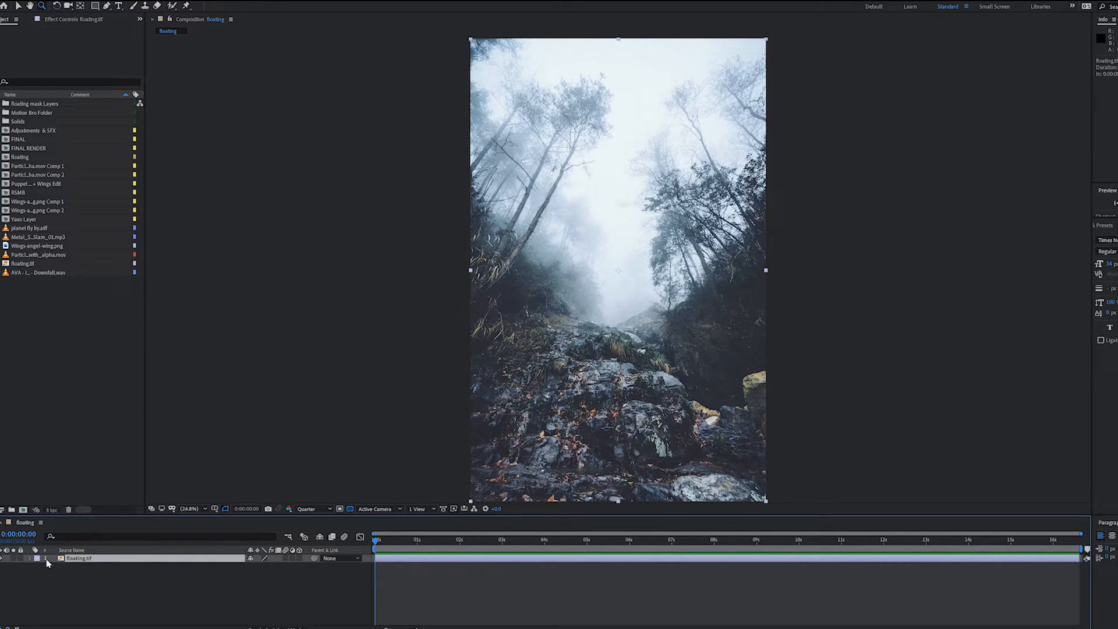
left_click(2, 559)
left_click(2, 558)
left_click(63, 325)
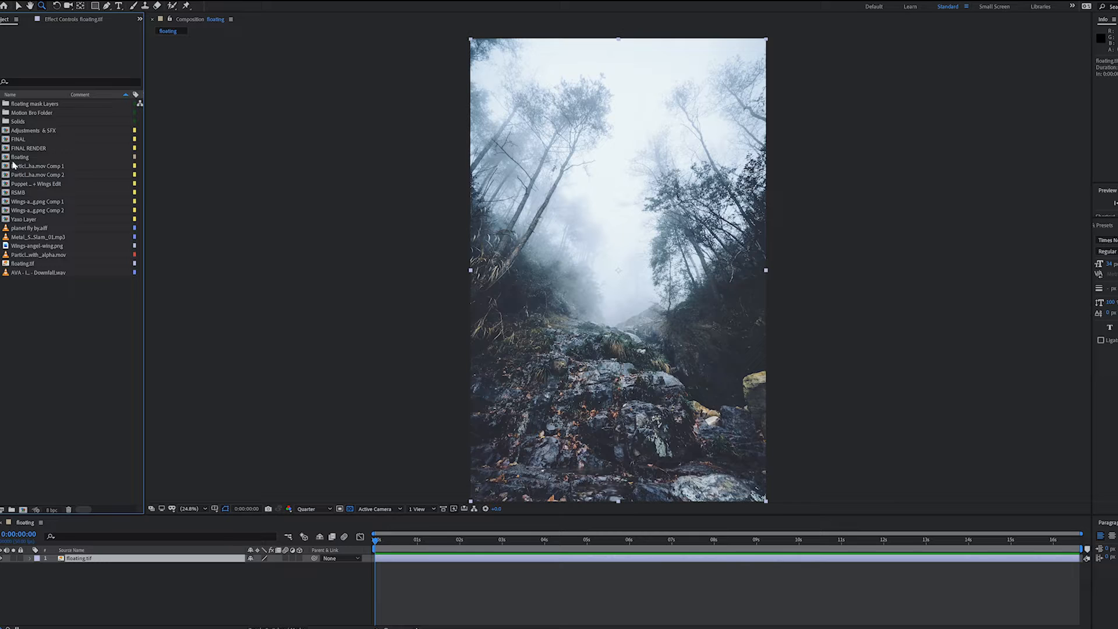
Open the Yaxo Layer composition from the project and toggle Layer 1's visibility to compare the man with and without it
left_click(29, 148)
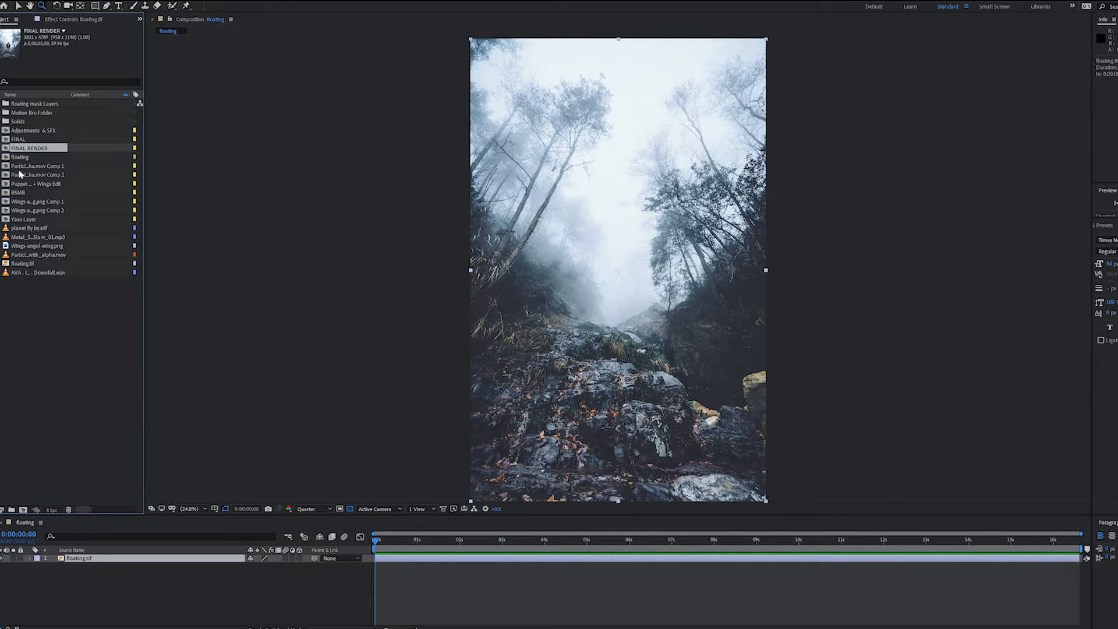
left_click(36, 219)
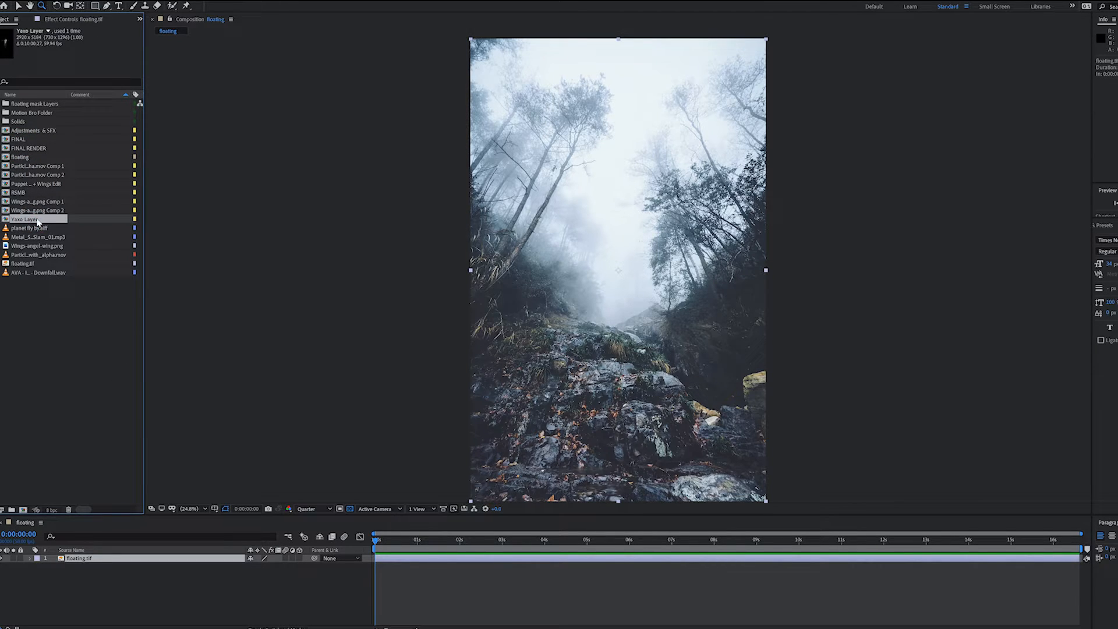
mouse_move(37, 222)
left_mouse_down()
mouse_move(170, 489)
mouse_move(125, 568)
mouse_move(45, 220)
left_mouse_up()
double_click(40, 219)
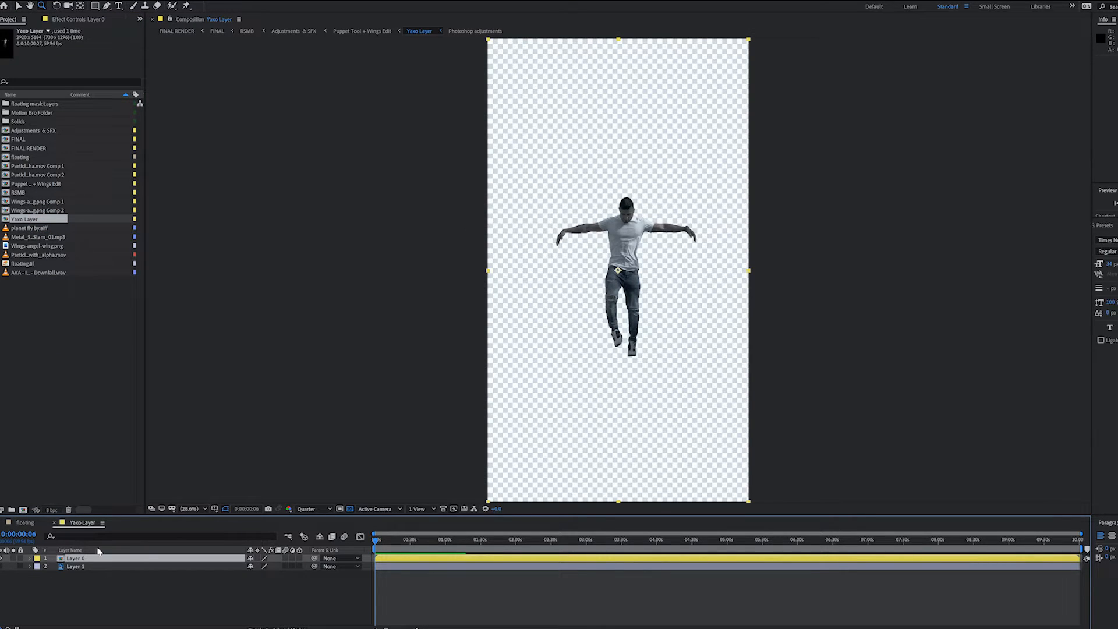
left_click(3, 568)
left_click(3, 569)
left_click(2, 569)
Open the Photoshop adjustments precomp, select all its layers to review them, and return to the Yaxo Layer composition
double_click(75, 566)
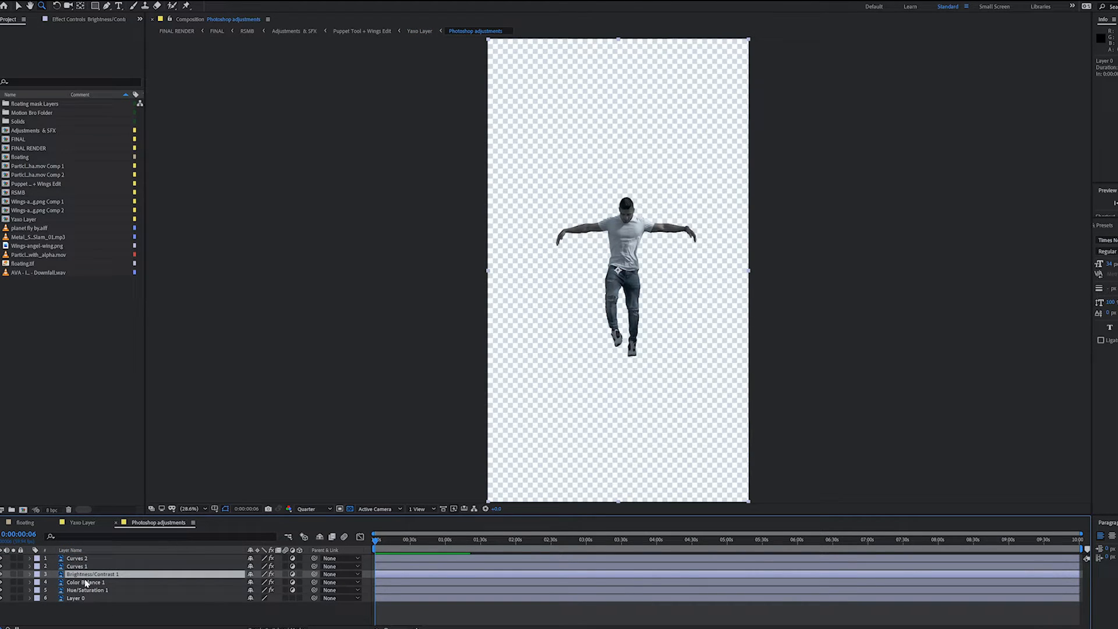
left_click(84, 612)
left_click_drag(84, 615, 76, 555)
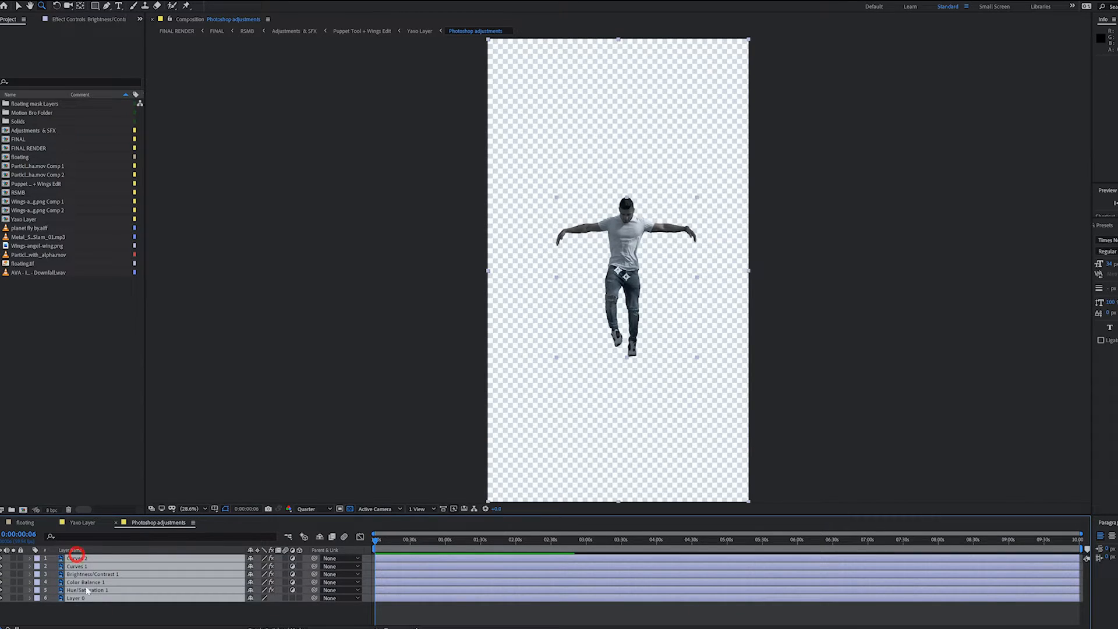
left_click(79, 609)
key("ctrl+a")
right_click(92, 571)
left_click(157, 614)
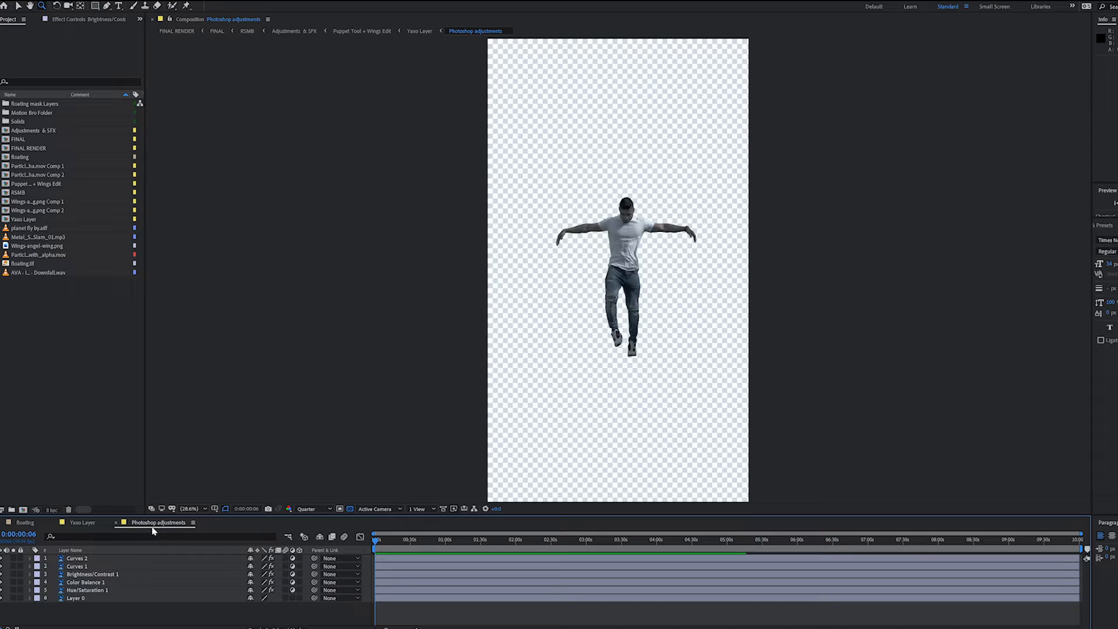
left_click(82, 523)
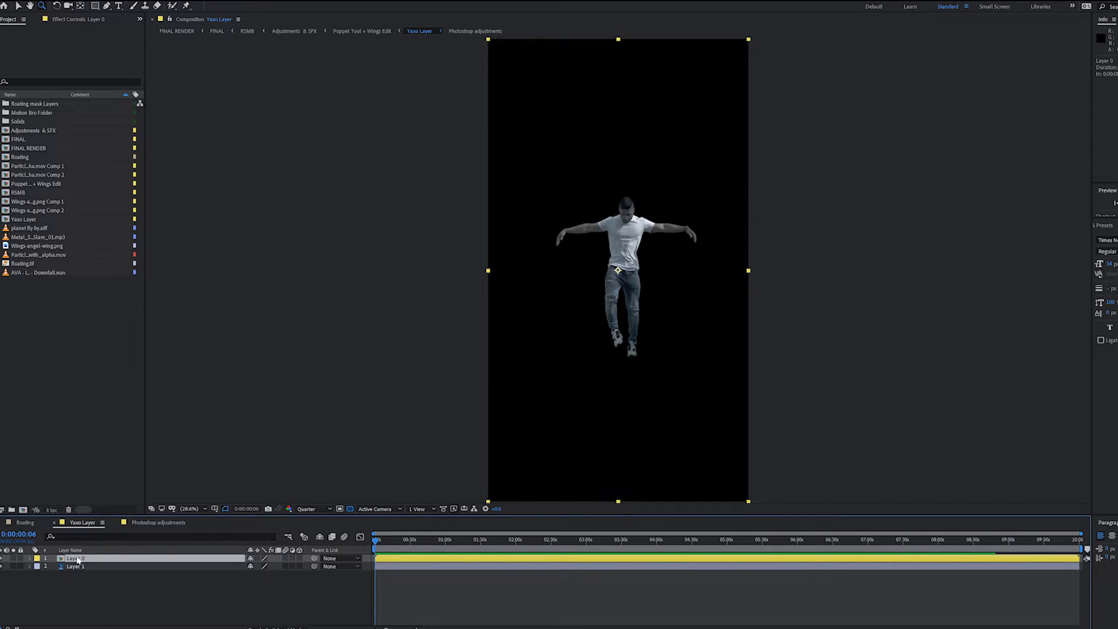
Copy Layer 0 from the Yaxo Layer composition and paste it above floating.tif in the floating composition
left_click_drag(76, 560, 371, 527)
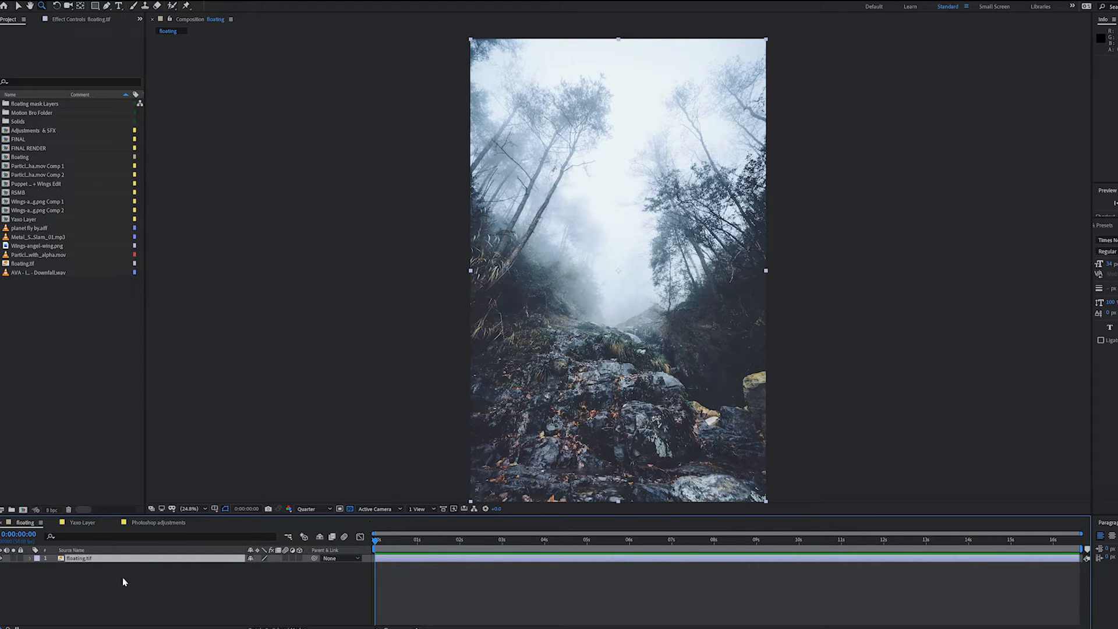
left_click(80, 524)
mouse_move(80, 561)
left_mouse_down()
mouse_move(29, 520)
mouse_move(73, 569)
mouse_move(76, 559)
left_mouse_up()
left_click(81, 524)
left_click(82, 559)
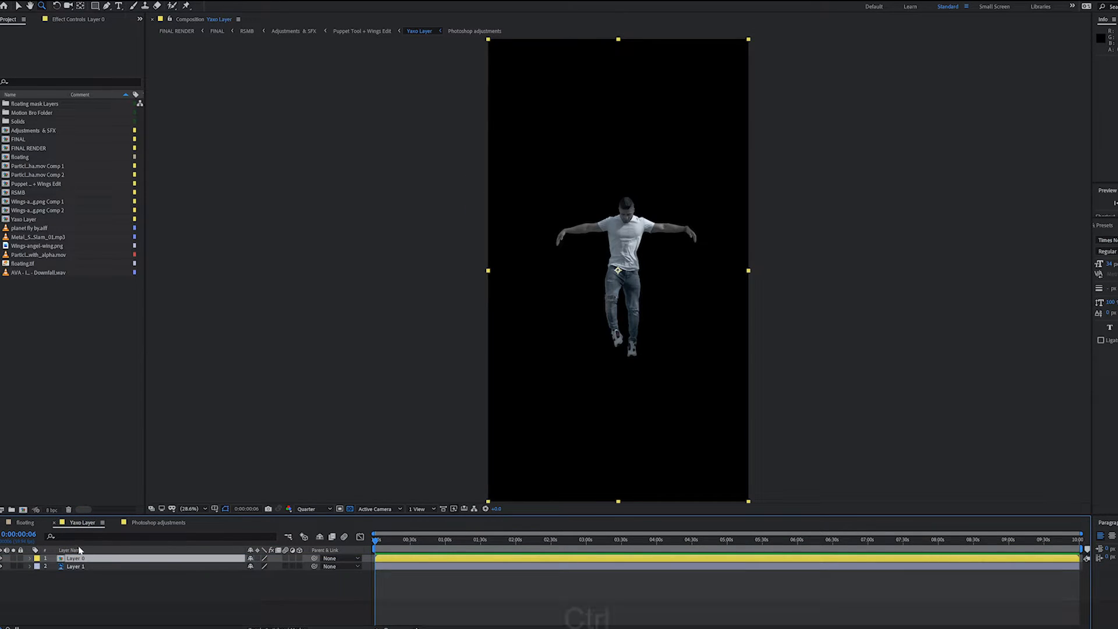
key("ctrl+c")
key("ctrl+c")
left_click(26, 523)
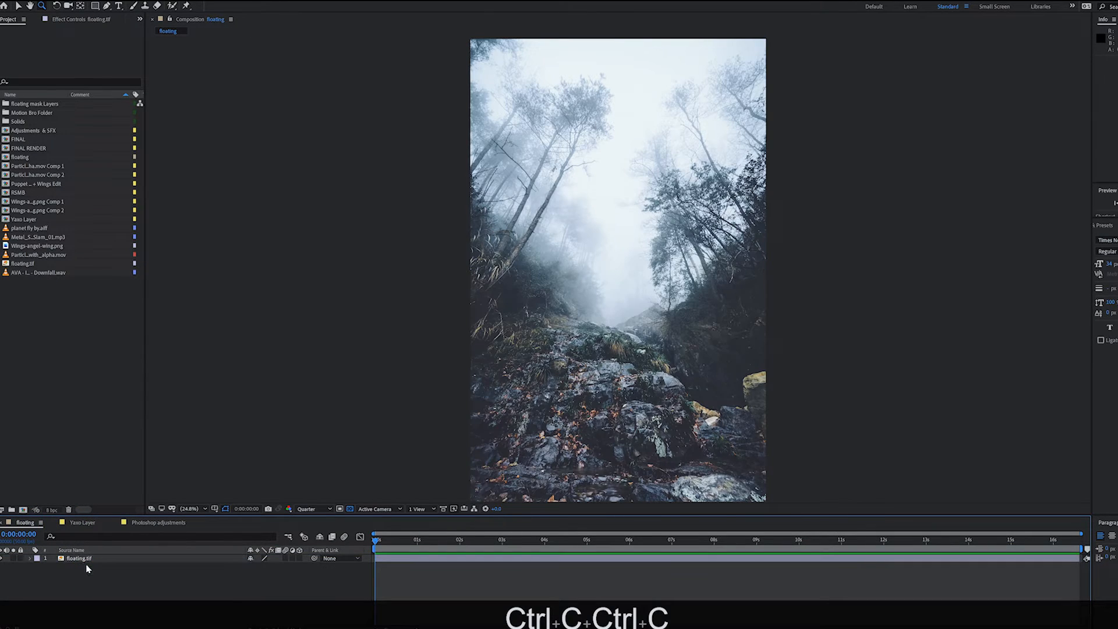
left_click(90, 561)
key("ctrl+v")
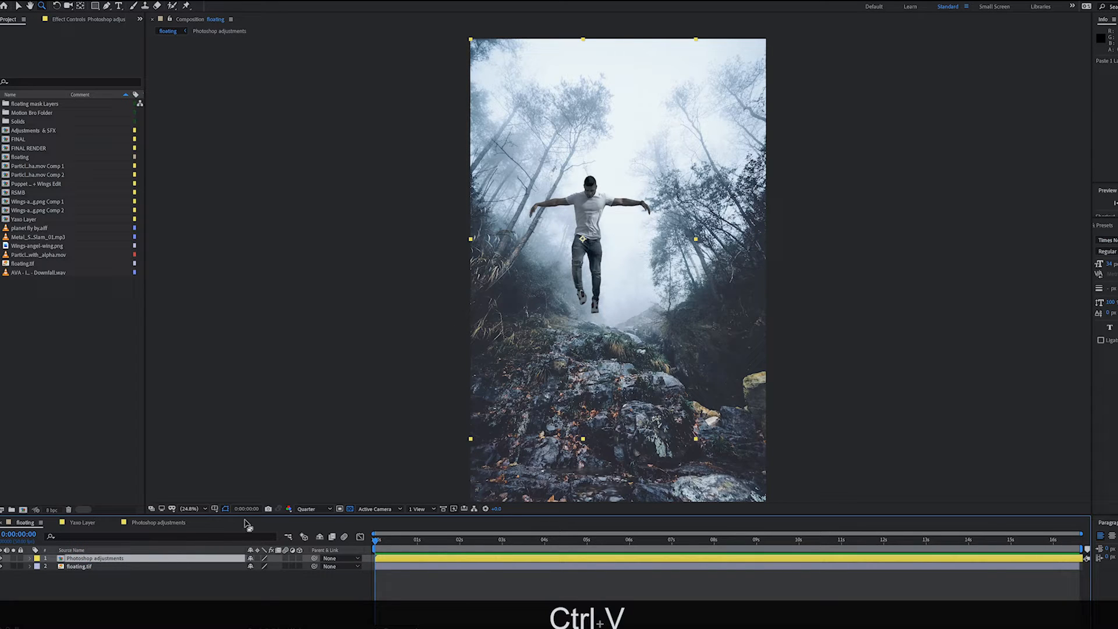
Scale the Photoshop adjustments layer down to 60% and move the man so he stands on the central rocks
key("s")
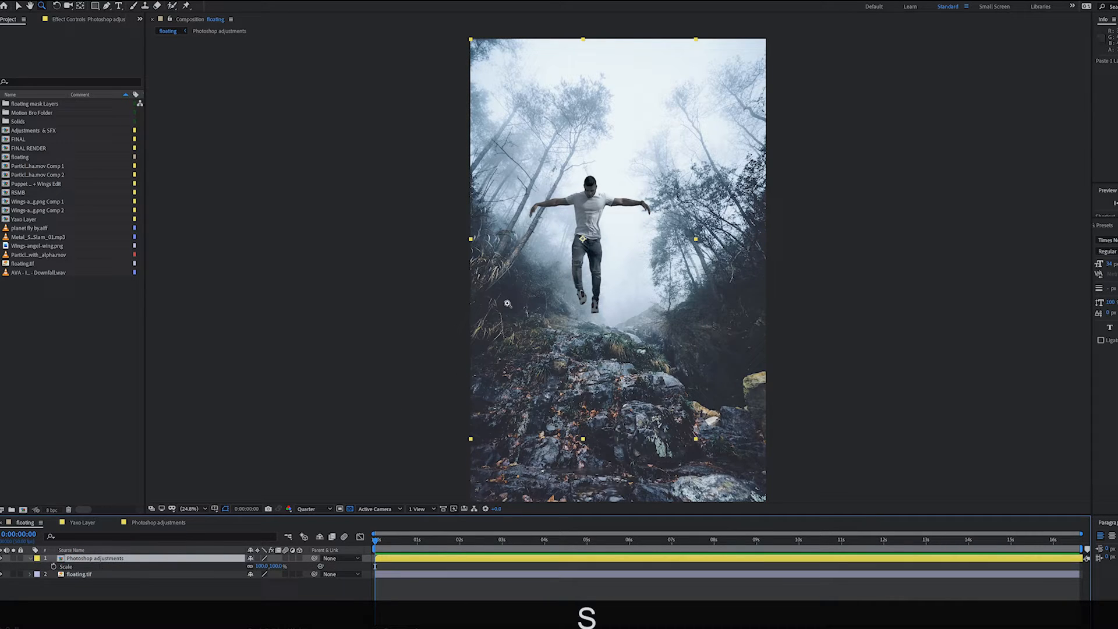
left_click(18, 5)
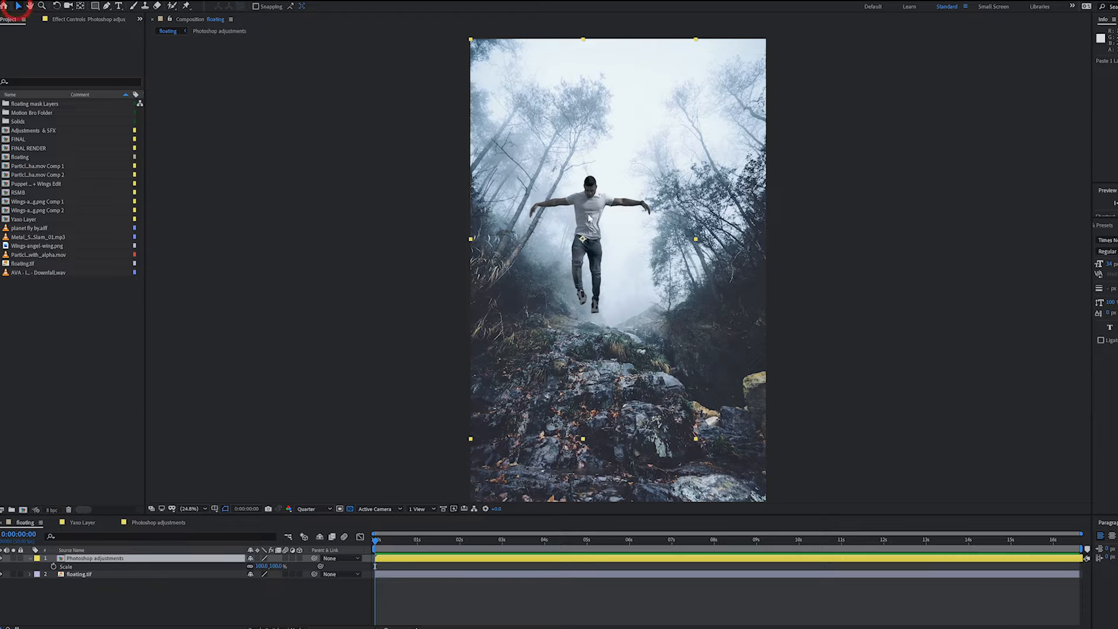
left_click_drag(598, 236, 624, 266)
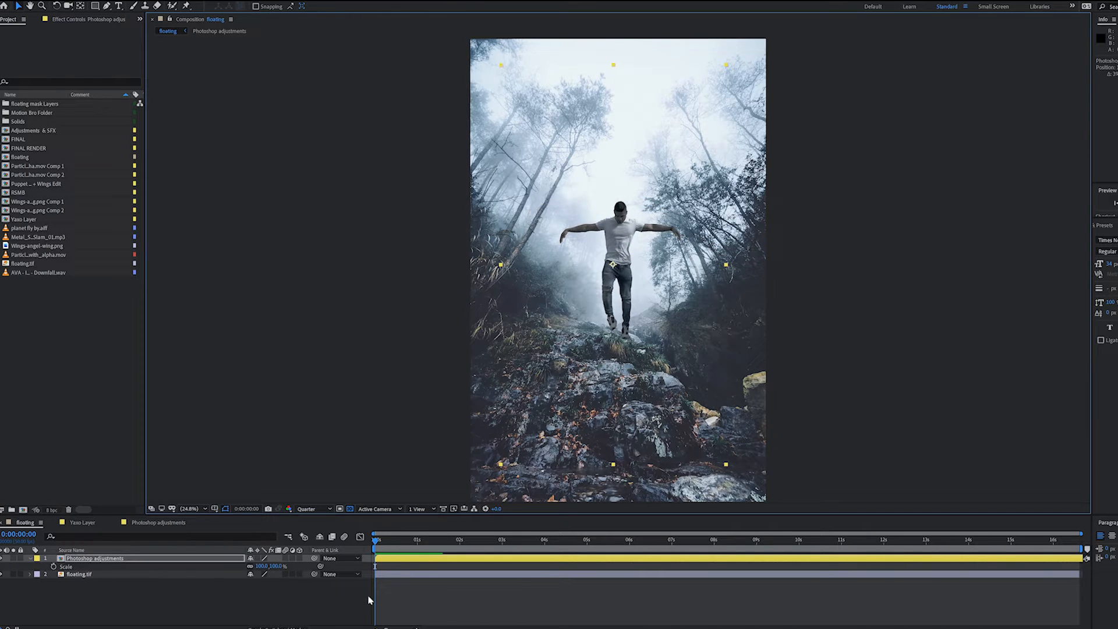
left_click_drag(261, 566, 244, 567)
left_click_drag(645, 302, 654, 308)
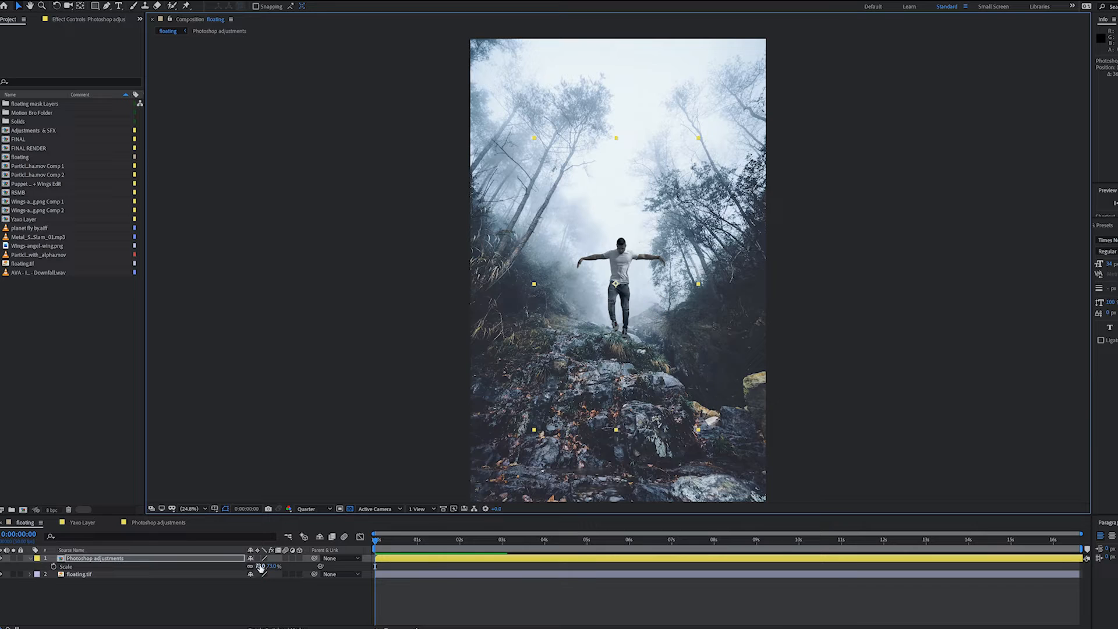
left_click_drag(260, 566, 250, 566)
left_click_drag(629, 336, 624, 342)
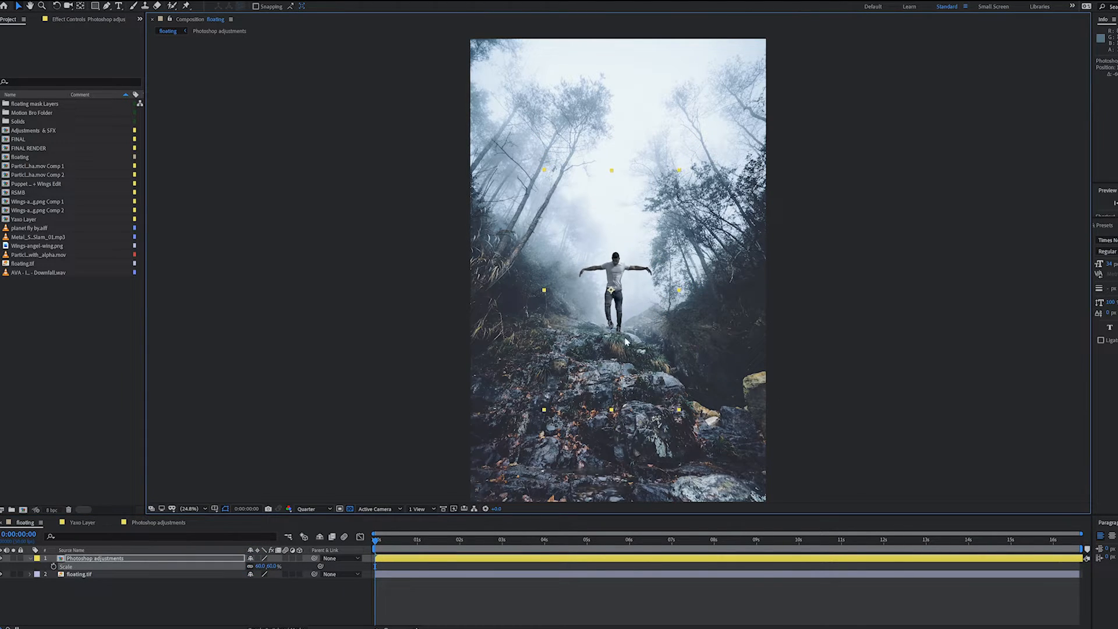
Scale the floating.tif background layer up to 135%
left_click(196, 509)
left_click(207, 345)
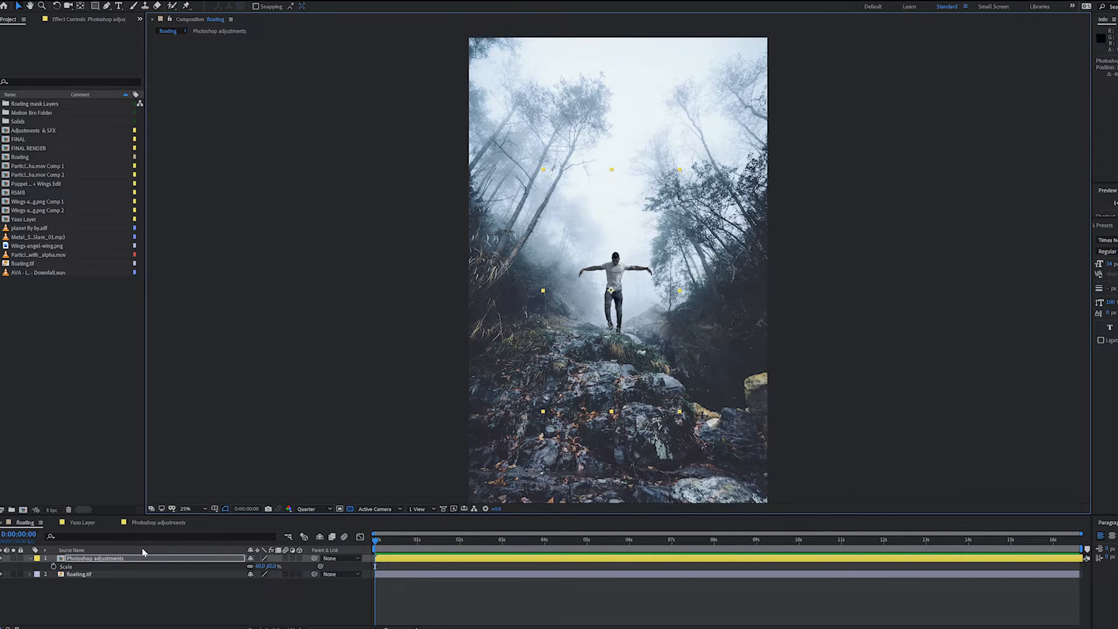
left_click(106, 575)
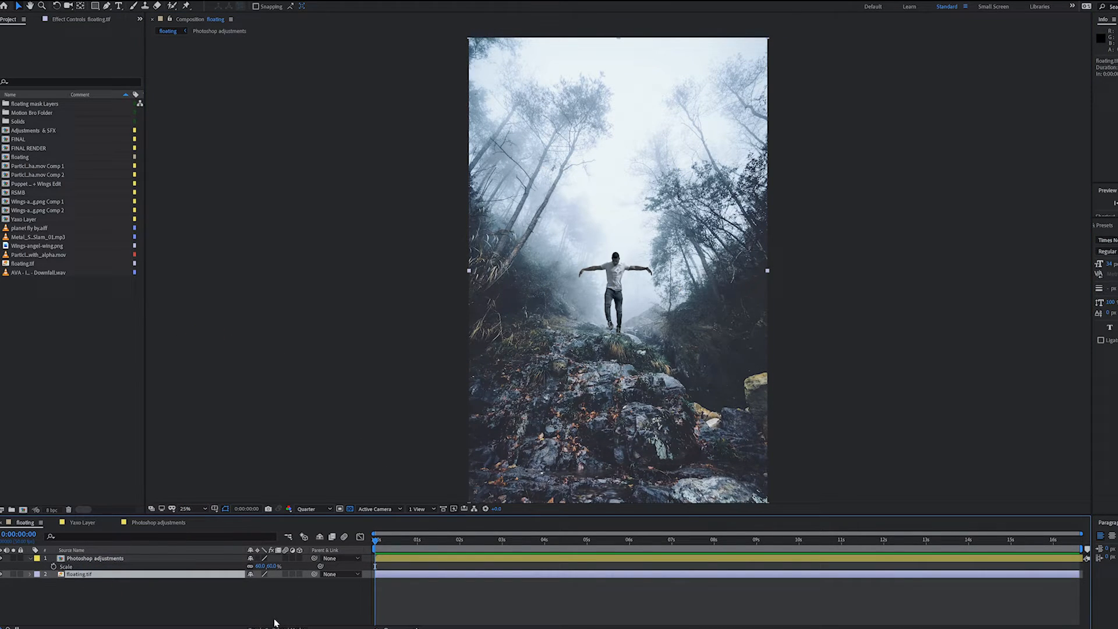
key("s")
left_click_drag(260, 582, 275, 582)
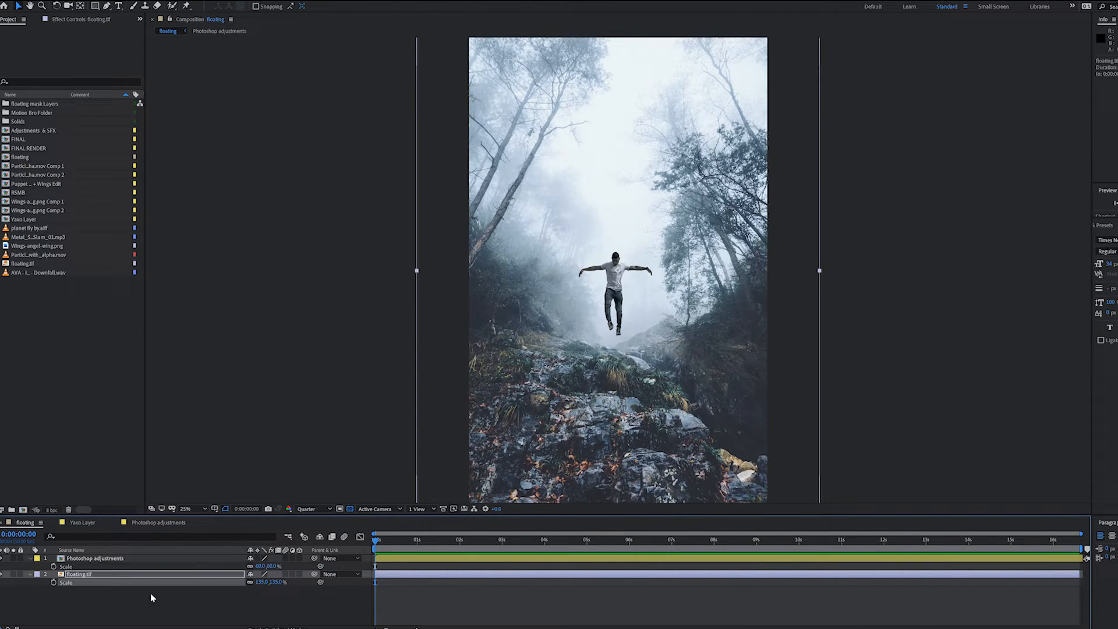
Scale the Photoshop adjustments layer to 82% and reposition the man so his feet rest on the rocks
left_click(121, 559)
left_click_drag(259, 566, 271, 568)
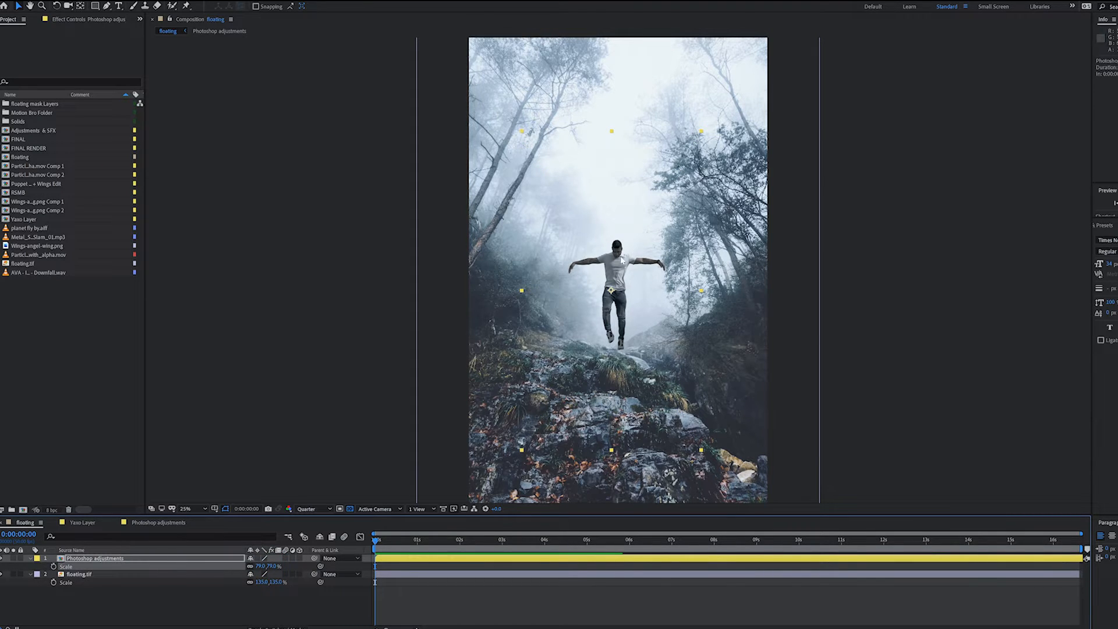
left_click_drag(628, 263, 628, 275)
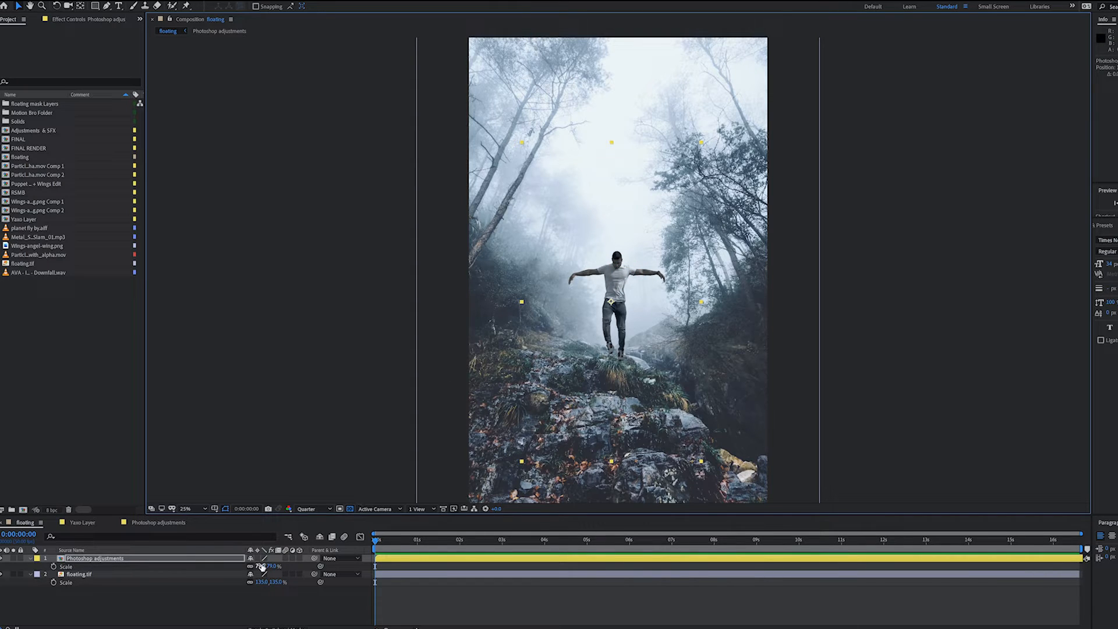
left_click_drag(260, 566, 263, 566)
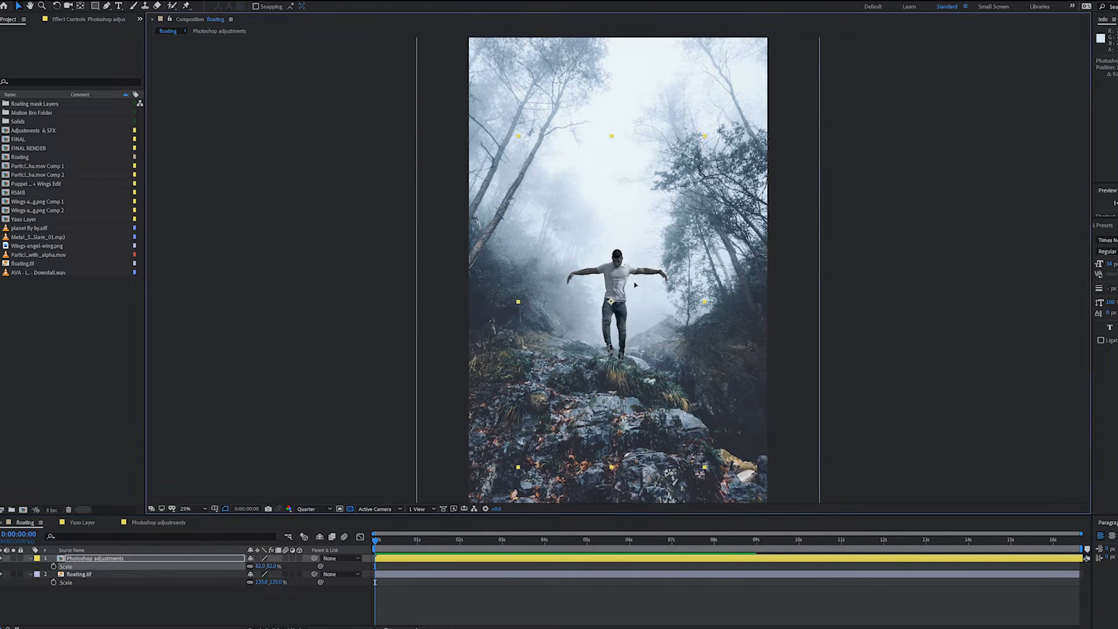
left_click_drag(635, 286, 634, 283)
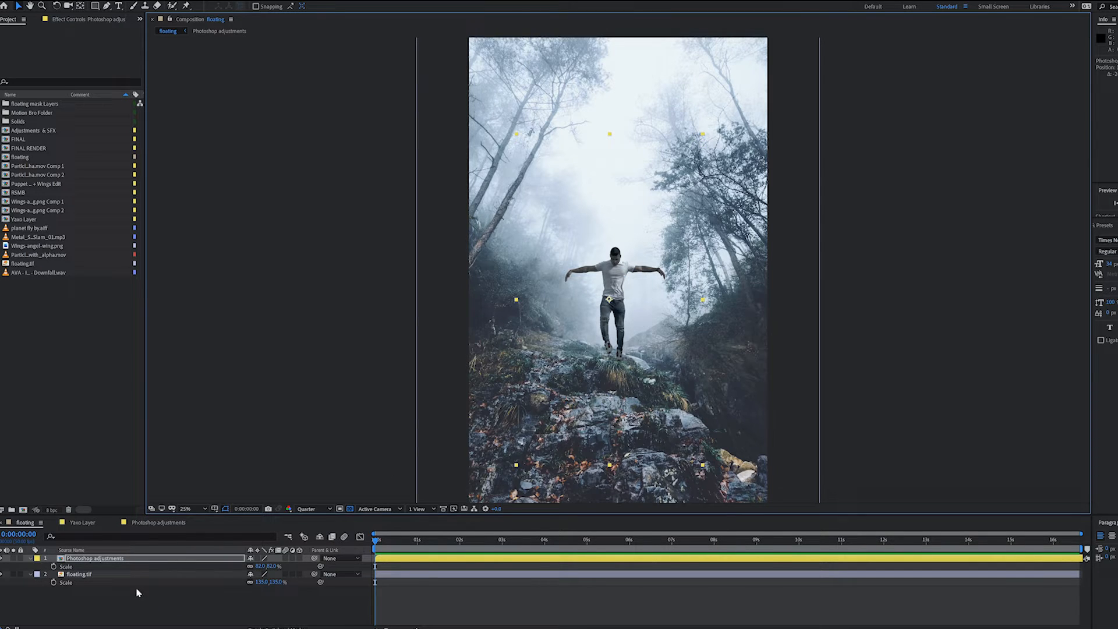
left_click(116, 560)
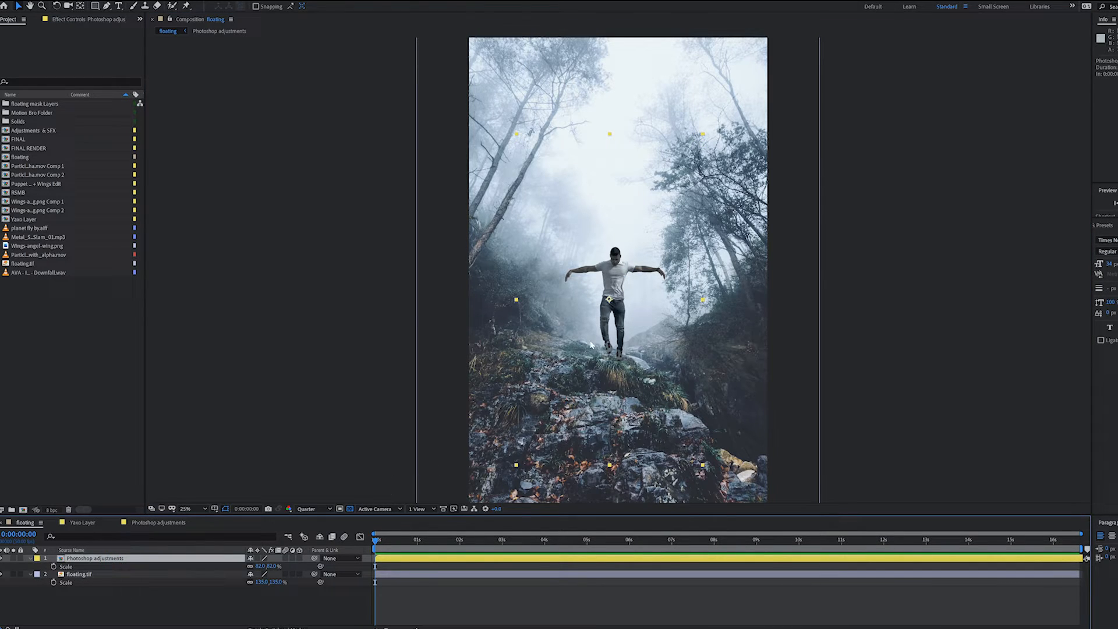
key("z")
left_click(621, 298)
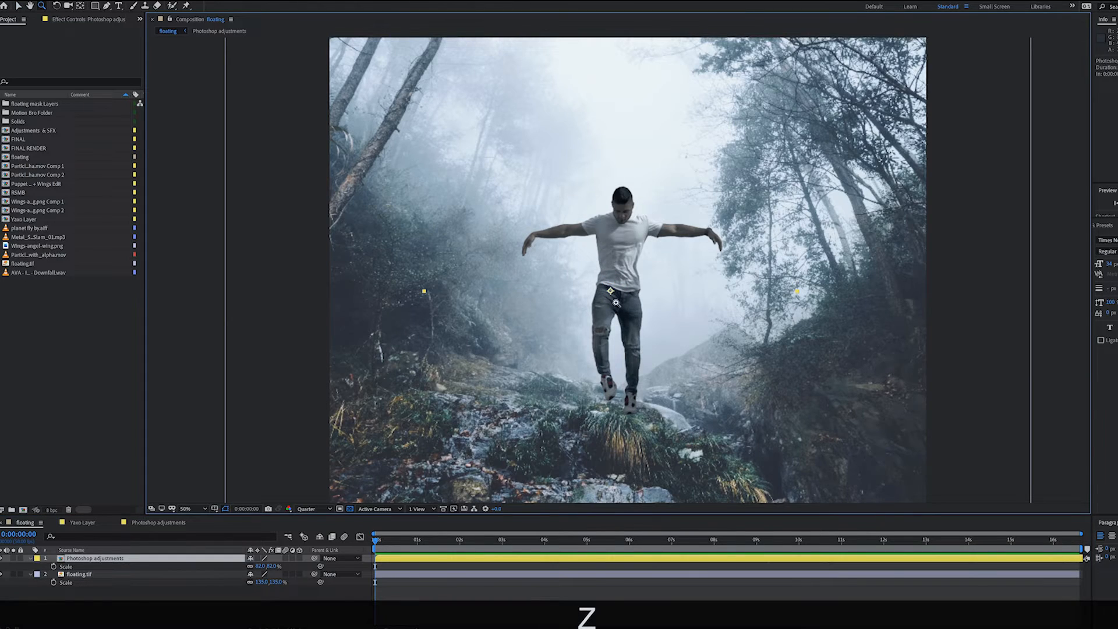
left_click(593, 311, "alt")
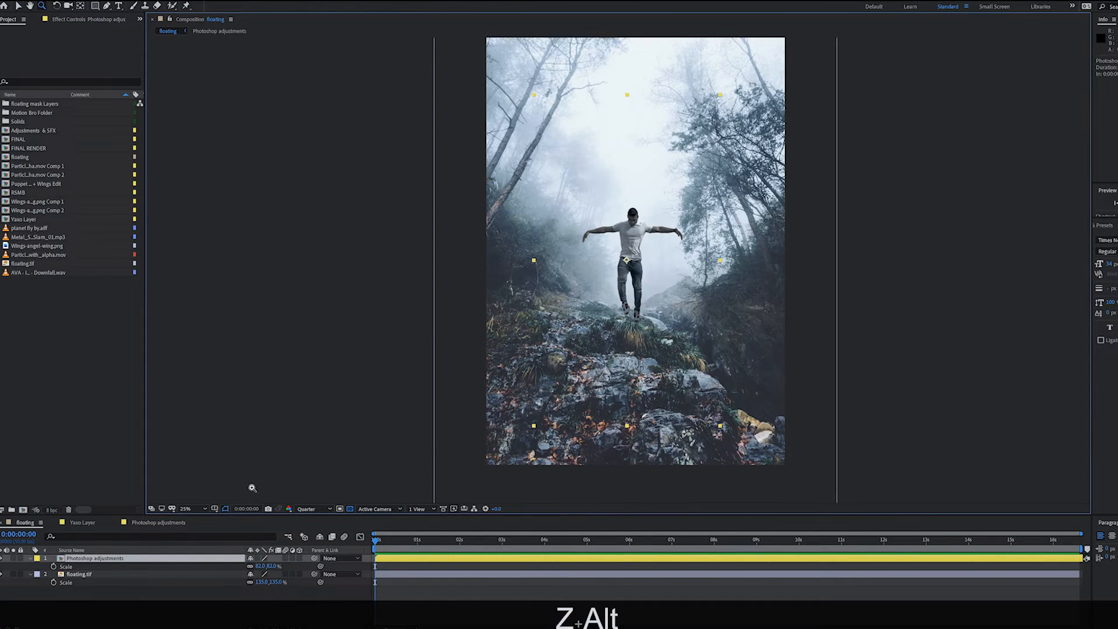
left_click(196, 509)
left_click(200, 354)
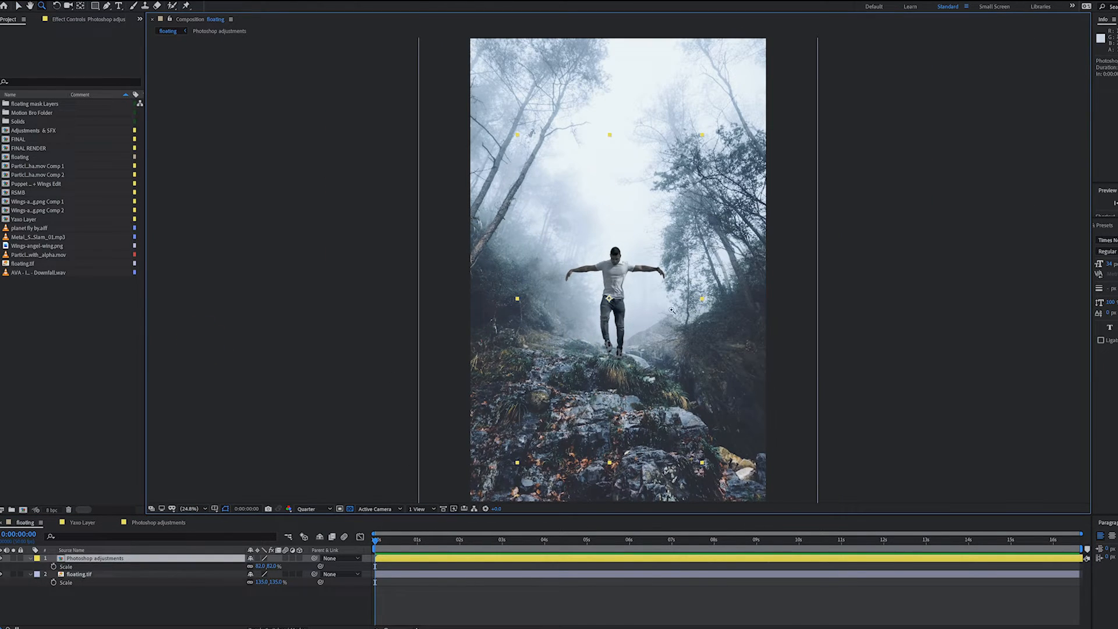
Activate the Puppet Position Pin tool for the Photoshop adjustments layer and set the composition preview resolution to Full
key("z")
left_click(600, 250)
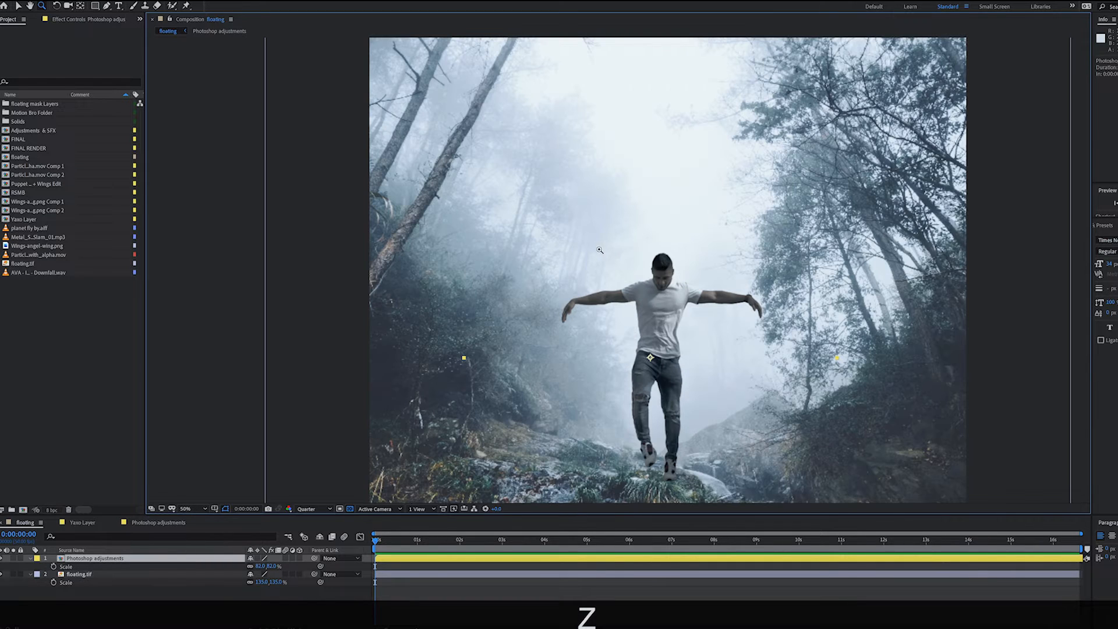
left_click(705, 357, "alt")
left_click(674, 349)
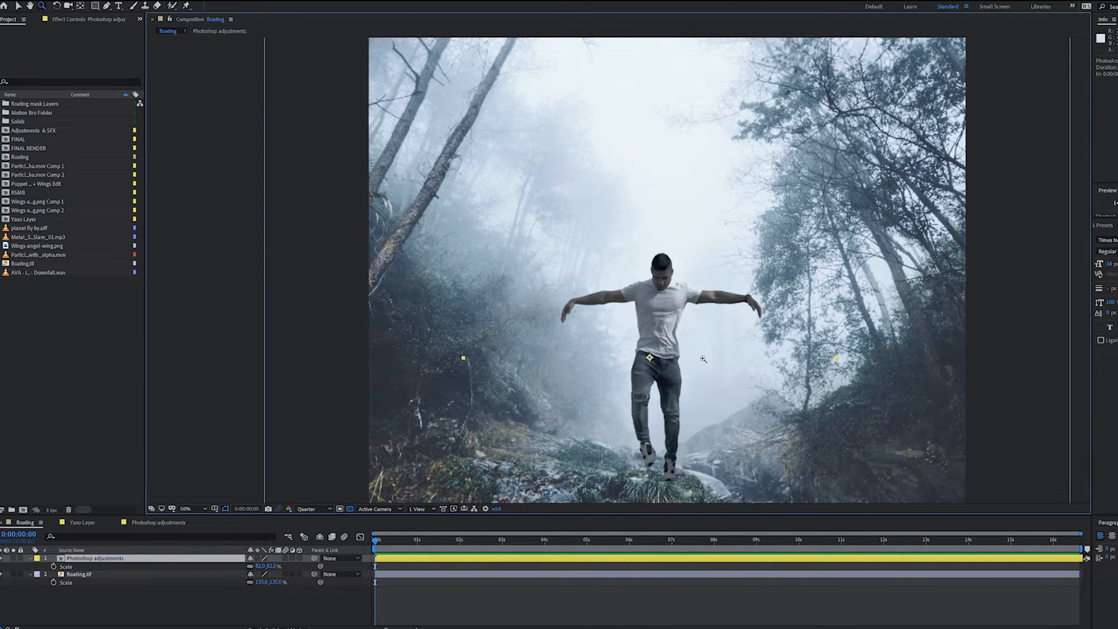
key("space")
left_click_drag(700, 341, 642, 282)
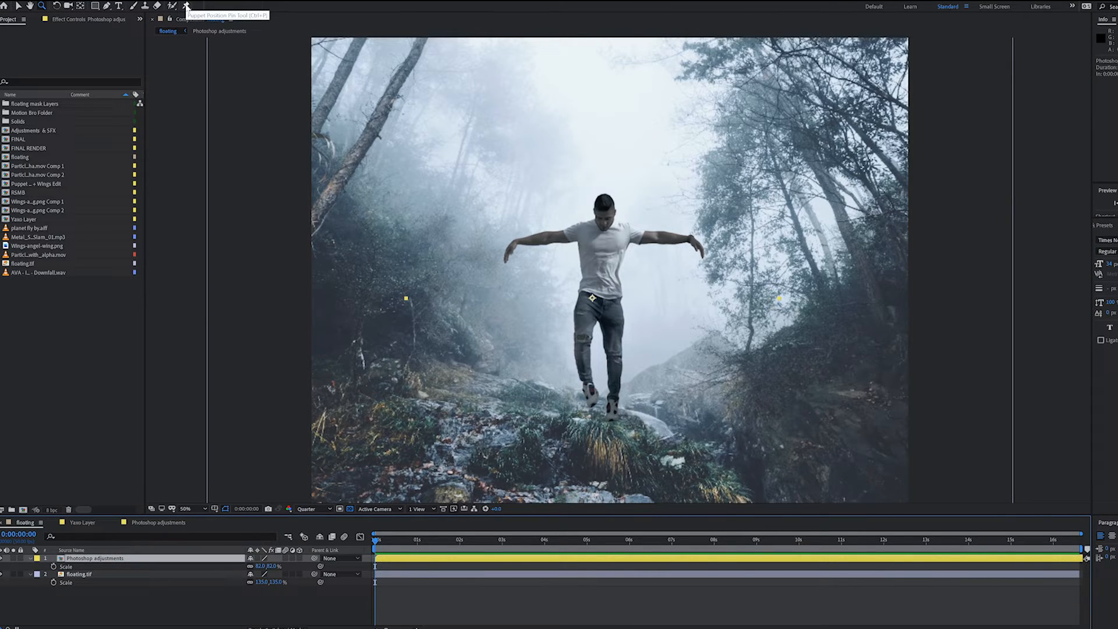
left_click(186, 6)
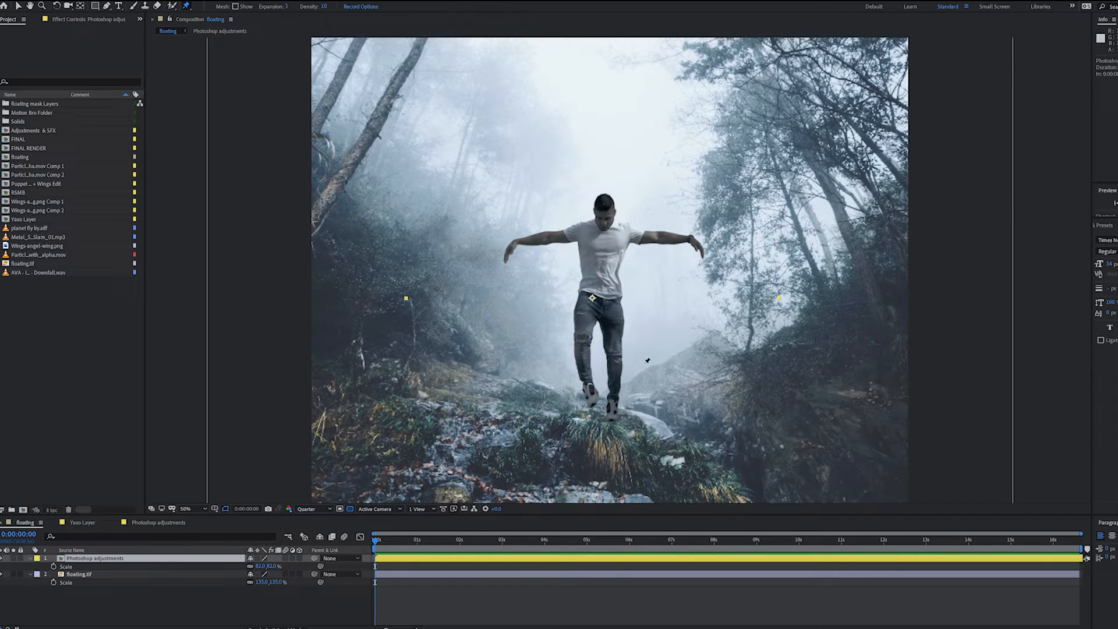
left_click(2, 558)
left_click(2, 558)
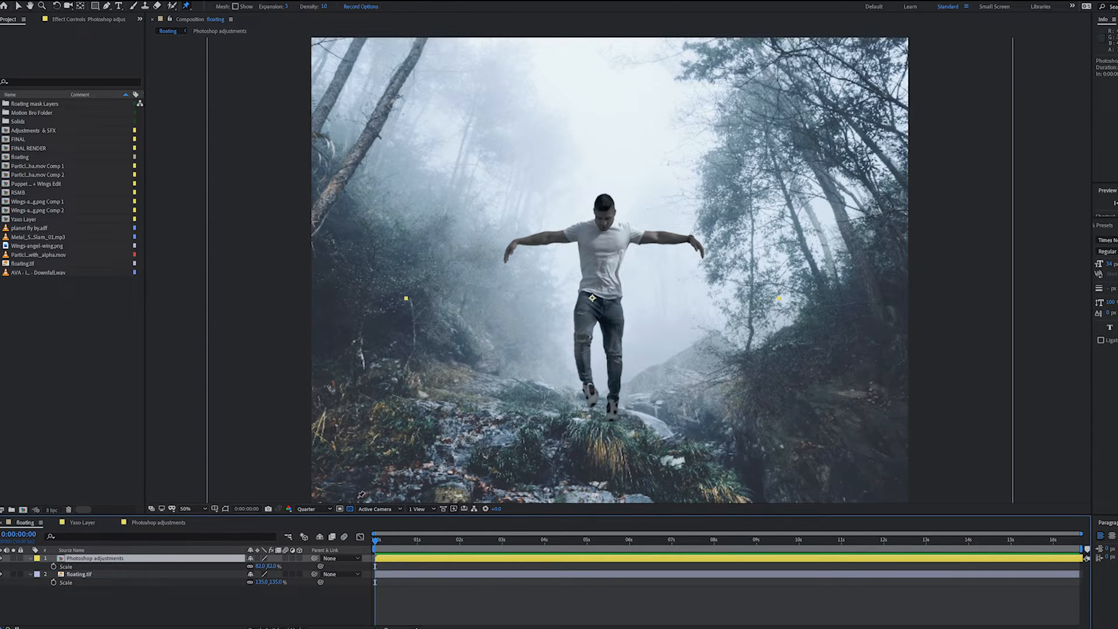
left_click(309, 508)
left_click(316, 530)
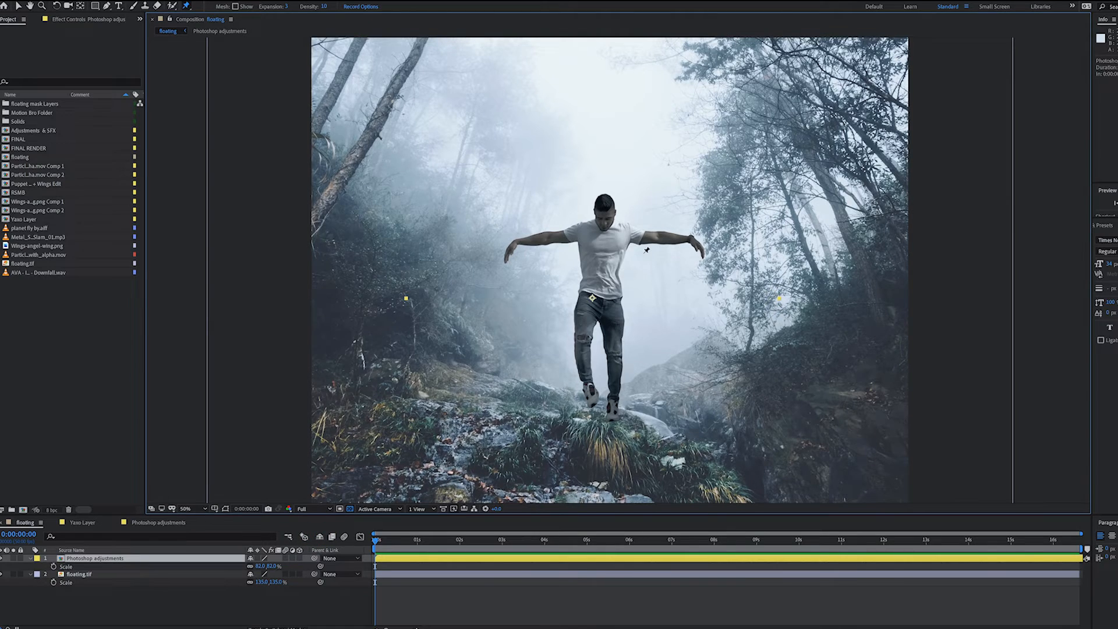
left_click(603, 218)
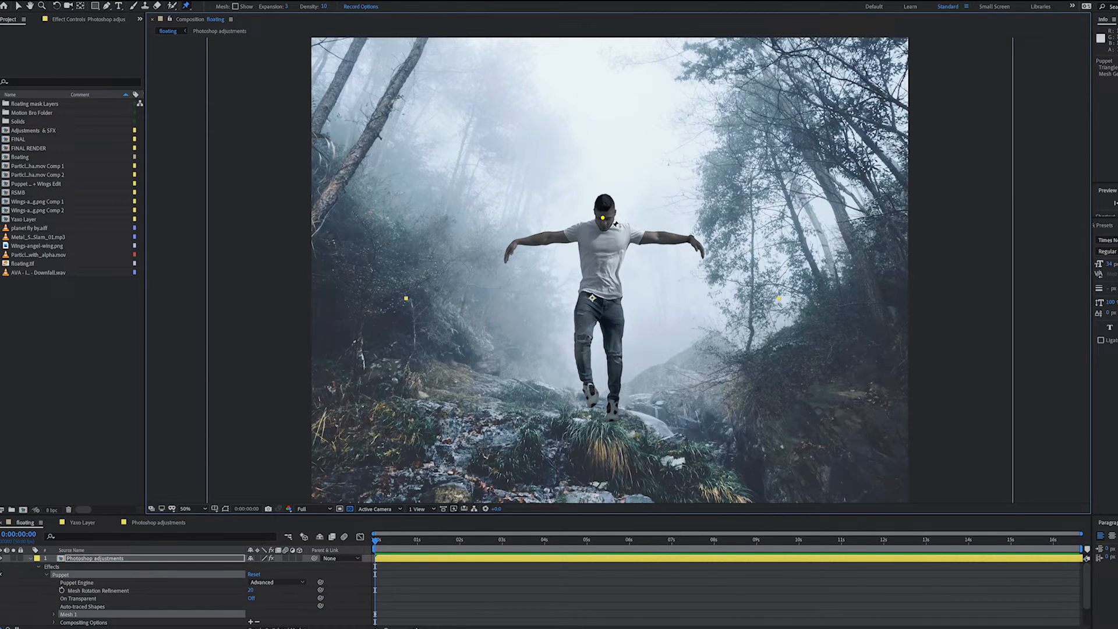
key("ctrl+z")
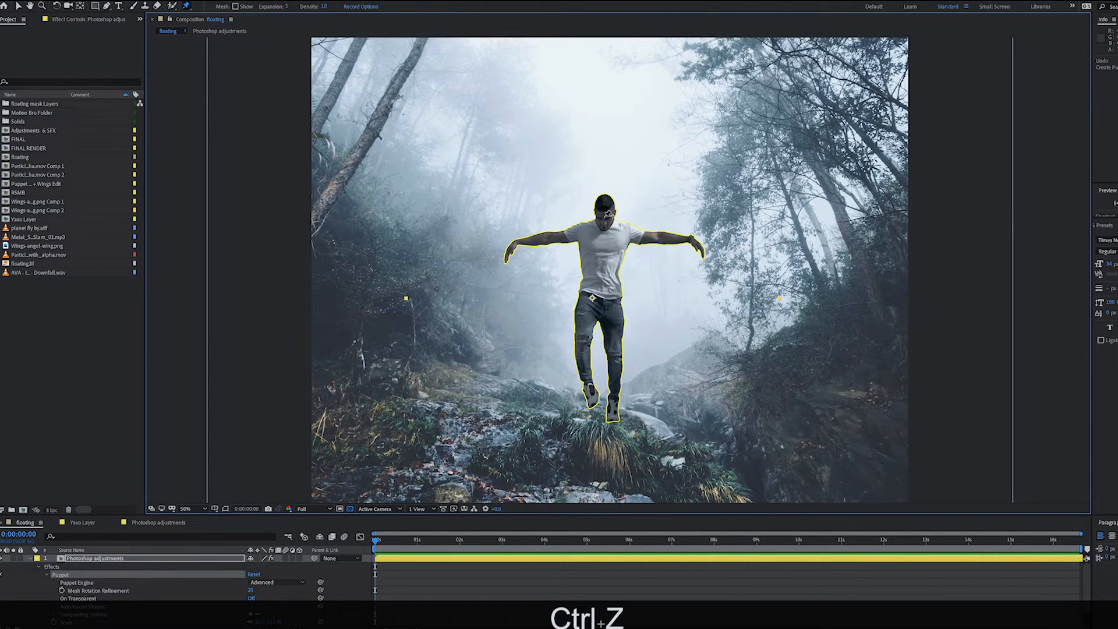
left_click(607, 214)
key("ctrl+z")
Place puppet pins on the man's head, upper chest, both shoulders, elbows, wrists and hands
left_click(605, 215)
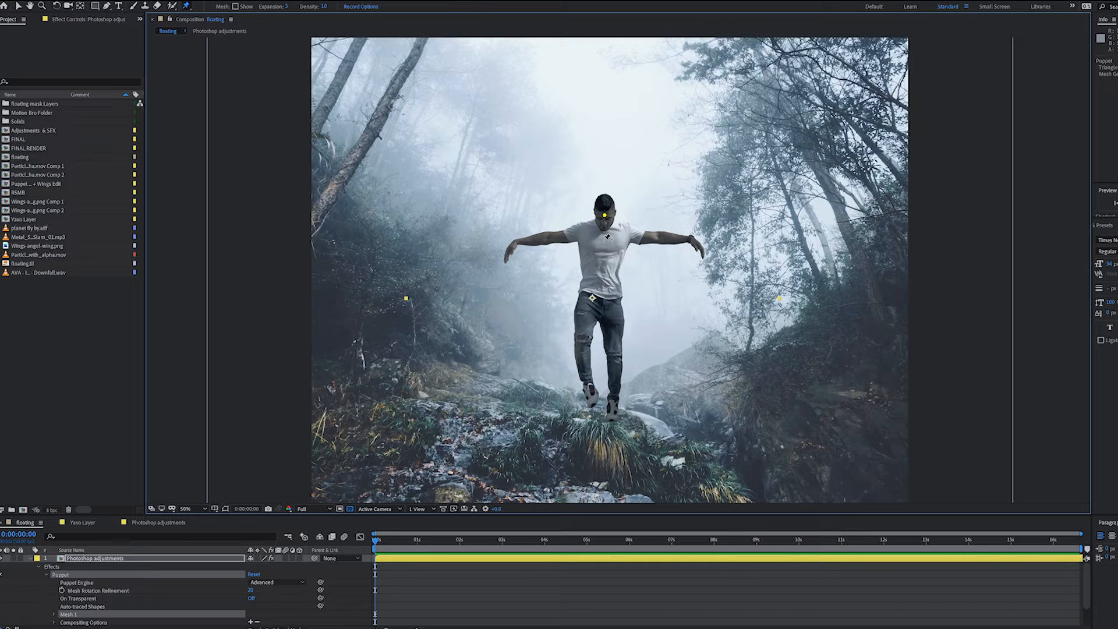
left_click(603, 240)
left_click(574, 232)
left_click(631, 232)
left_click(548, 237)
left_click(660, 236)
left_click(691, 238)
left_click(517, 241)
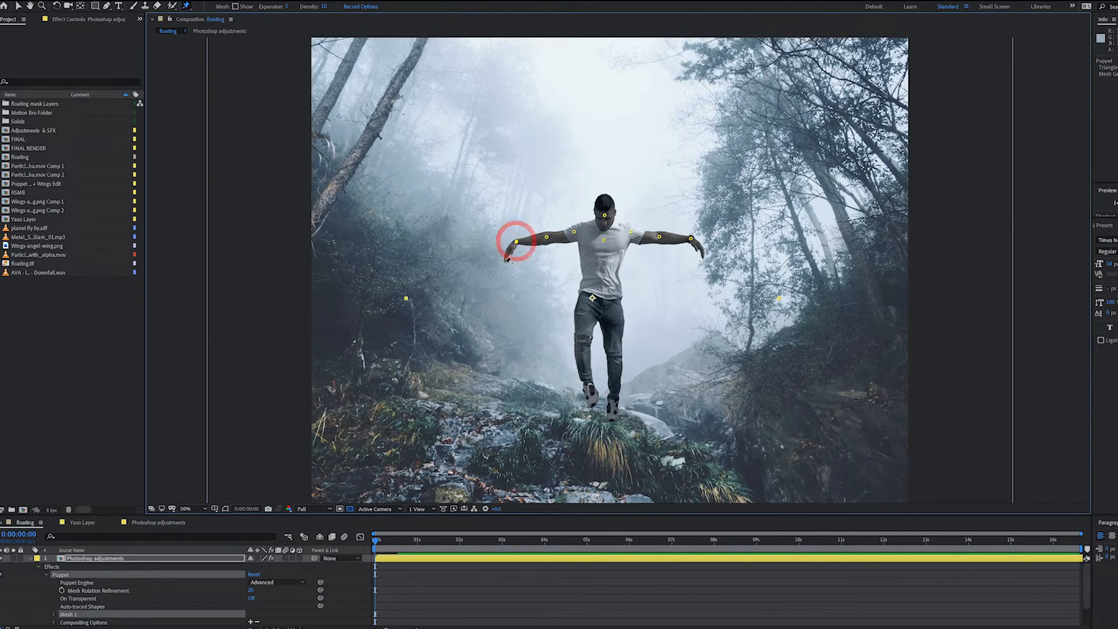
left_click(509, 251)
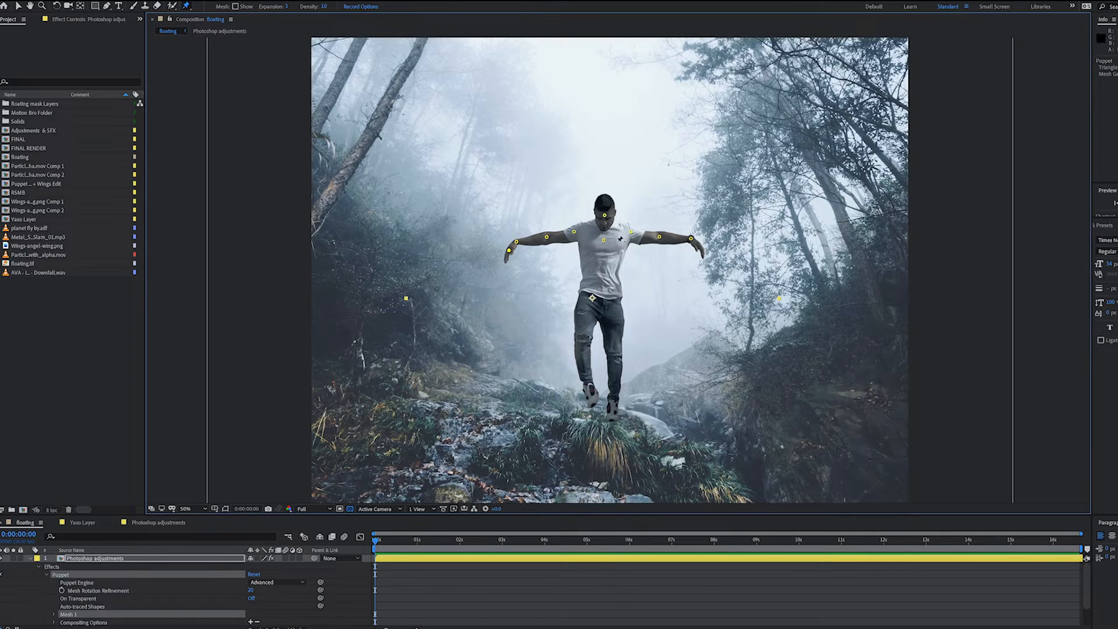
left_click(698, 247)
Add puppet pins at the man's waist, both knees and both feet
left_click(604, 289)
left_click(583, 339)
left_click(590, 387)
left_click(612, 403)
key("ctrl+z")
left_click(614, 403)
Show the puppet mesh temporarily and try moving the elbow pin and the head pin to test the deformation
left_click(121, 562)
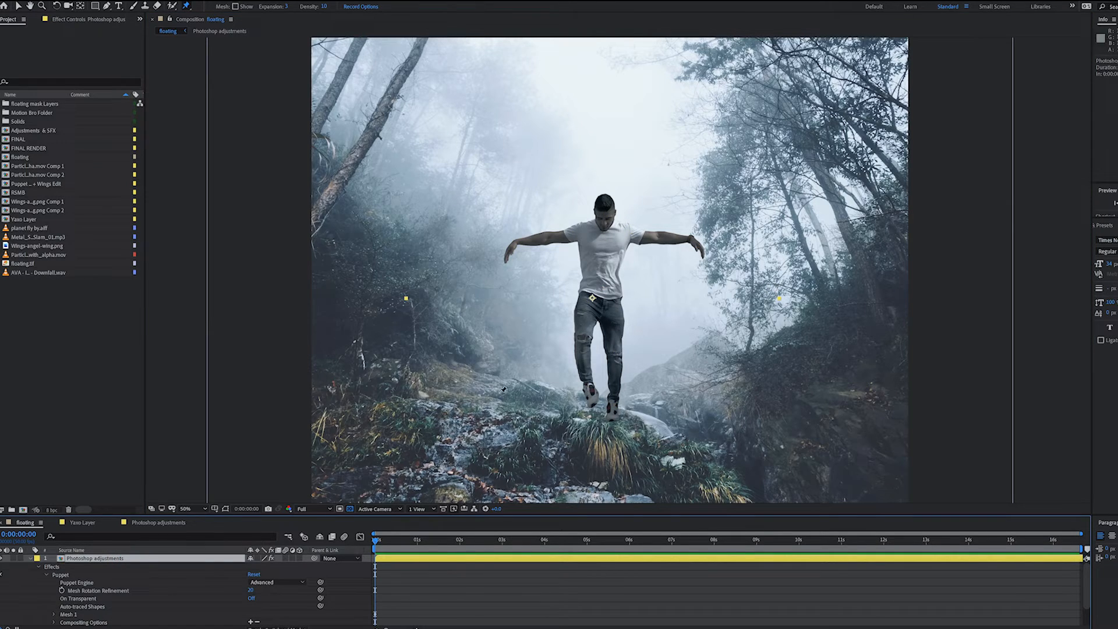
left_click(89, 584)
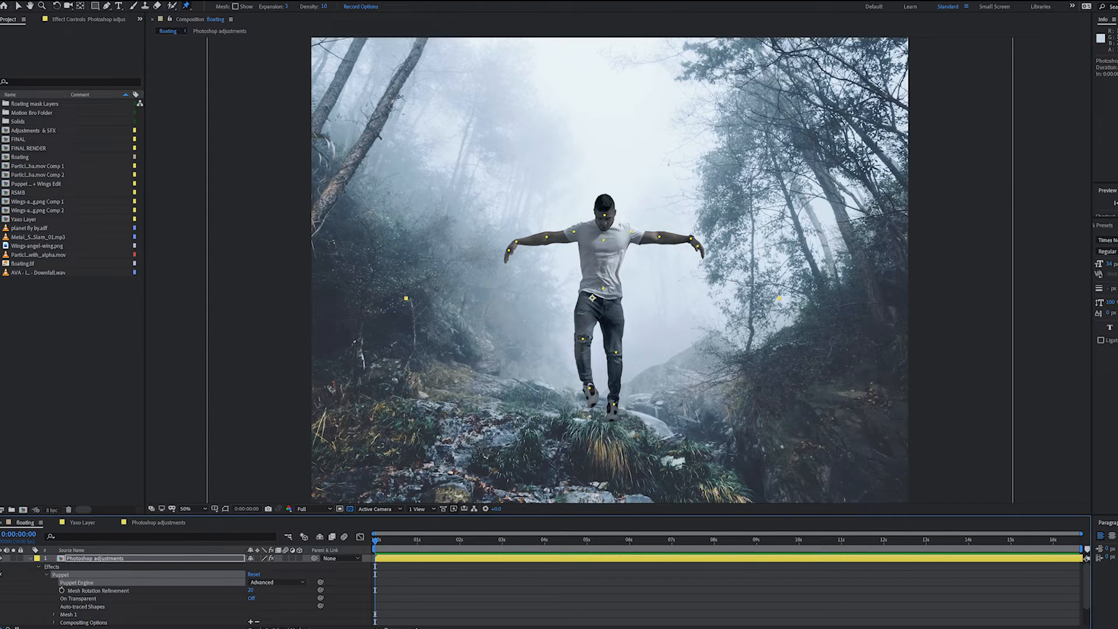
left_click(235, 7)
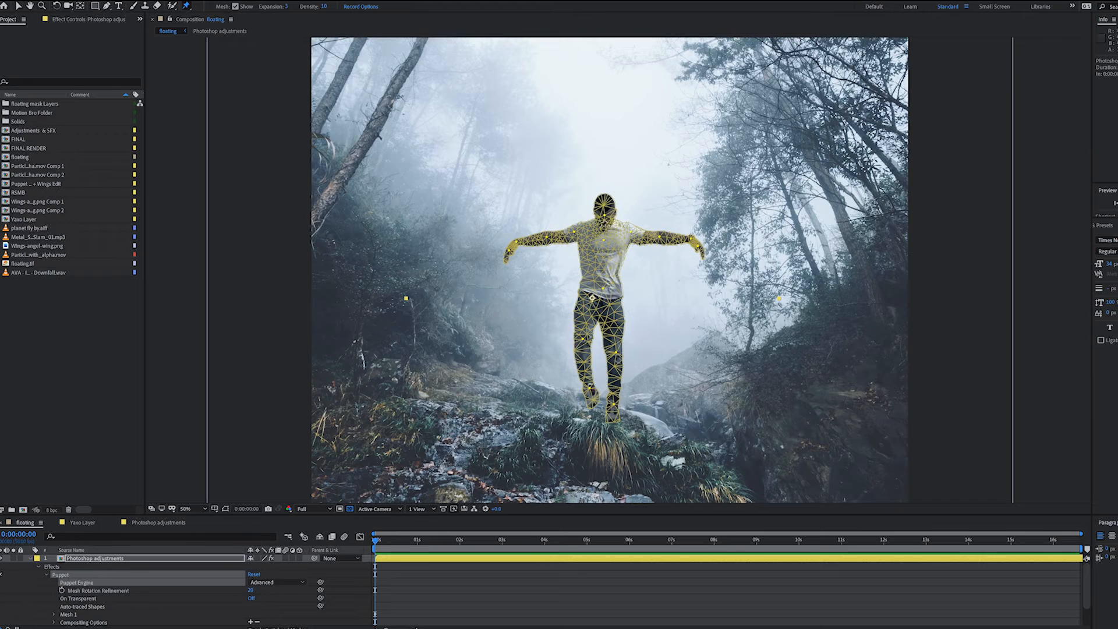
left_click(547, 241)
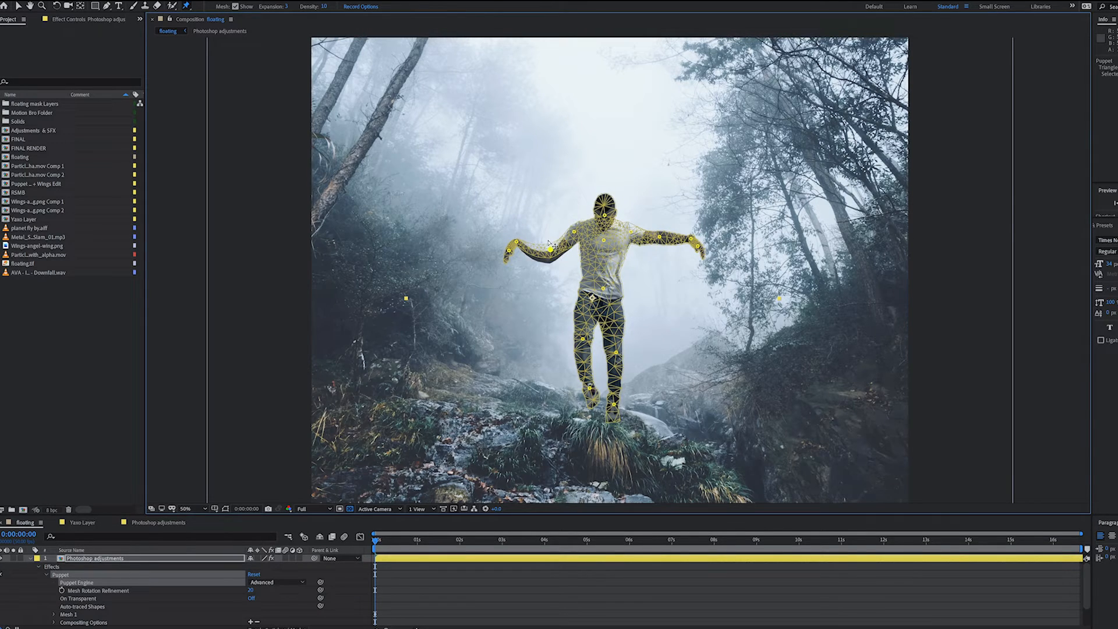
mouse_move(551, 247)
left_mouse_down()
mouse_move(550, 224)
mouse_move(555, 245)
left_mouse_up()
key("ctrl+z")
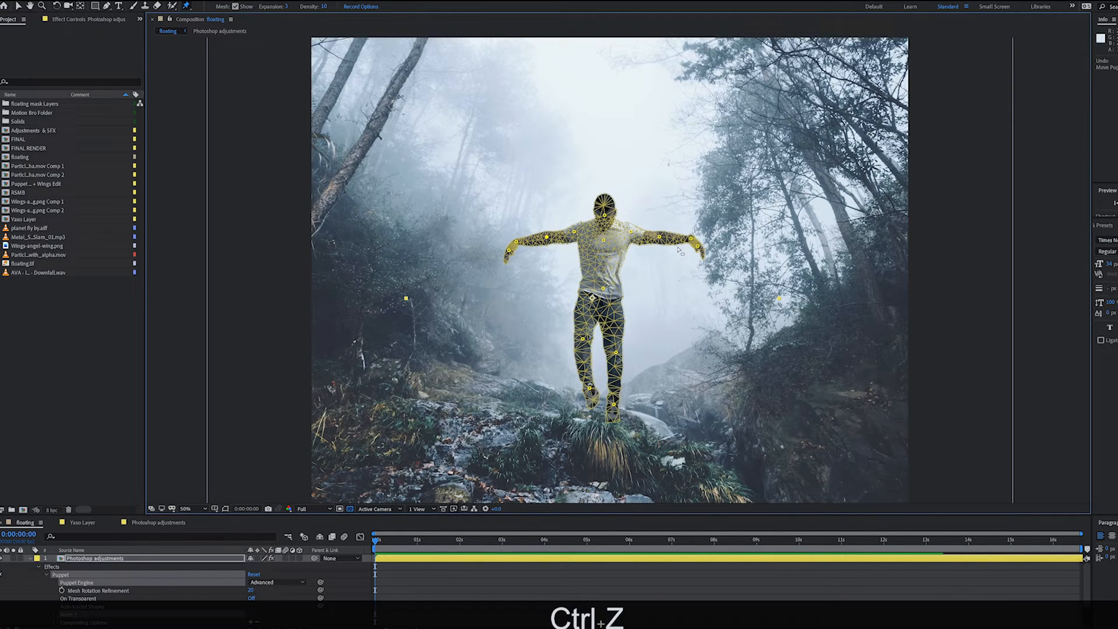
left_click_drag(605, 216, 605, 191)
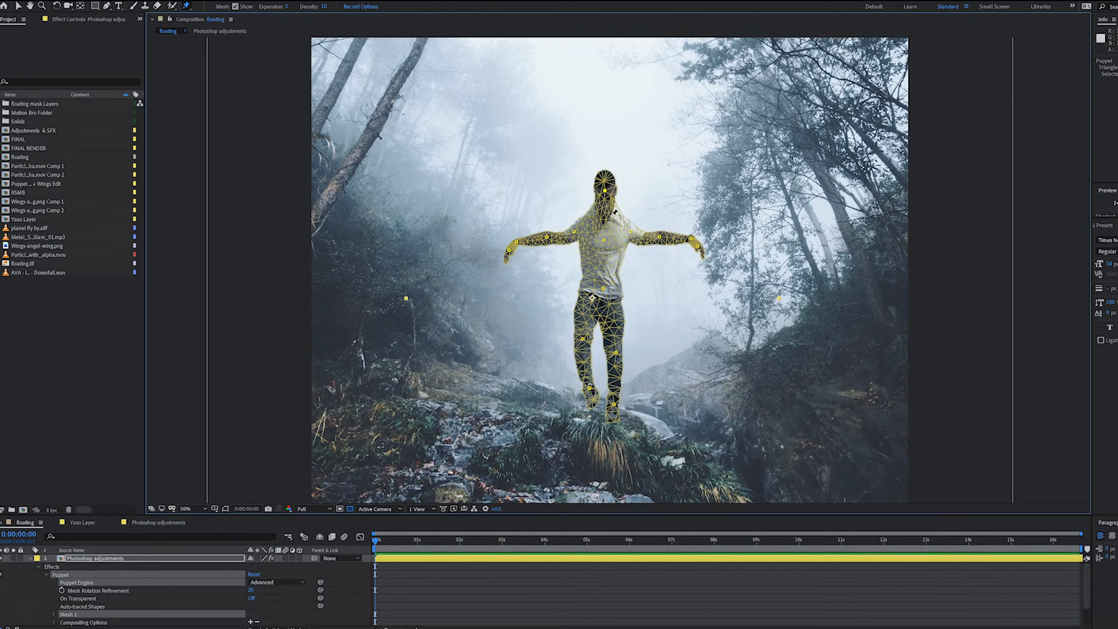
key("ctrl+z")
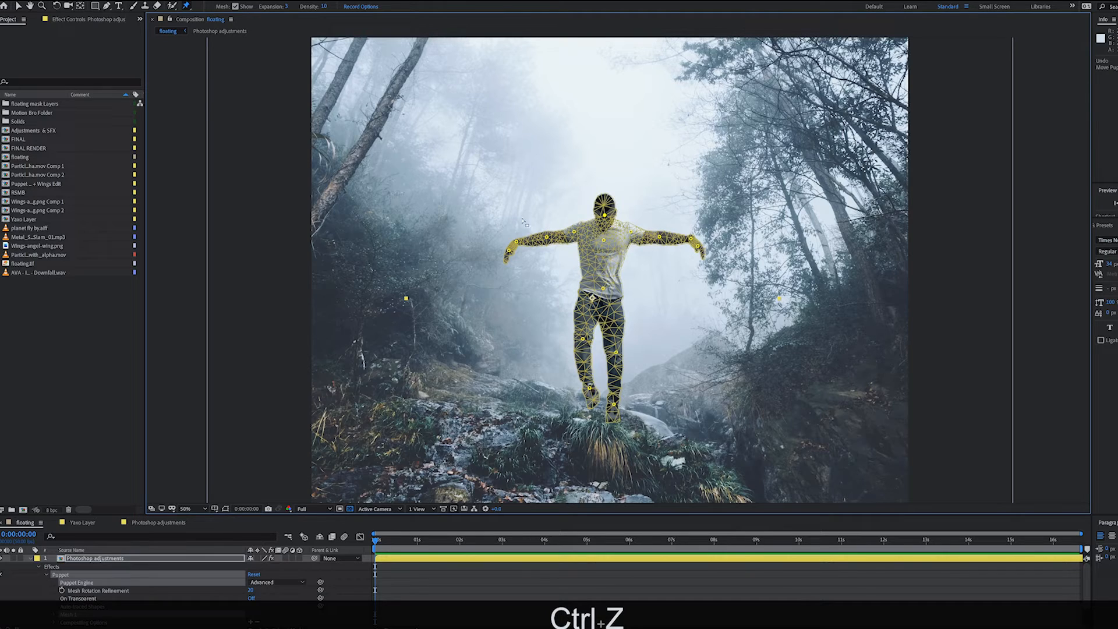
left_click(235, 6)
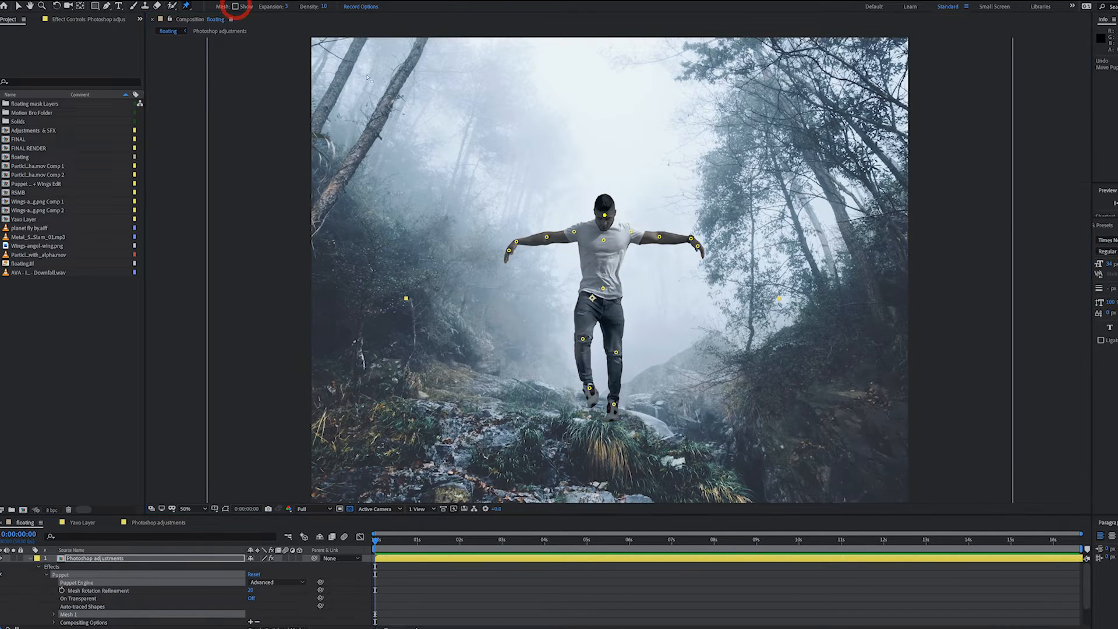
Examine the Puppet effect's properties and compositing options on the Photoshop adjustments layer
scroll(618, 308, "up", 2)
scroll(619, 308, "down", 2)
key("space")
left_click_drag(655, 316, 636, 305)
left_click(171, 560)
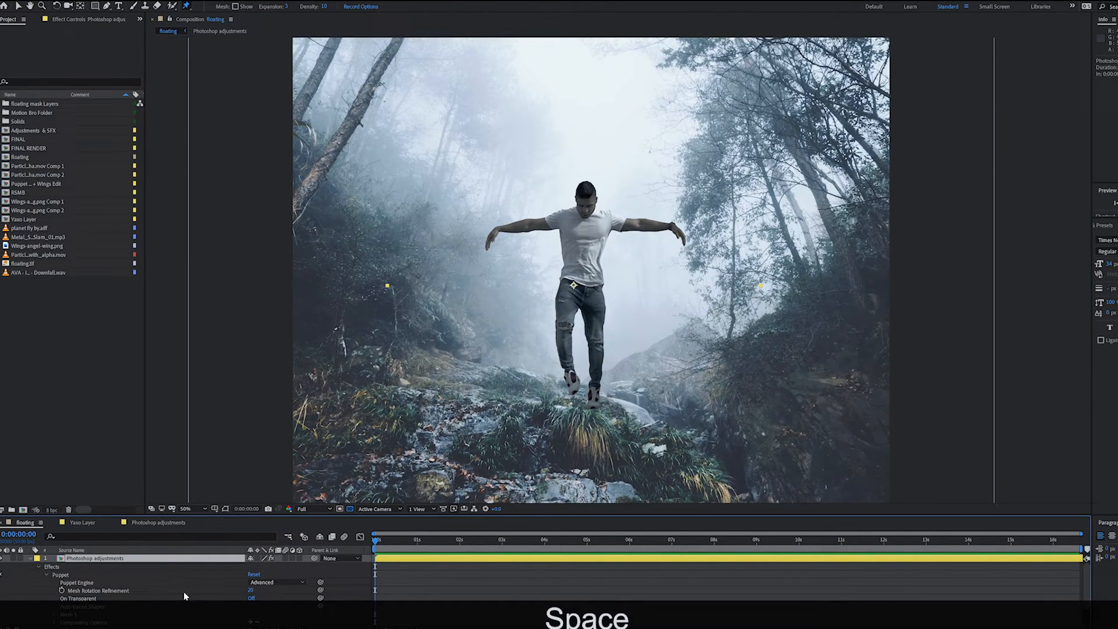
left_click(143, 582)
scroll(160, 584, "down", 2)
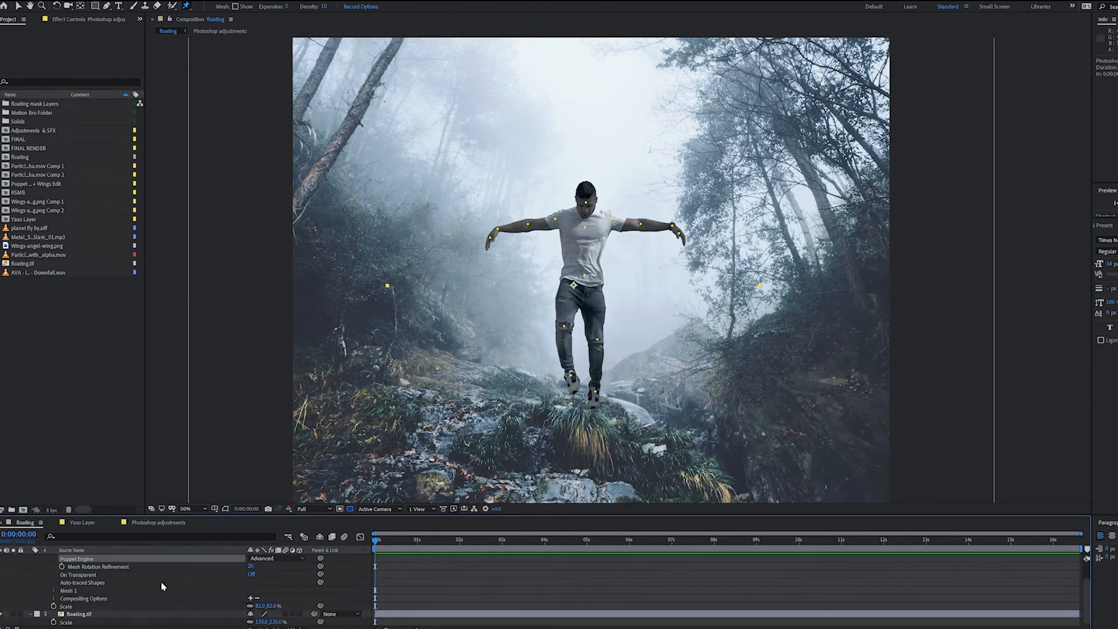
left_click(53, 599)
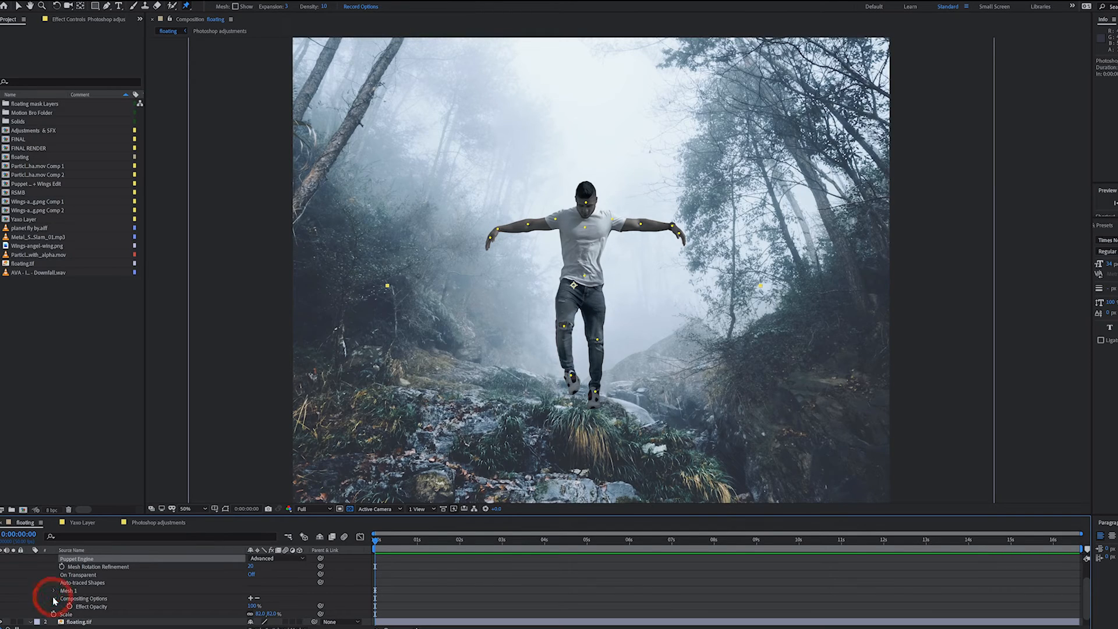
left_click(53, 599)
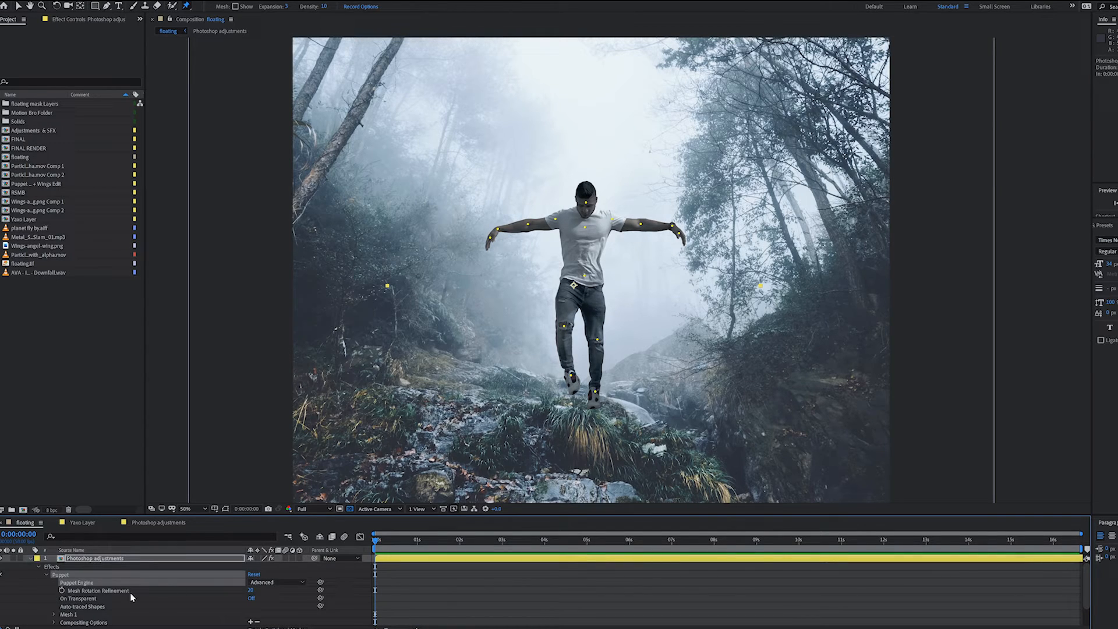
scroll(140, 600, "down", 2)
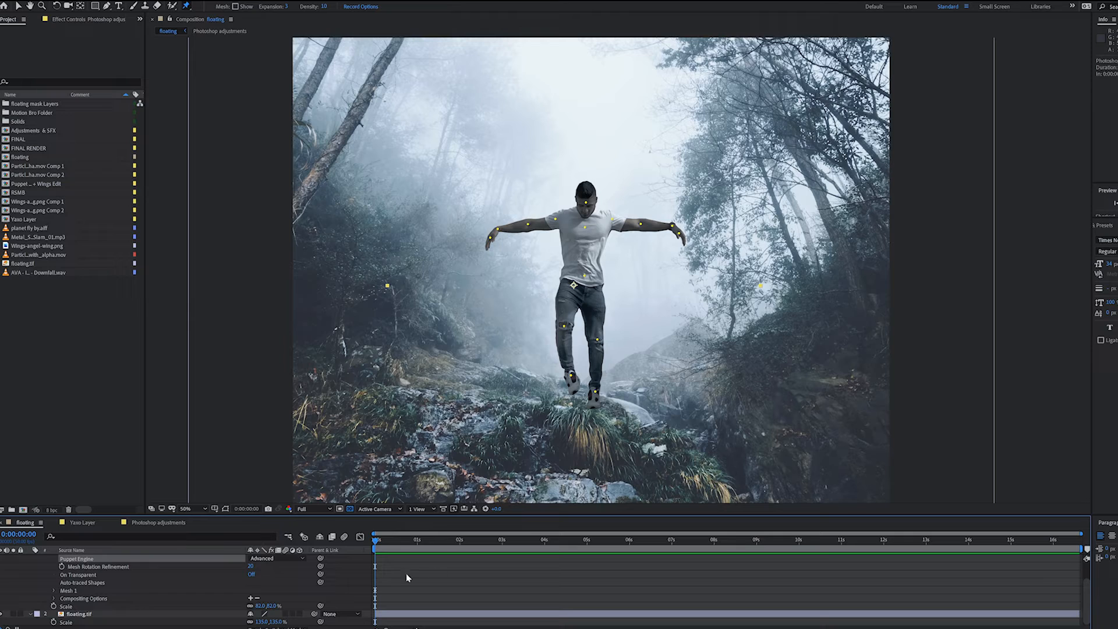
scroll(76, 592, "up", 2)
left_click(47, 578)
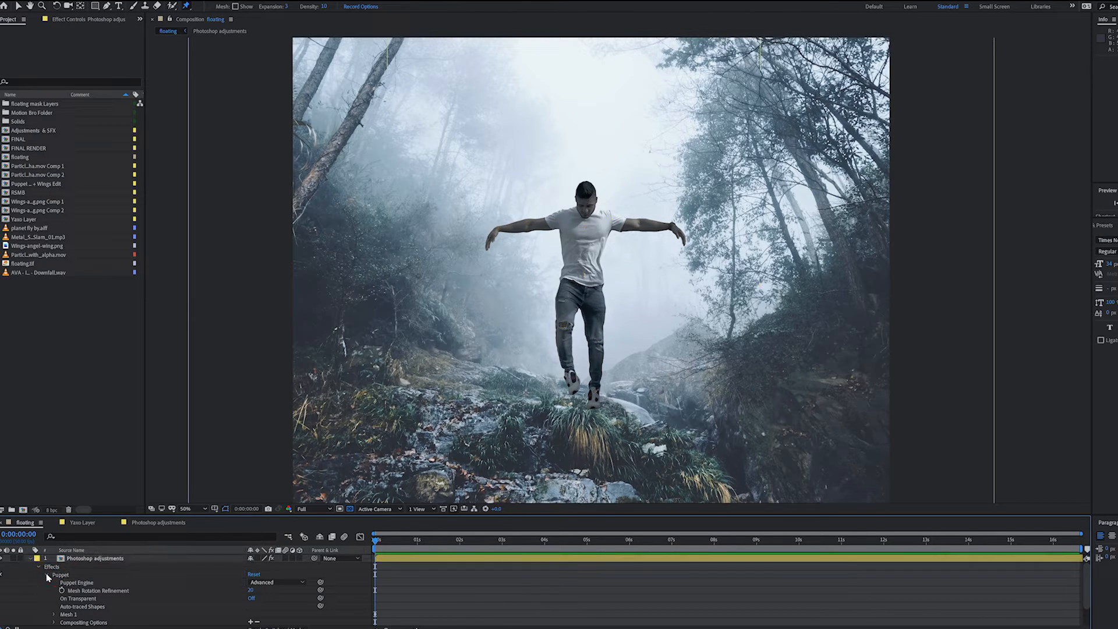
left_click(46, 575)
left_click(46, 575)
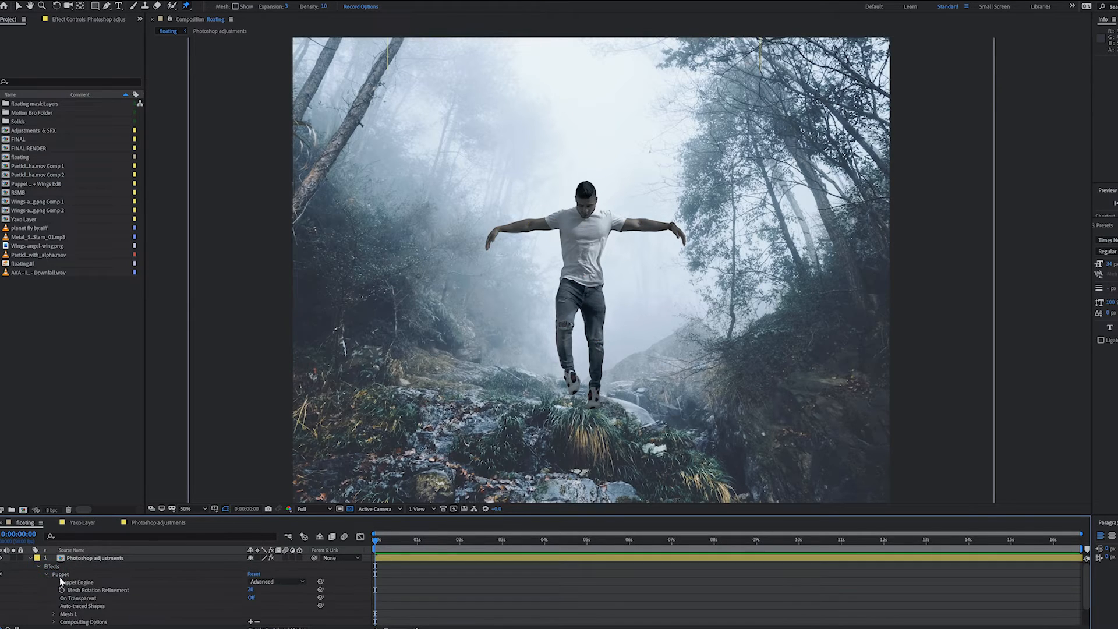
Move the current time to 0:00:00:14 with the Puppet effect selected so its pins are ready for posing
left_click_drag(376, 543, 382, 542)
left_click(388, 555)
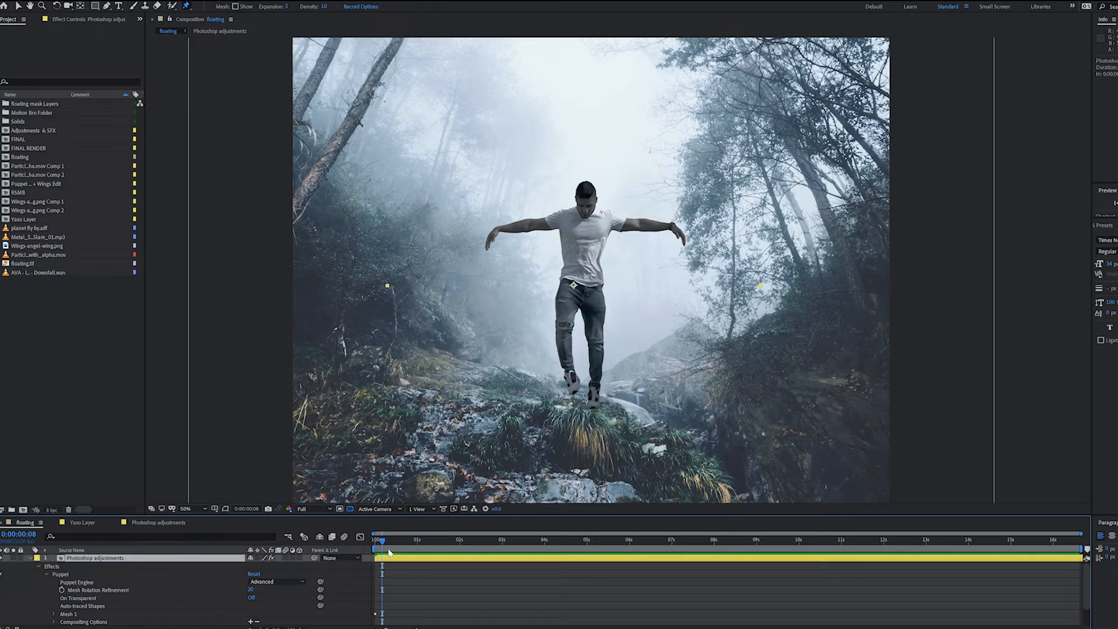
left_click(97, 575)
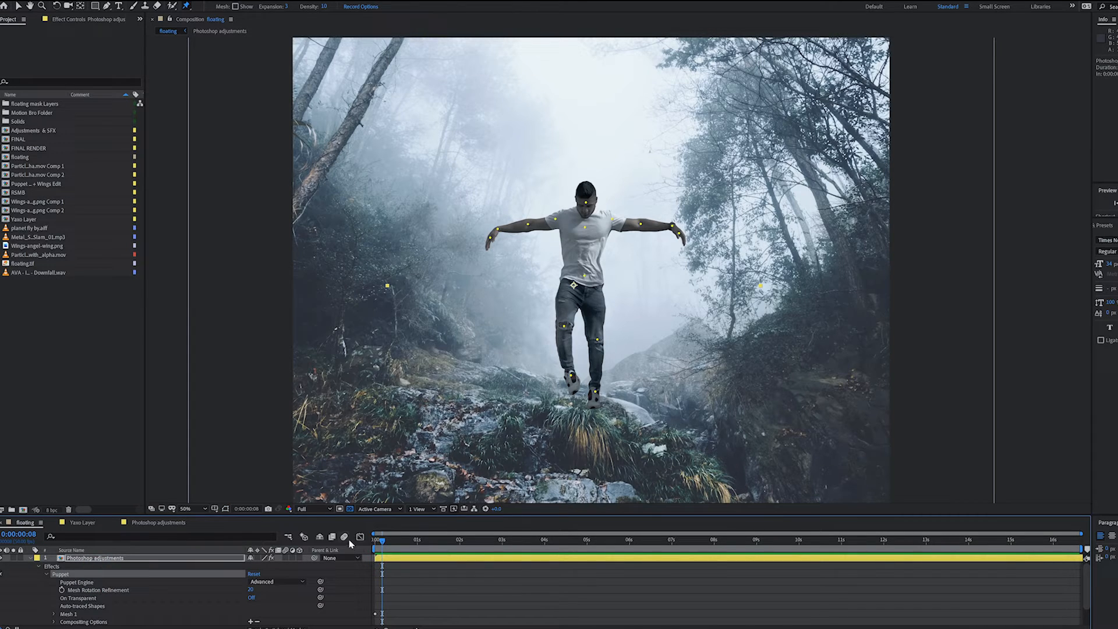
left_click_drag(385, 542, 387, 542)
left_click(381, 542)
left_click_drag(381, 543, 388, 545)
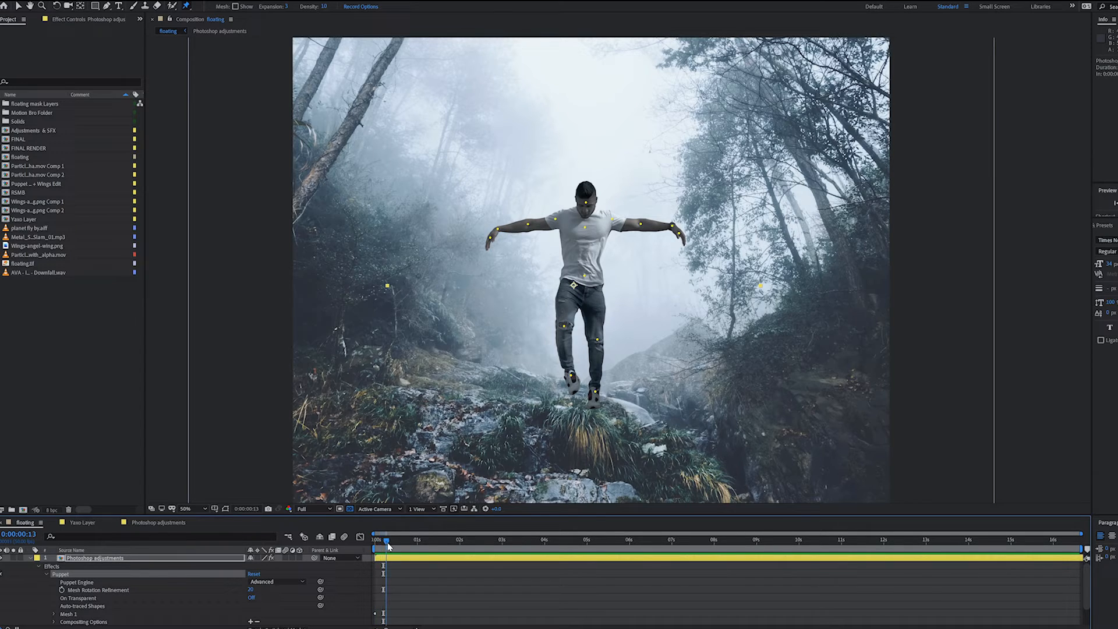
left_click(53, 615)
scroll(80, 601, "down", 1)
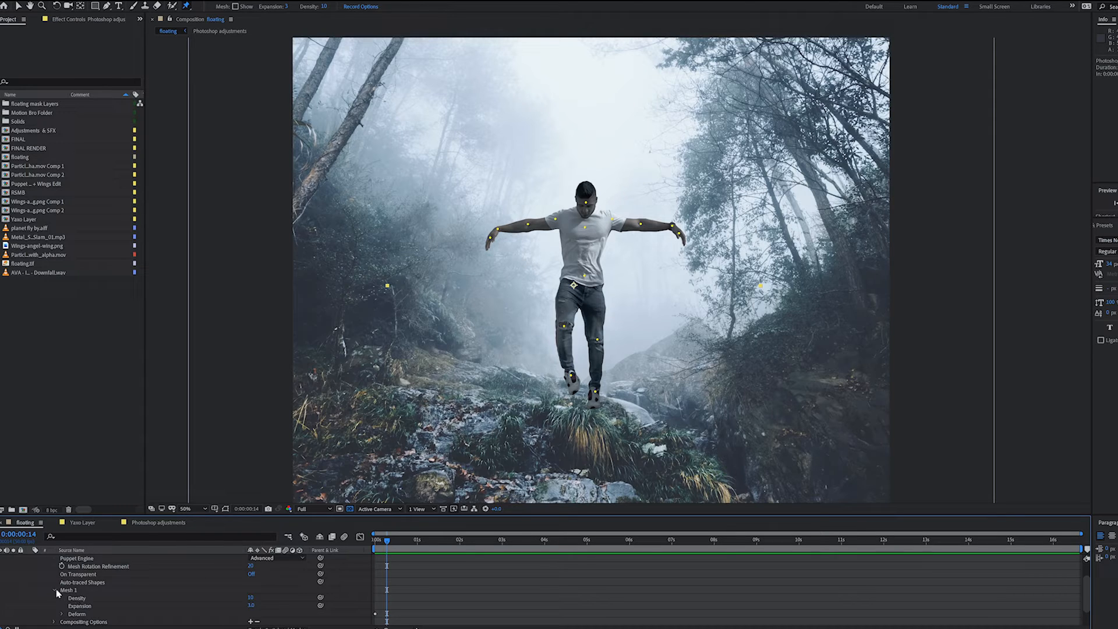
left_click(55, 590)
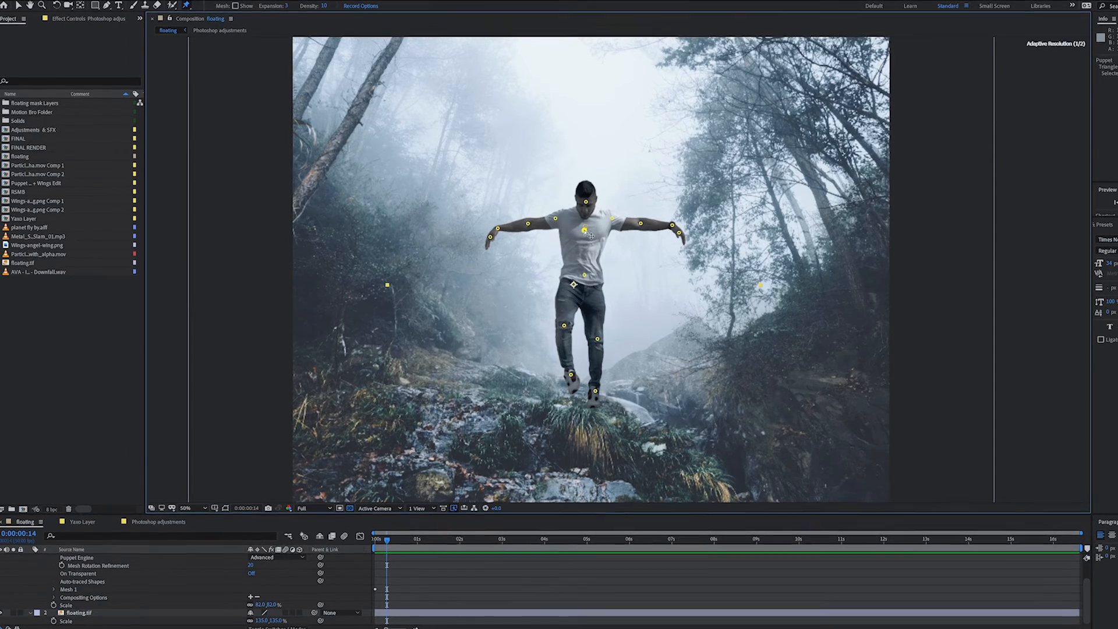
Try shifting the chest pin at 0:00:00:14, preview the resulting movement and undo the shift
left_click(575, 232)
left_click_drag(387, 539, 376, 542)
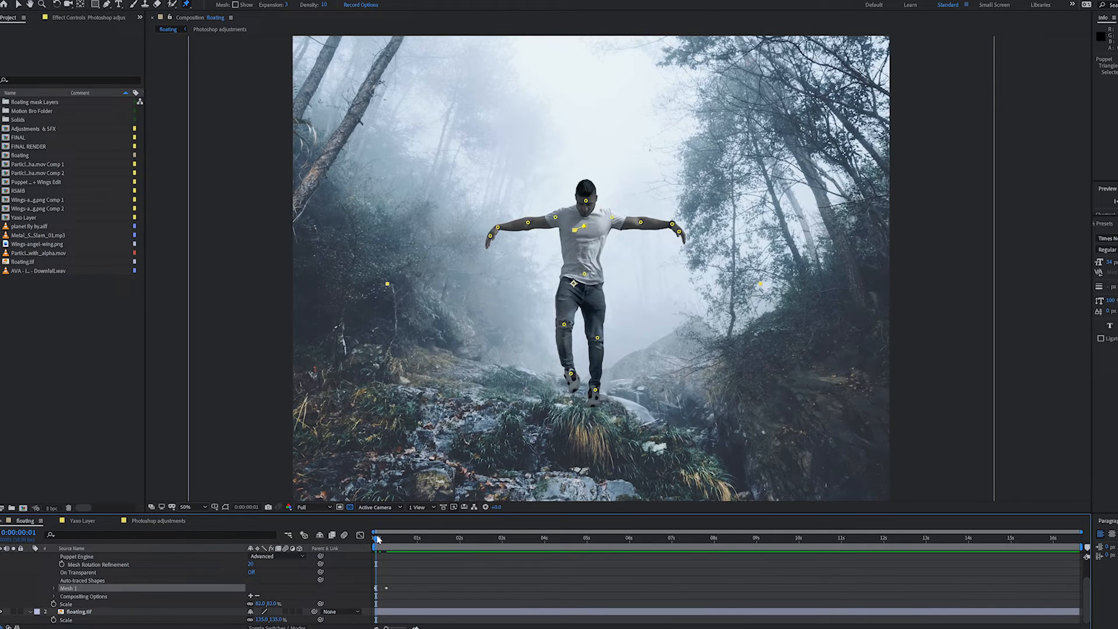
key("space")
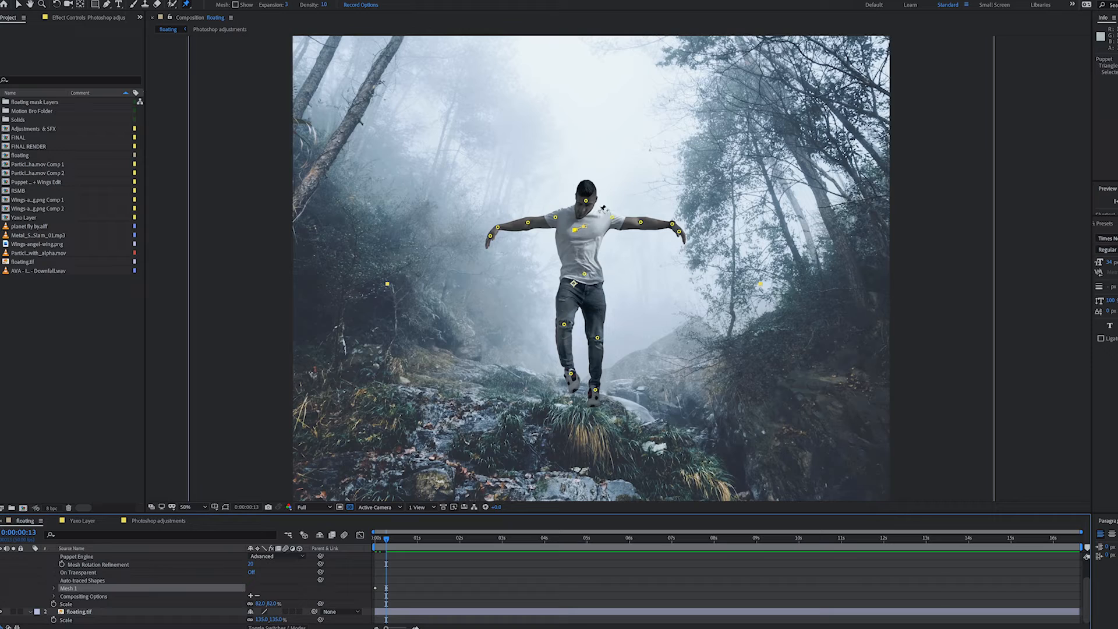
key("ctrl+z")
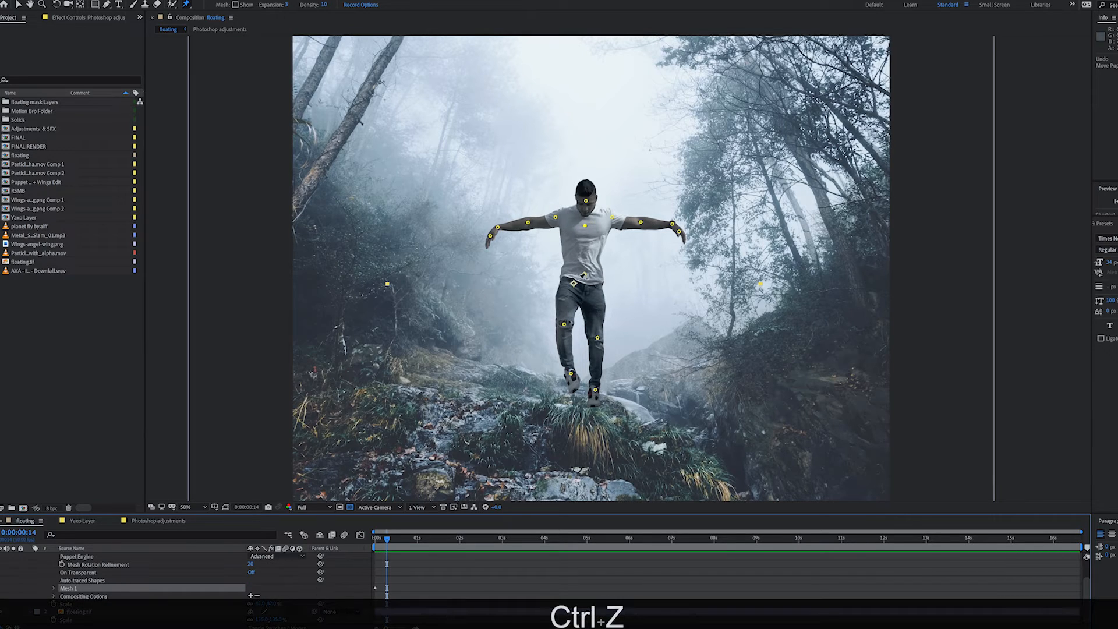
Reposition the knee, foot and waist pins at 0:00:00:10 so the man's legs straighten and stand closer together
left_click(374, 541)
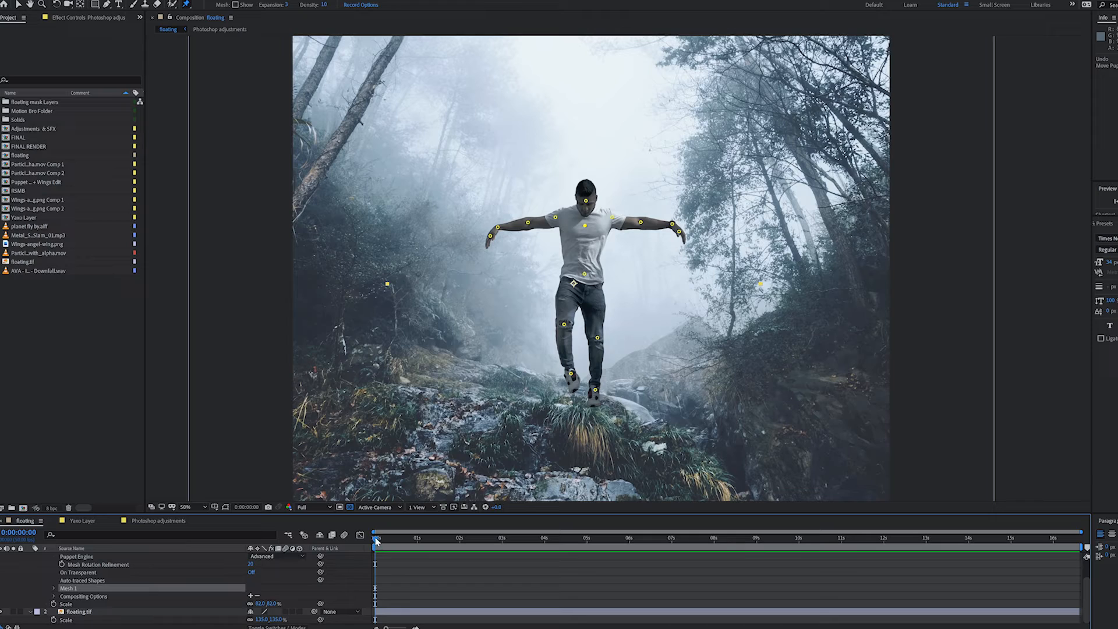
left_click_drag(380, 543, 384, 545)
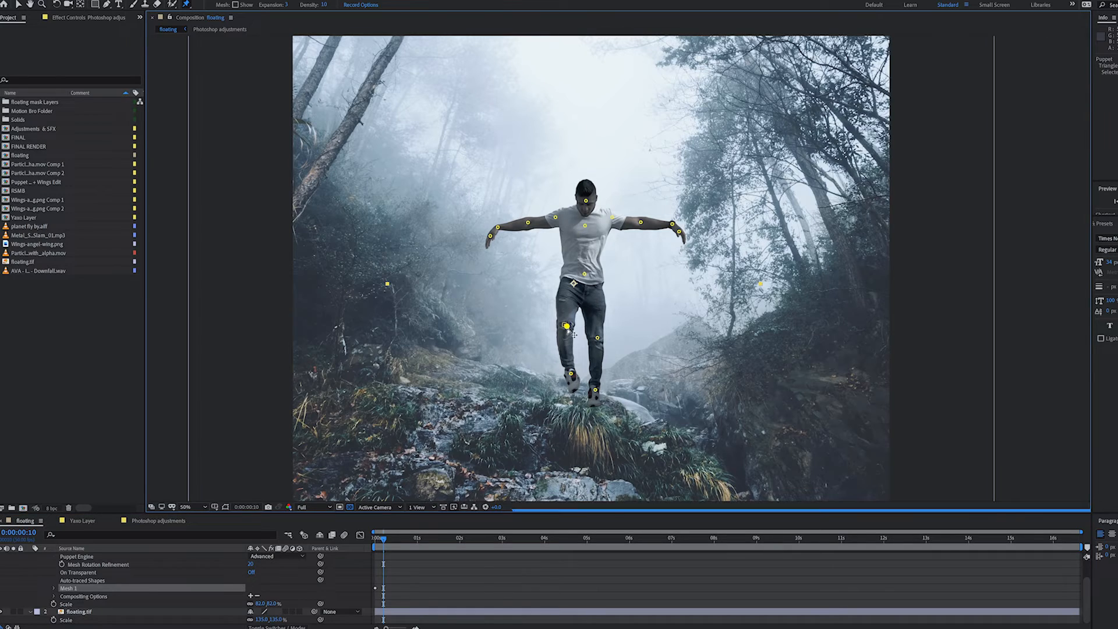
left_click_drag(564, 325, 567, 327)
left_click_drag(571, 373, 593, 390)
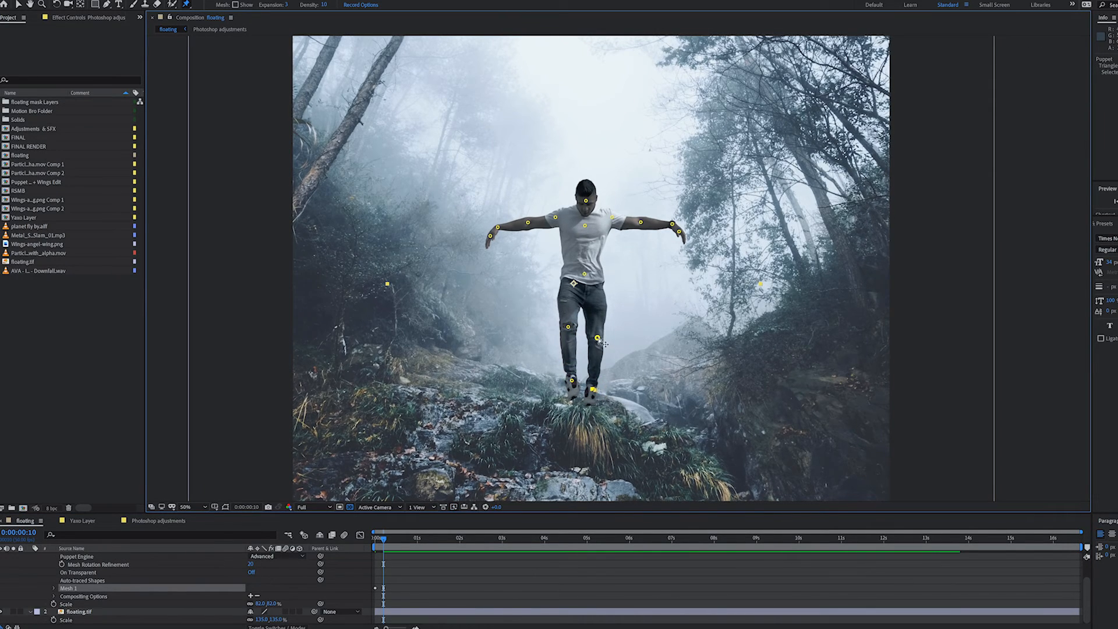
left_click_drag(598, 338, 569, 330)
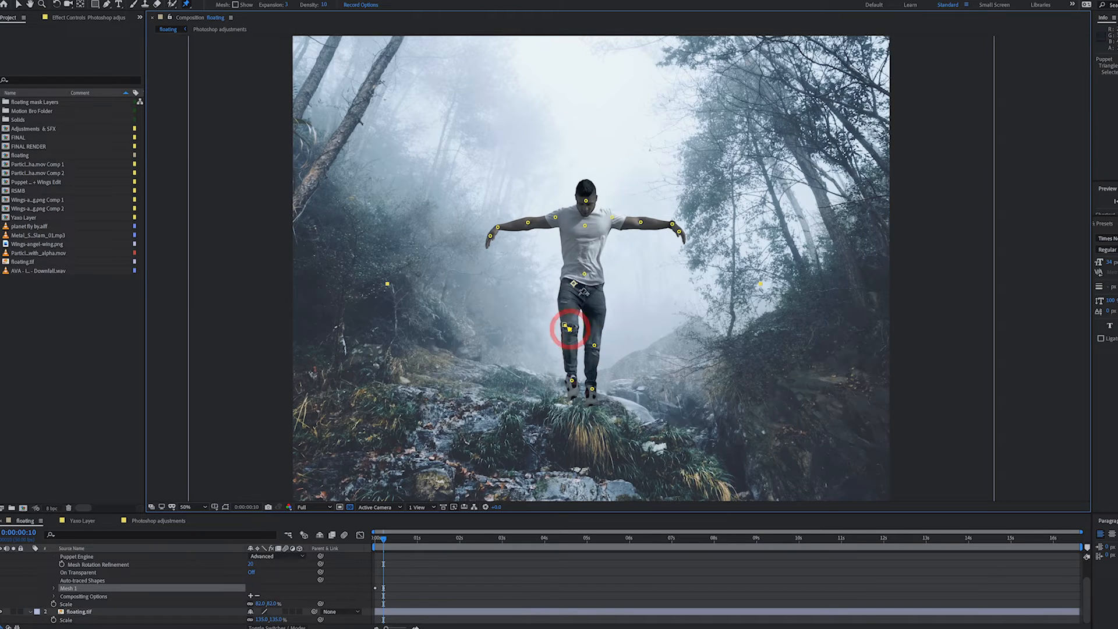
left_click_drag(585, 274, 585, 281)
Lower the chest, head and both arms with their puppet pins at 0:00:00:10, bringing both hands slightly down
left_click(586, 227)
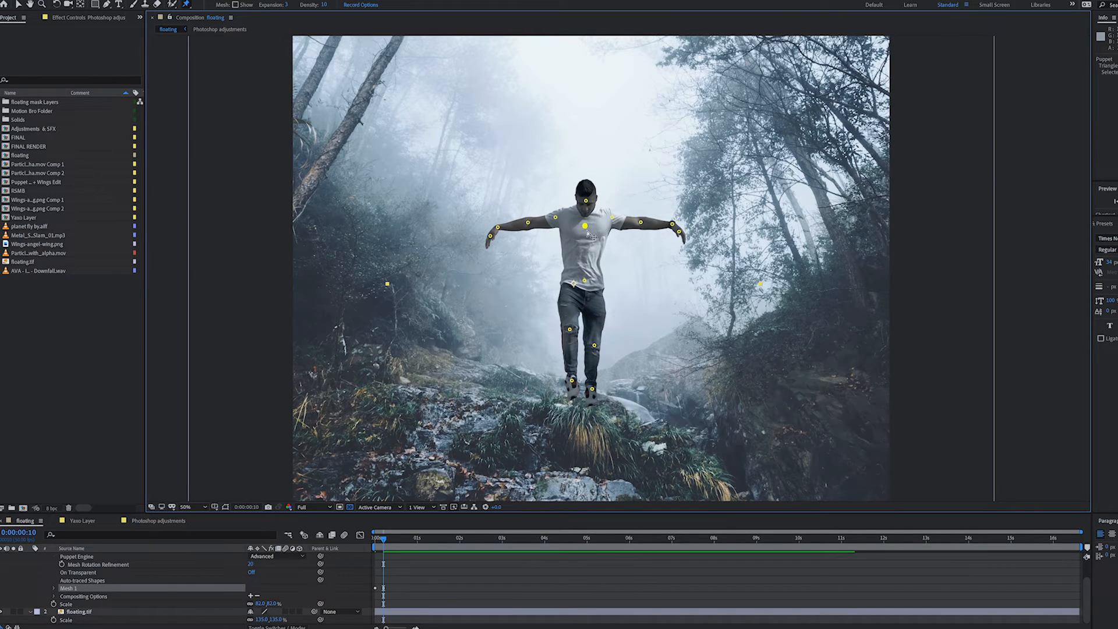
left_click_drag(587, 230, 670, 252)
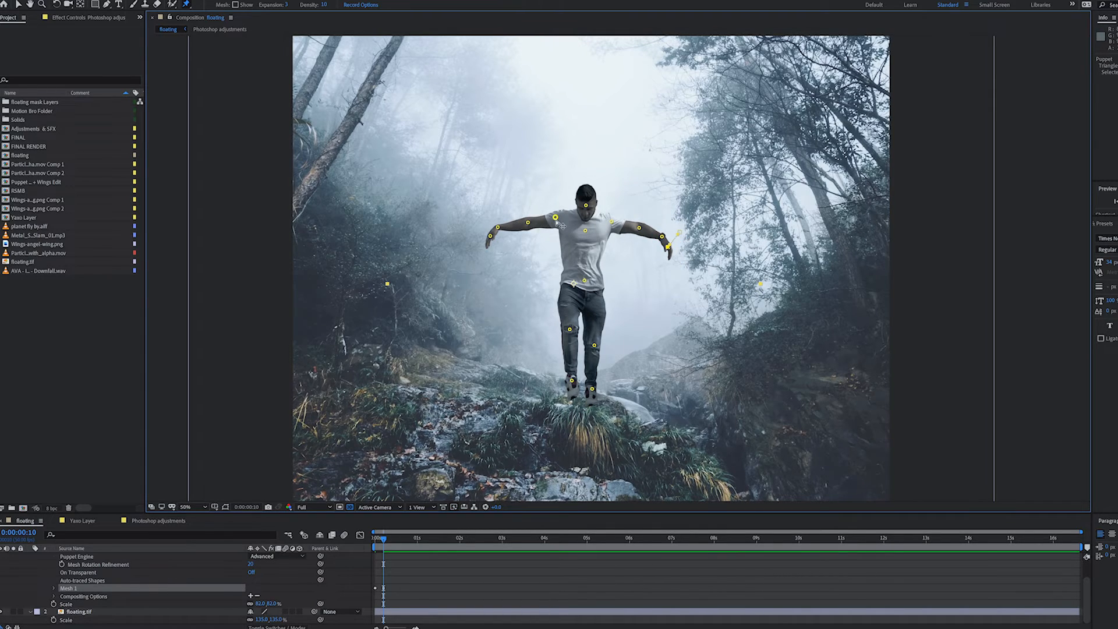
left_click_drag(529, 223, 497, 250)
mouse_move(384, 539)
left_mouse_down()
mouse_move(365, 543)
mouse_move(384, 541)
left_mouse_up()
key("u")
key("u")
left_click_drag(662, 235, 666, 252)
left_click_drag(504, 234, 509, 240)
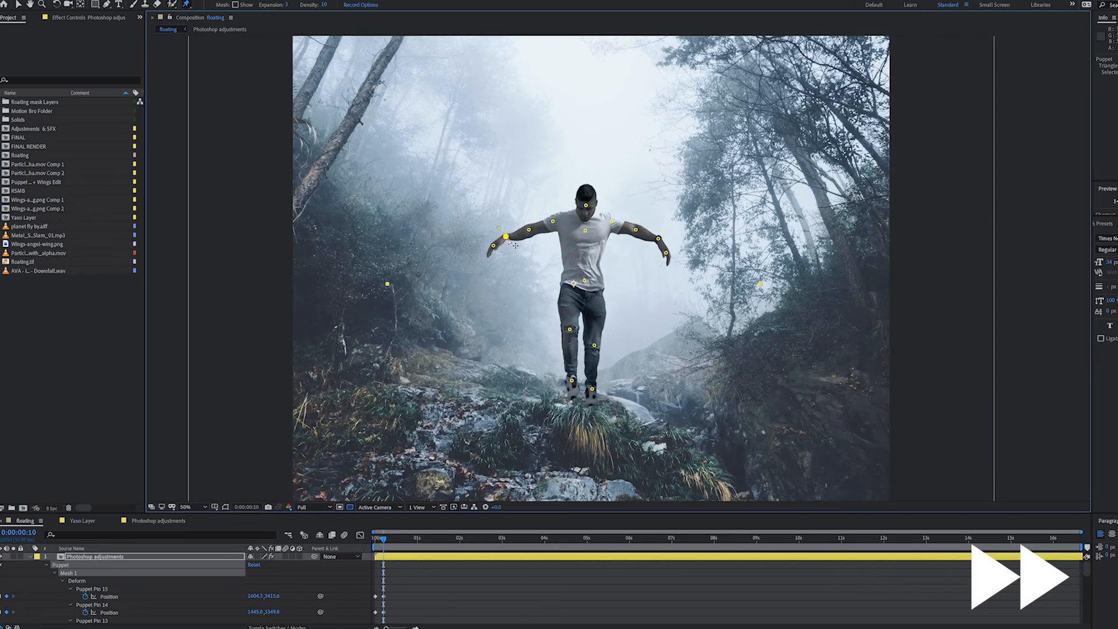
Refine the 0:00:00:10 pose by pulling an elbow and the opposite hand lower and nudging the head and waist pins down
key("v")
left_click(77, 580)
left_click(92, 589)
mouse_move(384, 540)
left_mouse_down()
mouse_move(382, 553)
mouse_move(406, 542)
mouse_move(383, 540)
left_mouse_up()
scroll(220, 601, "down", 3)
scroll(220, 602, "up", 2)
left_click_drag(529, 224, 531, 233)
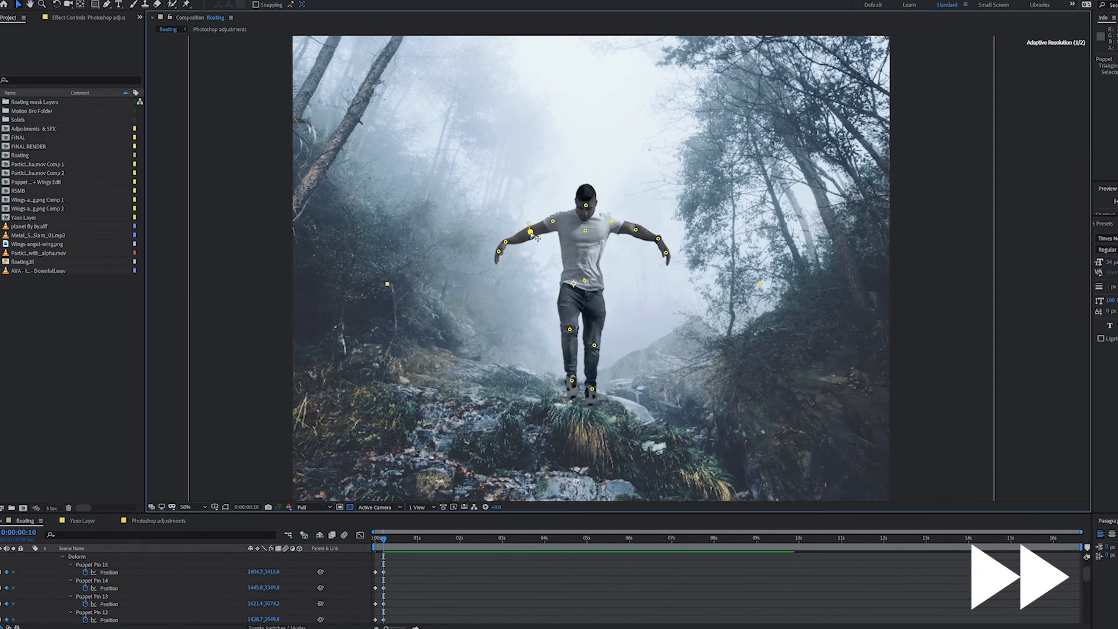
left_click_drag(666, 252, 657, 256)
left_click_drag(586, 205, 586, 208)
left_click_drag(584, 280, 585, 283)
Finish the crouched pose at 0:00:00:10 by adjusting the shoulder, elbow and wrist pins, dropping the head and chest, and drawing the hands inward
left_click(570, 329)
left_click_drag(383, 540, 383, 542)
left_click_drag(503, 262, 504, 264)
left_click(553, 222)
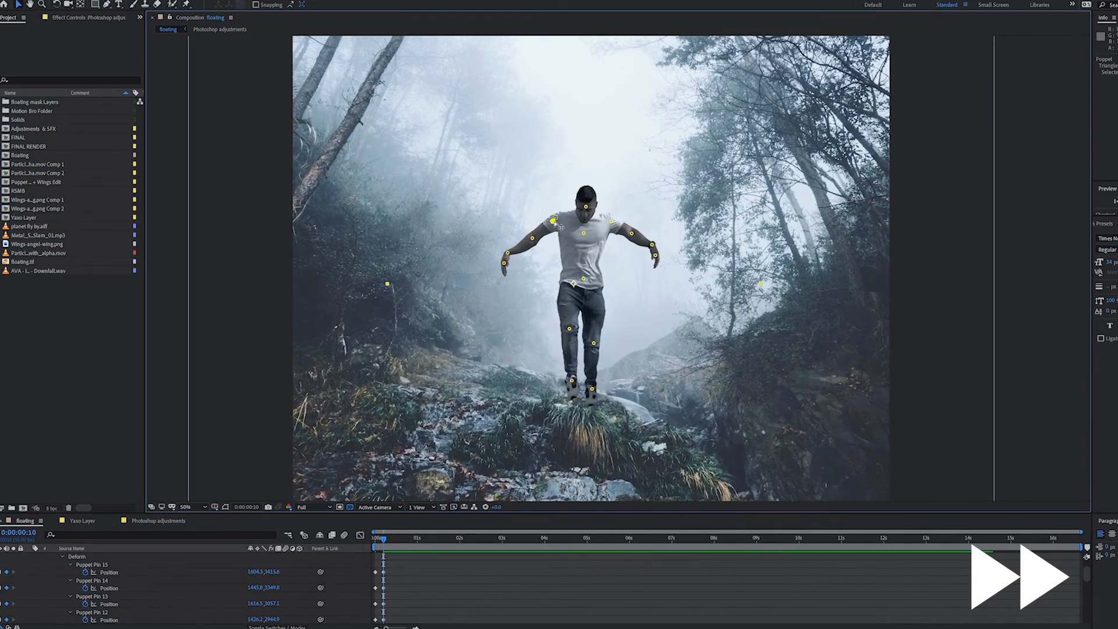
left_click(508, 253)
left_click(653, 245)
left_click_drag(632, 233, 632, 235)
left_click_drag(383, 542, 384, 544)
left_click_drag(586, 208, 584, 242)
left_click_drag(611, 226, 649, 267)
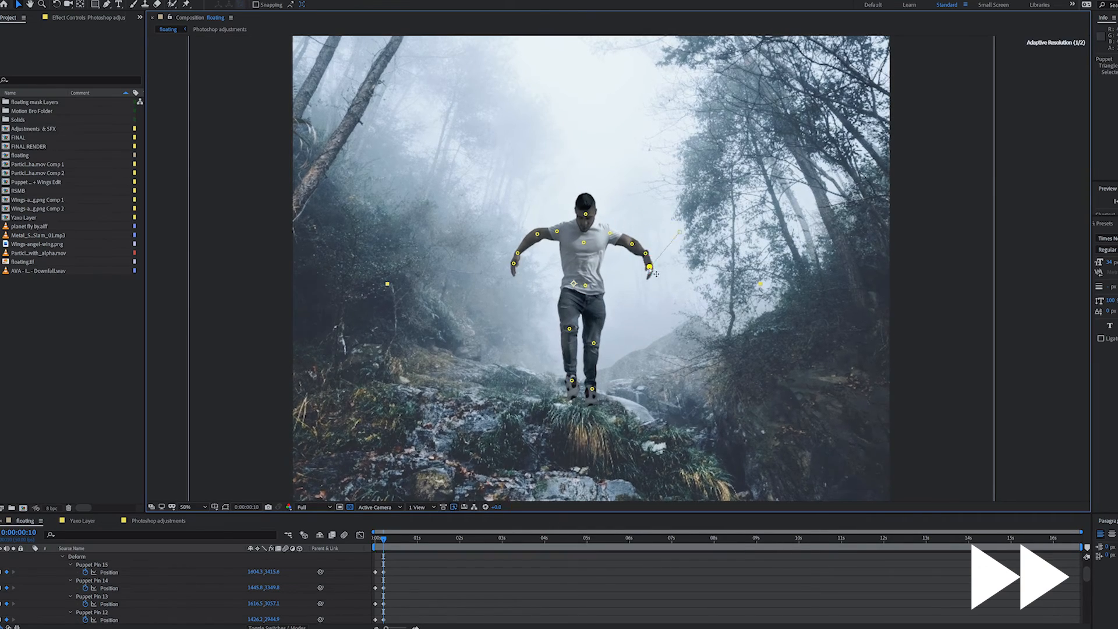
Preview the puppet movement from the starting pose at 0:00:00:00 into the crouch and past it
key("space")
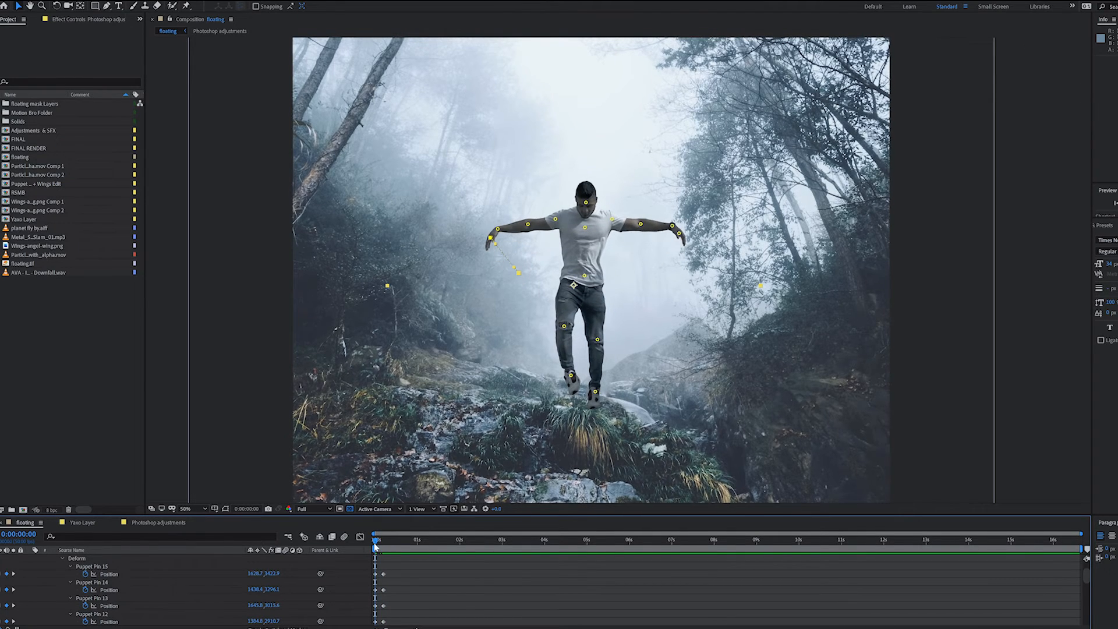
left_click_drag(376, 543, 385, 547)
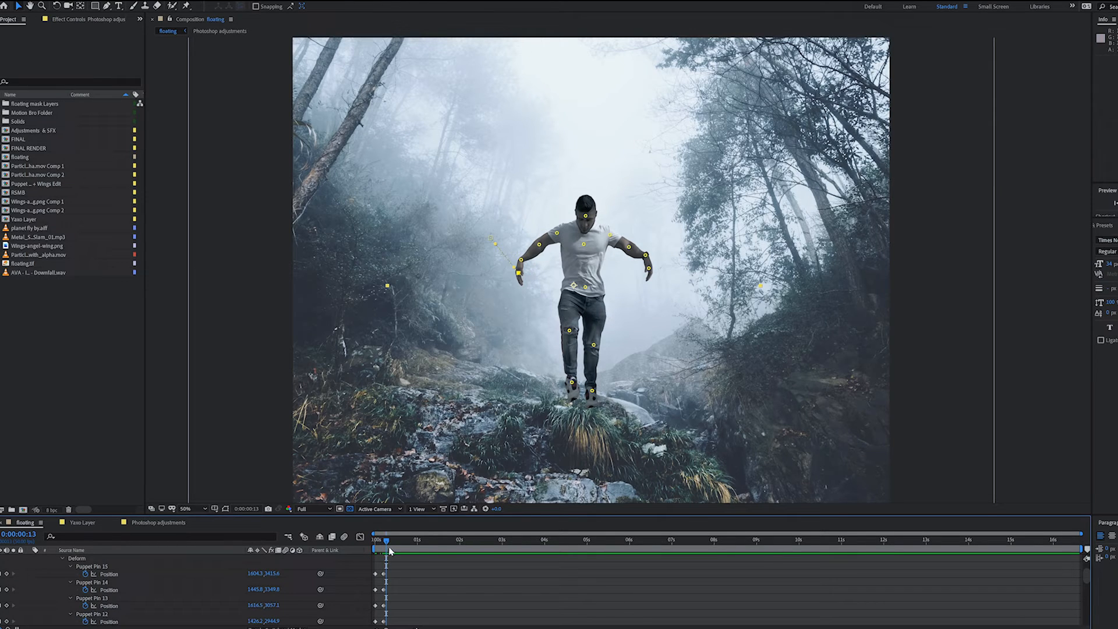
mouse_move(387, 543)
left_mouse_down()
mouse_move(369, 556)
mouse_move(389, 544)
left_mouse_up()
left_click_drag(385, 544, 407, 553)
Set a Position keyframe for the Photoshop adjustments layer at 0:00:00:00
scroll(291, 588, "up", 3)
left_click(99, 563)
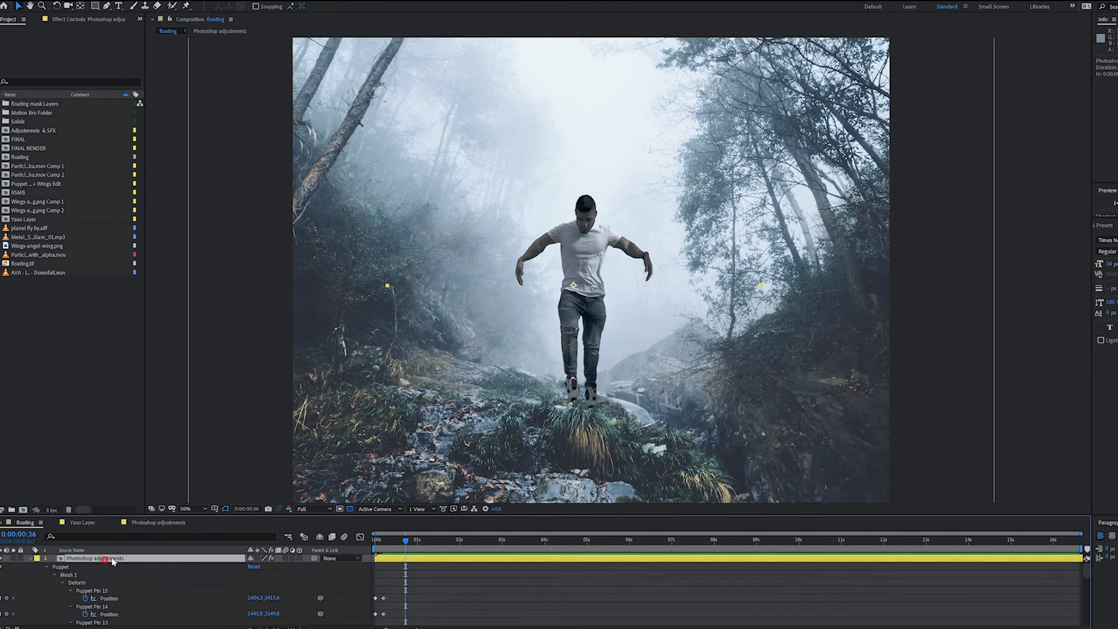
left_click(375, 541)
key("p")
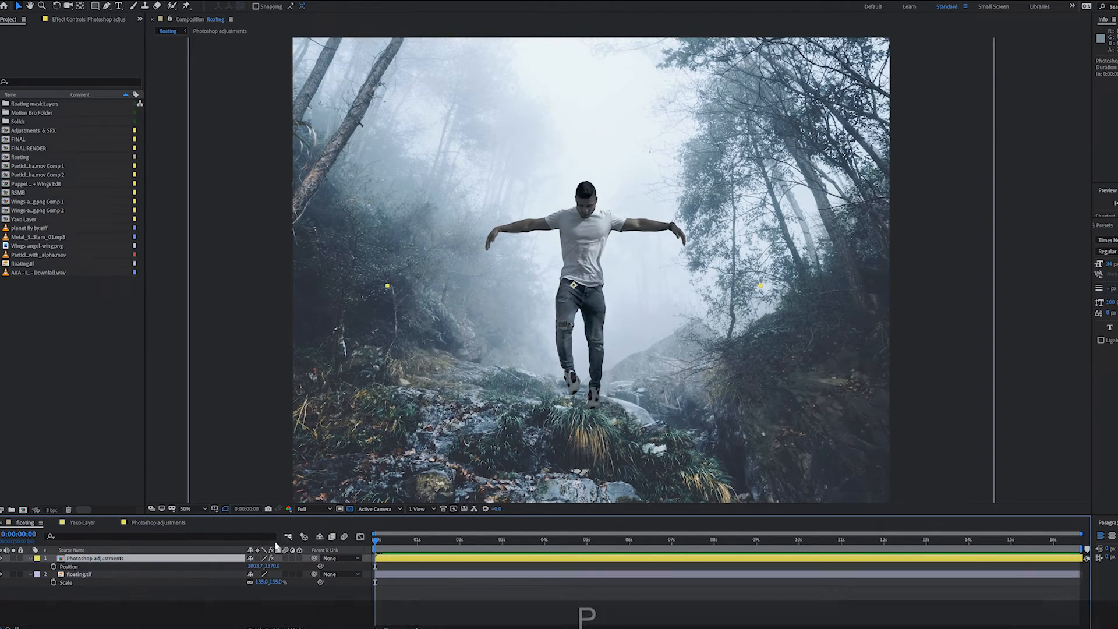
left_click(54, 566)
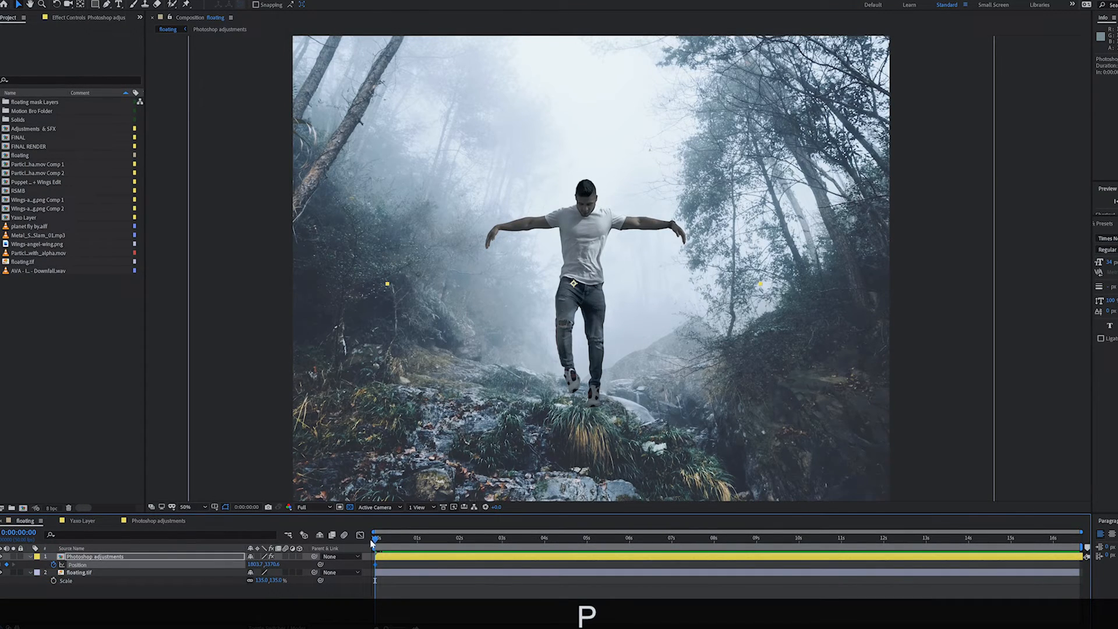
Hold the layer's position with a keyframe at 0:00:00:12, then raise the man straight up off the rocks at 0:00:00:38
mouse_move(375, 541)
left_mouse_down()
mouse_move(394, 545)
mouse_move(382, 545)
left_mouse_up()
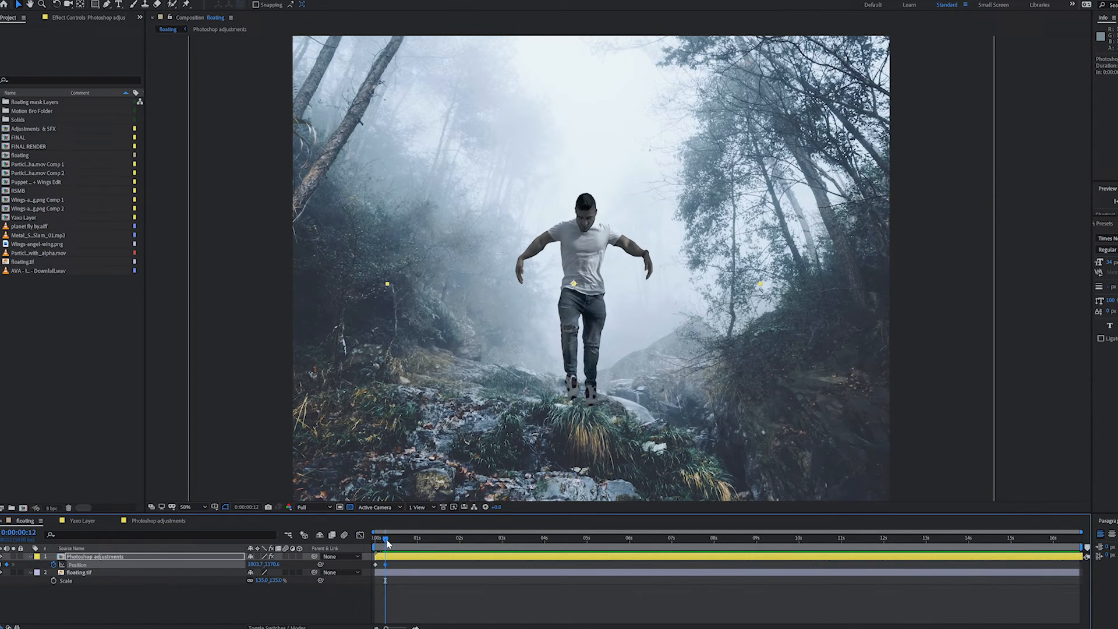
mouse_move(388, 544)
left_mouse_down()
mouse_move(376, 544)
mouse_move(407, 548)
left_mouse_up()
left_click_drag(598, 280, 605, 232)
key("ctrl+z")
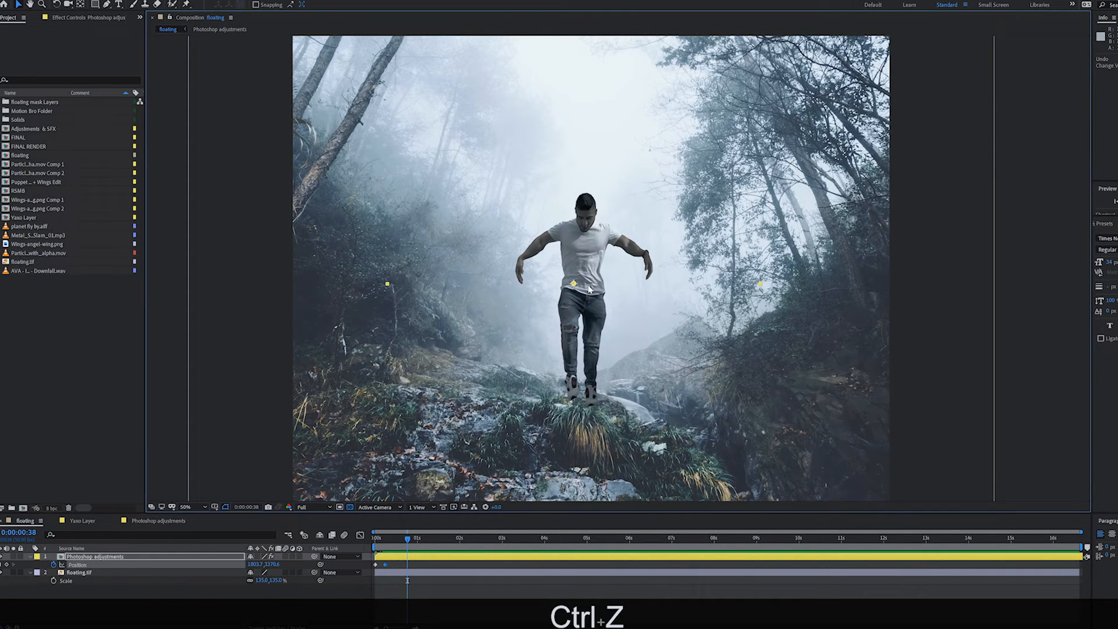
left_click_drag(595, 299, 596, 237)
Preview the jump and speed it up by moving the last Position keyframe earlier, to about 0:00:00:25
left_click_drag(407, 539, 348, 540)
key("KP_0")
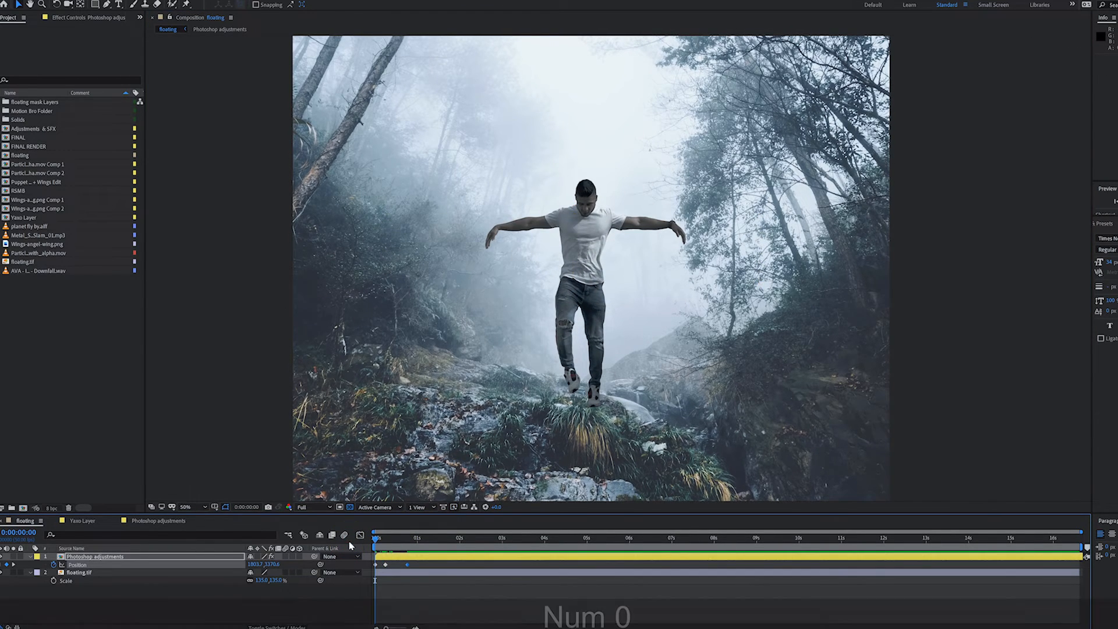
left_click(381, 539)
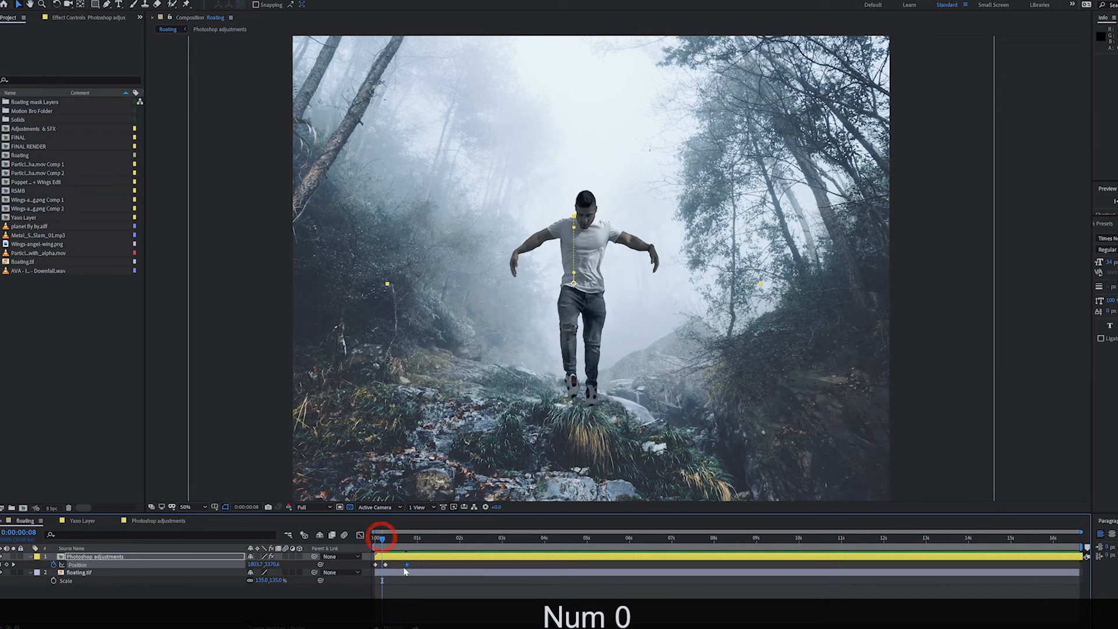
key("Home")
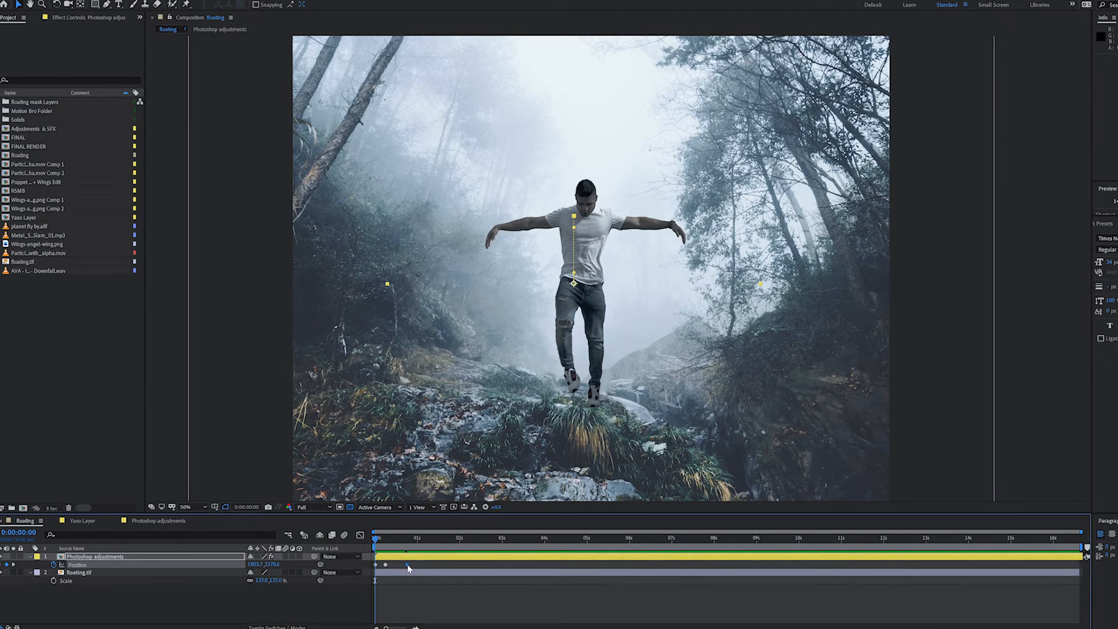
left_click_drag(409, 568, 397, 574)
key("KP_0")
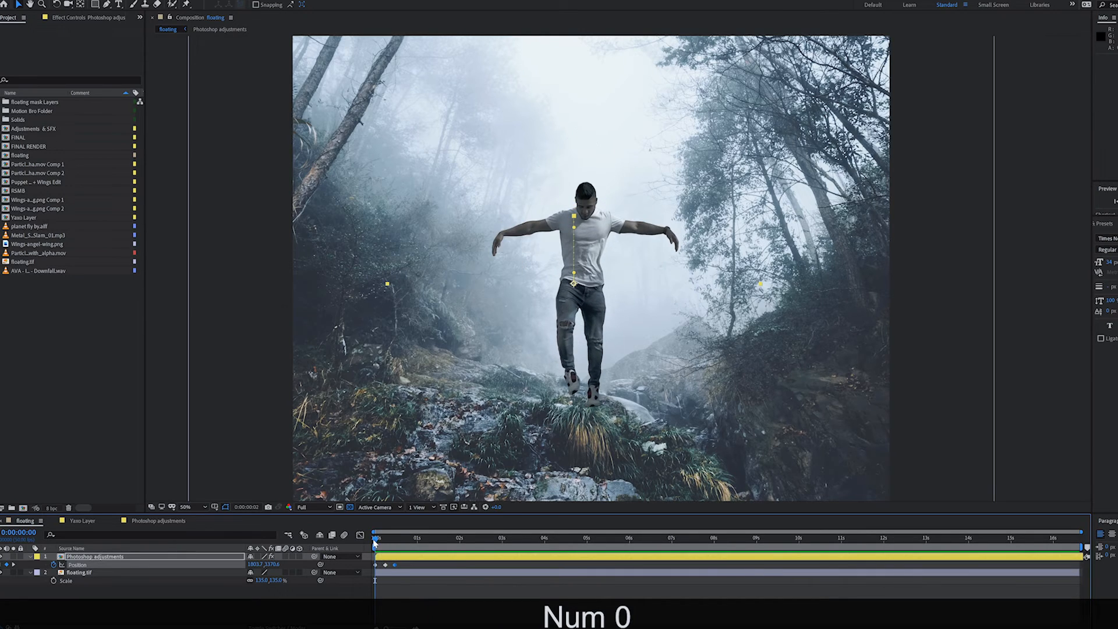
left_click(353, 543)
left_click(375, 541)
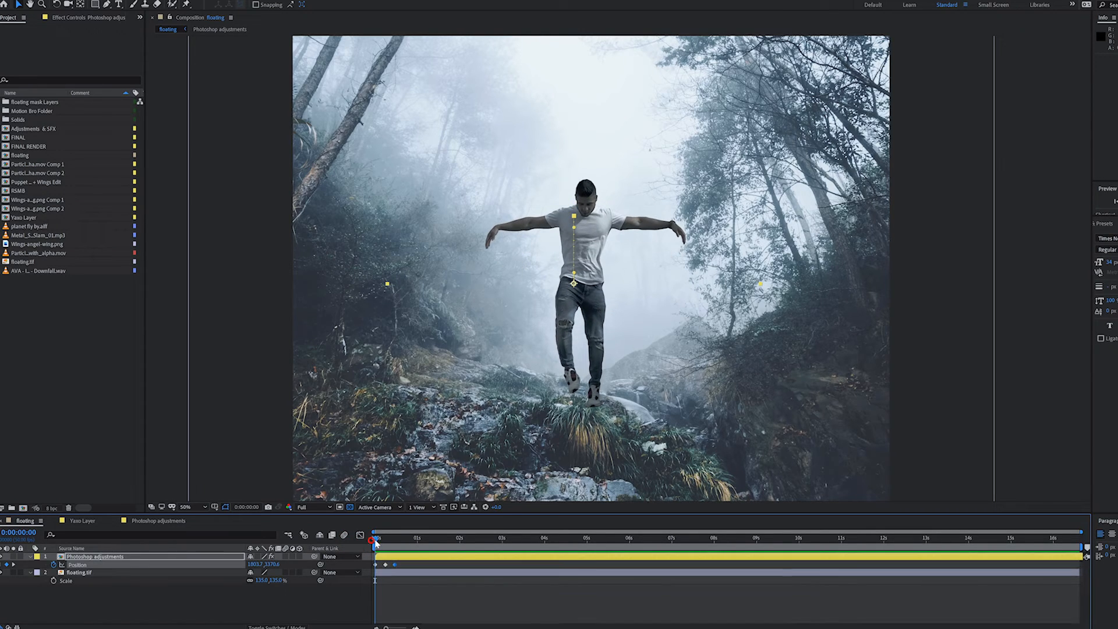
left_click_drag(377, 542, 400, 548)
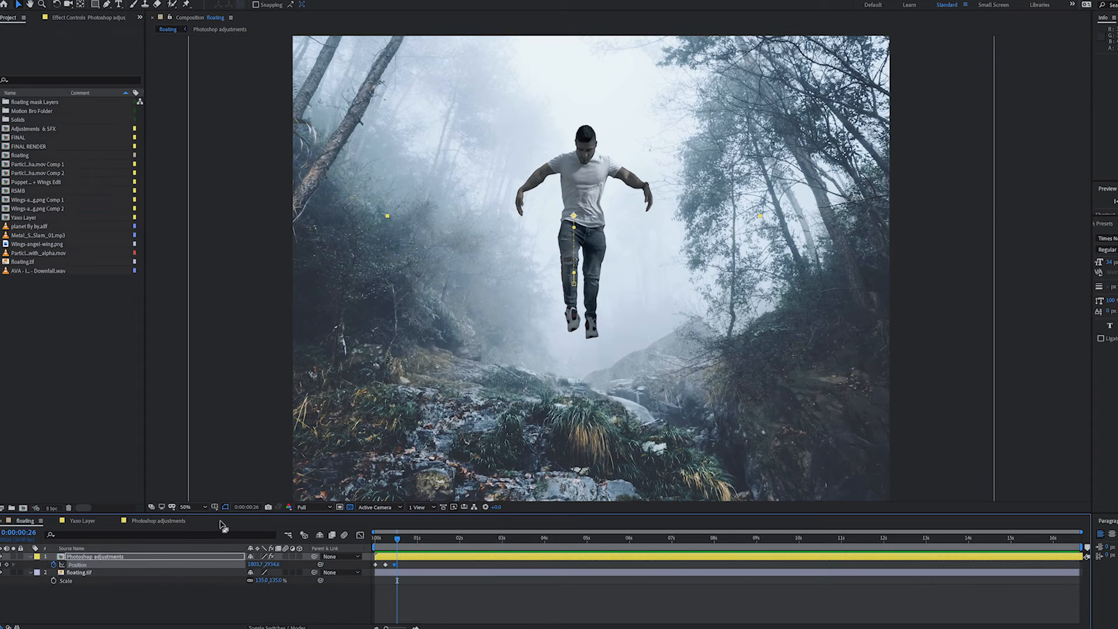
Show the layer's keyframed properties, shift a shoulder pin outward at 0:00:00:21, and try moving the elbow pin before undoing the elbow change
key("u")
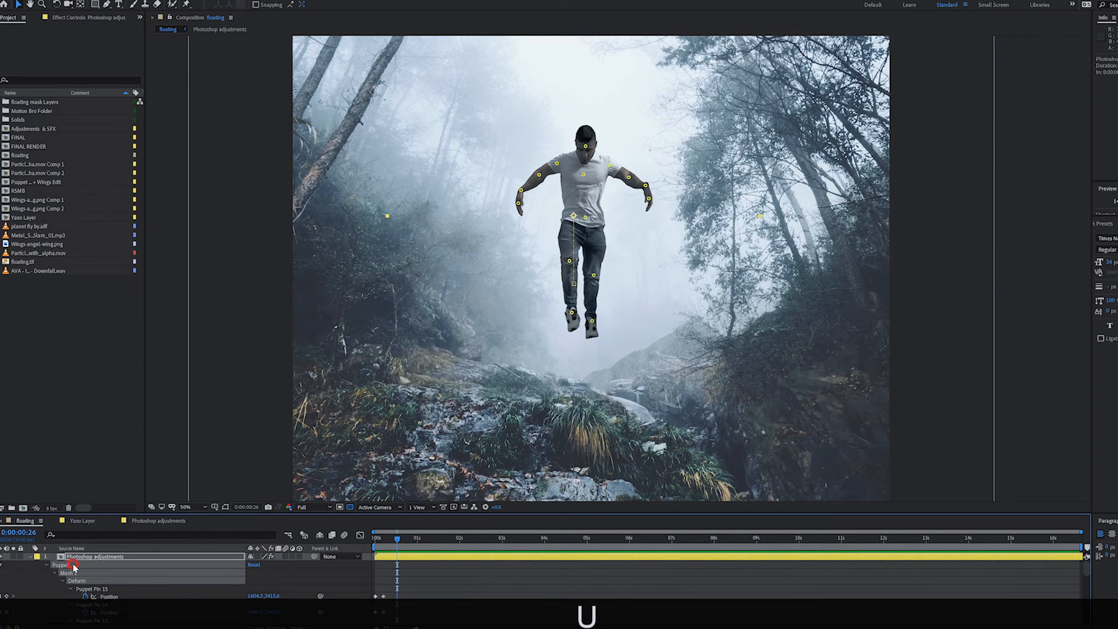
scroll(401, 586, "down", 1)
scroll(393, 555, "up", 1)
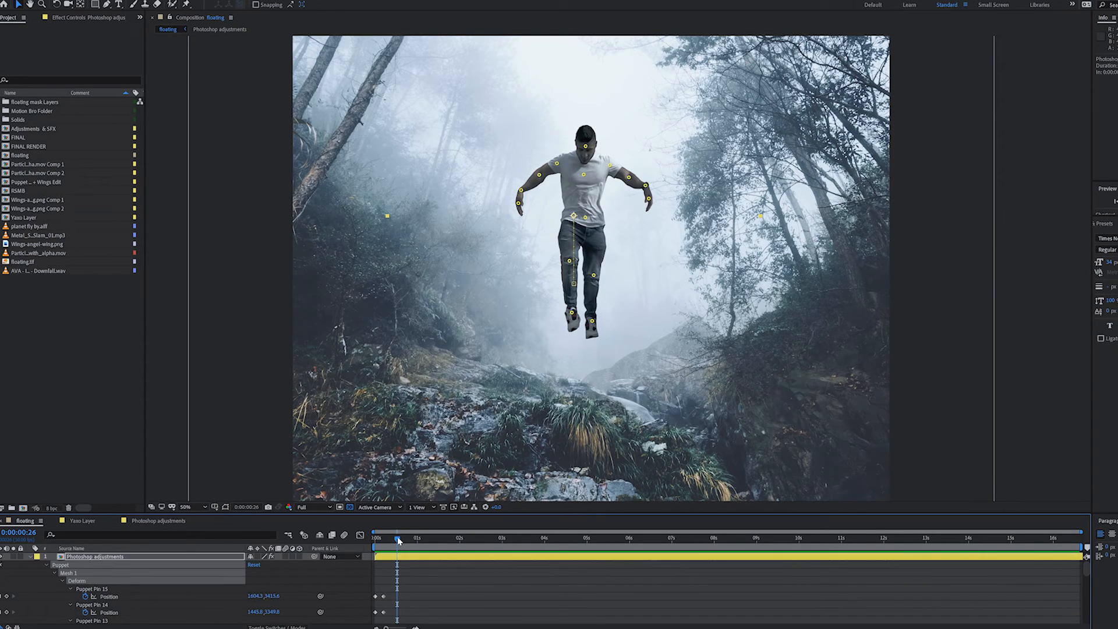
mouse_move(399, 541)
left_mouse_down()
mouse_move(381, 543)
mouse_move(392, 542)
left_mouse_up()
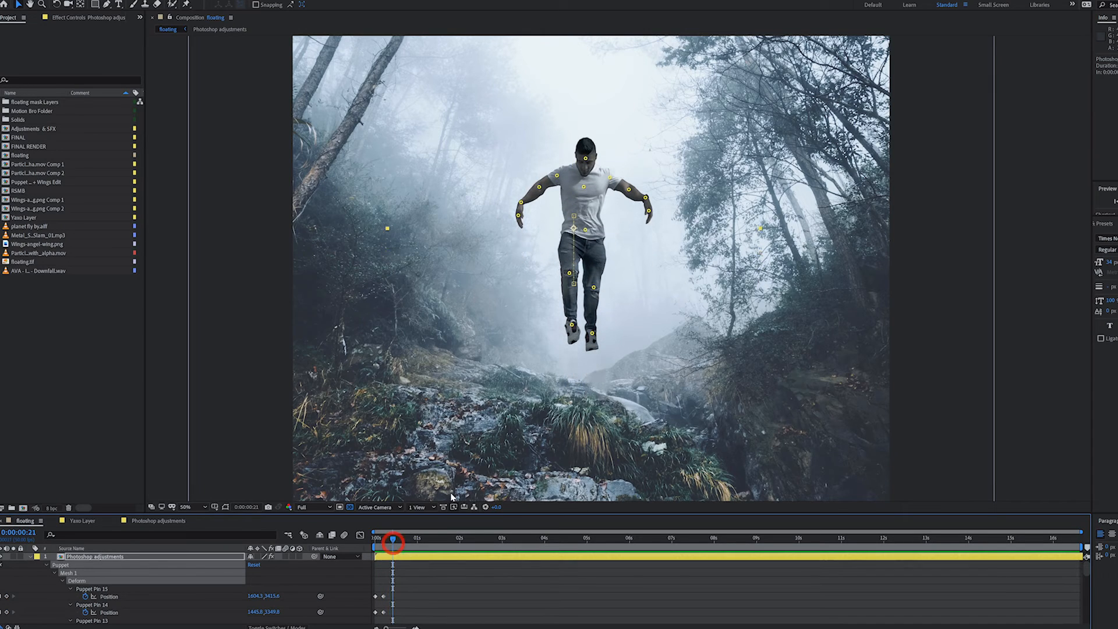
left_click_drag(564, 180, 537, 188)
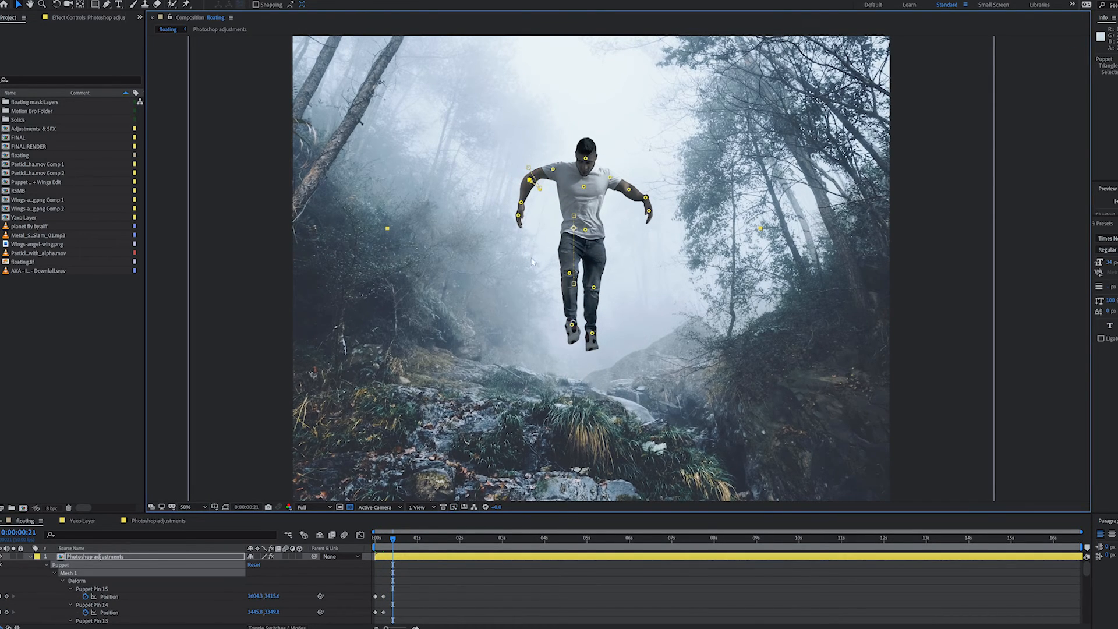
key("ctrl+z")
Copy the first Position keyframes of all the puppet pins and paste them at 0:00:00:25 to bring back the open-arm pose
scroll(379, 593, "down", 2)
scroll(377, 577, "down", 10)
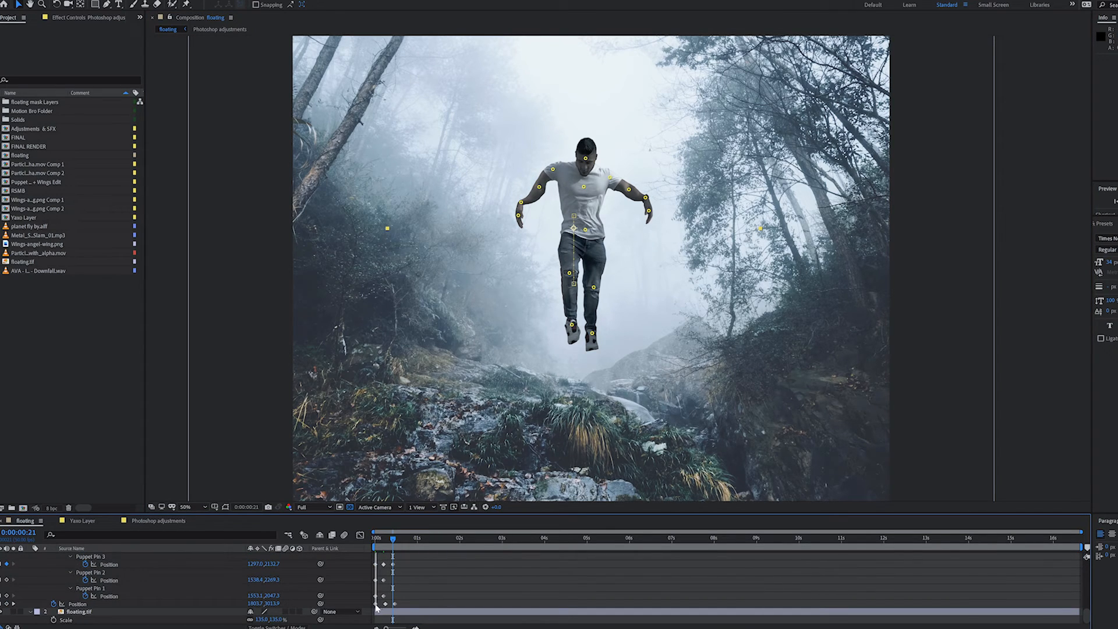
mouse_move(376, 605)
left_mouse_down()
mouse_move(373, 536)
mouse_move(371, 586)
left_mouse_up()
left_click(378, 579)
left_click(377, 598)
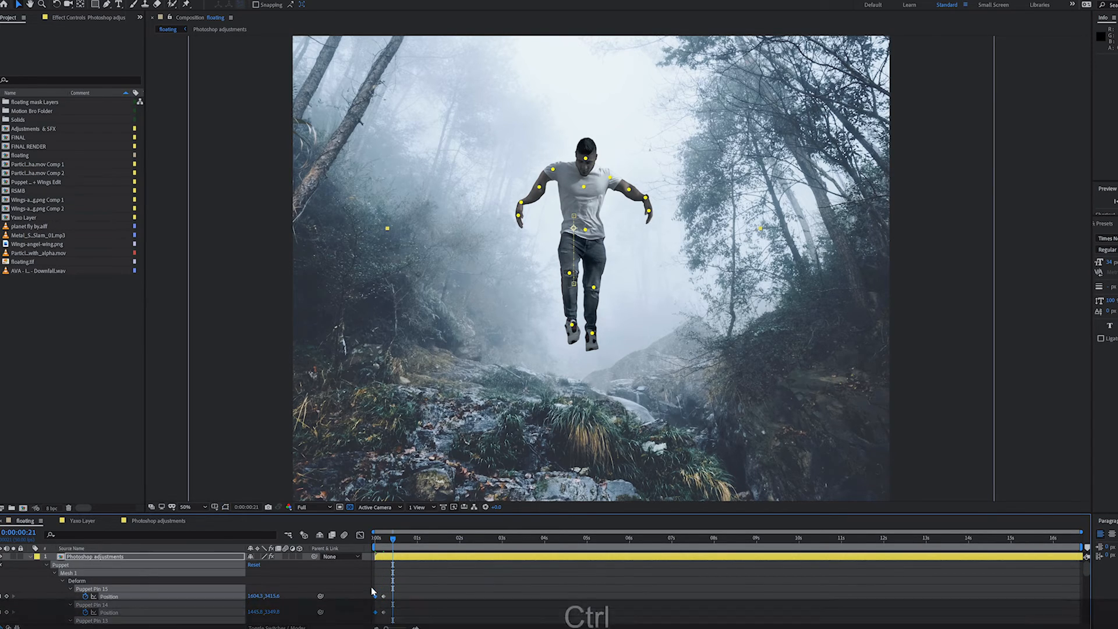
key("ctrl+c")
key("ctrl+c")
scroll(413, 585, "down", 3)
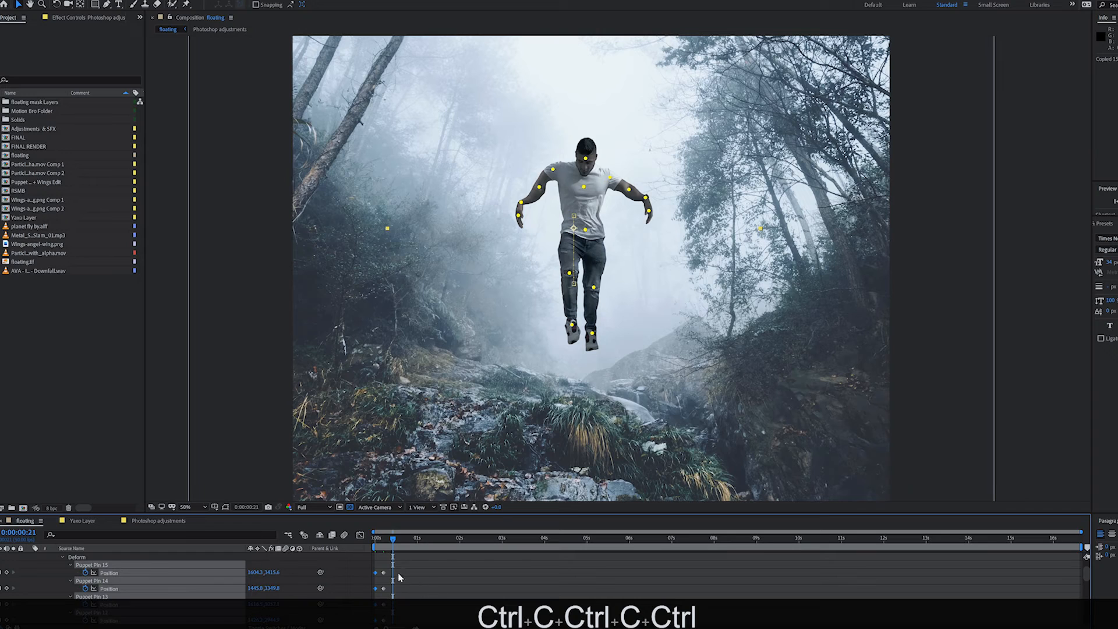
left_click(397, 541)
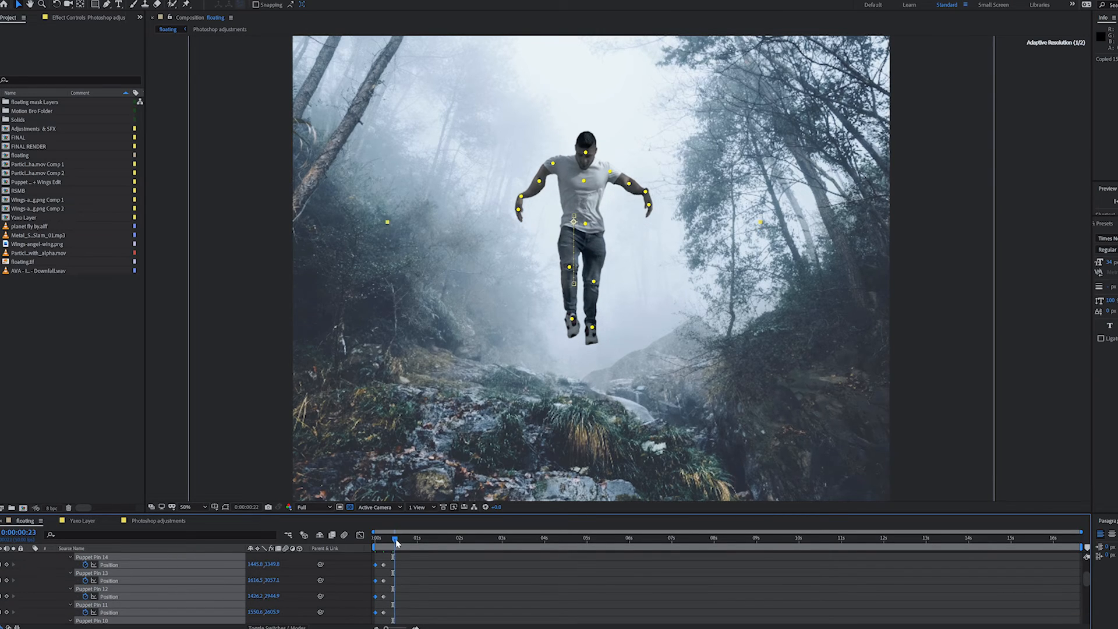
key("ctrl+v")
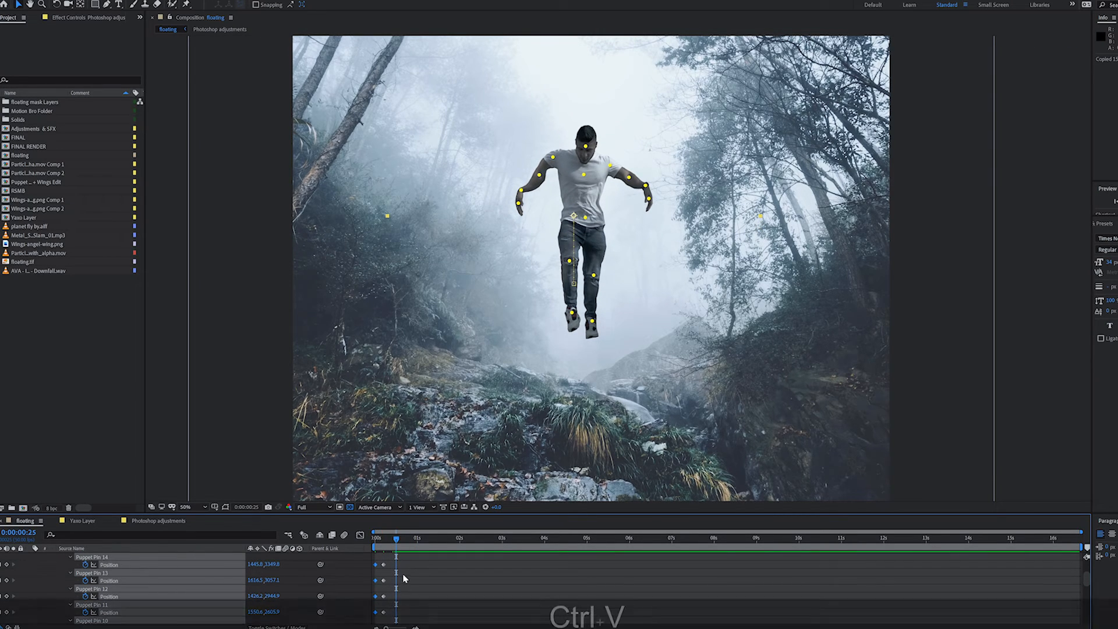
Review the jump from the first frame to the pasted open-arm pose at 0:00:00:25, and deselect the keyframes
scroll(382, 576, "up", 1)
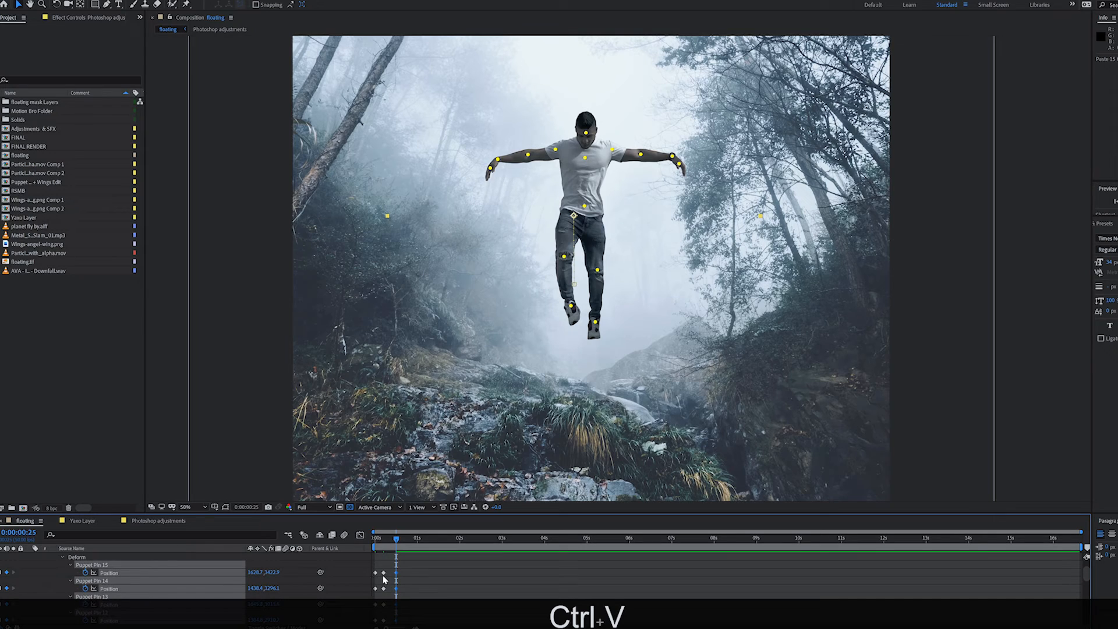
left_click_drag(387, 542, 375, 557)
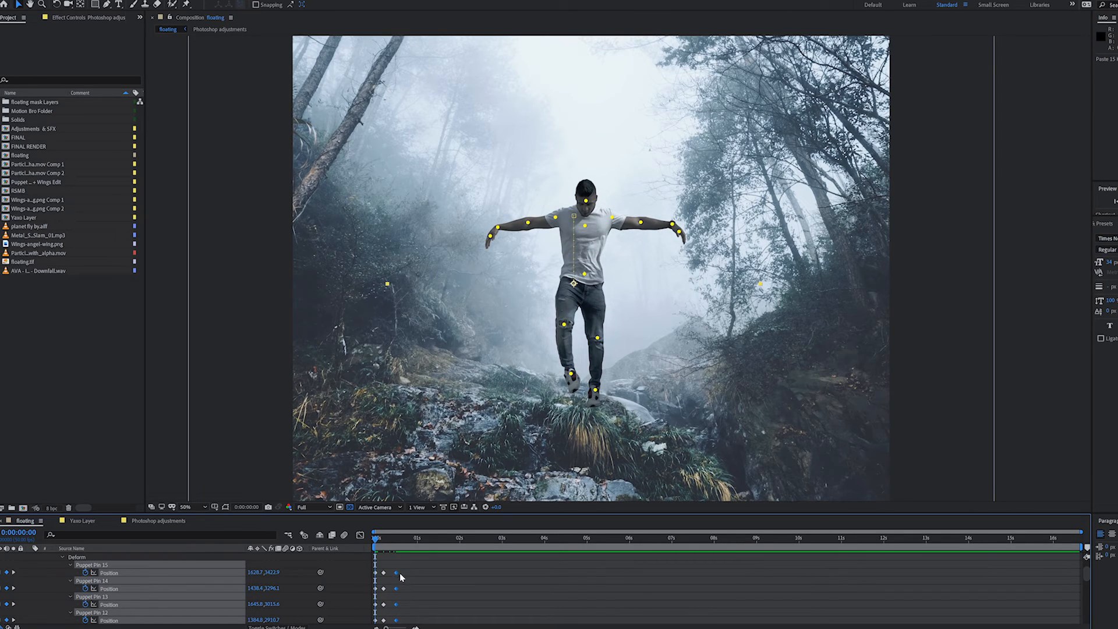
scroll(384, 561, "down", 1)
left_click_drag(378, 544, 370, 607)
left_click(429, 567)
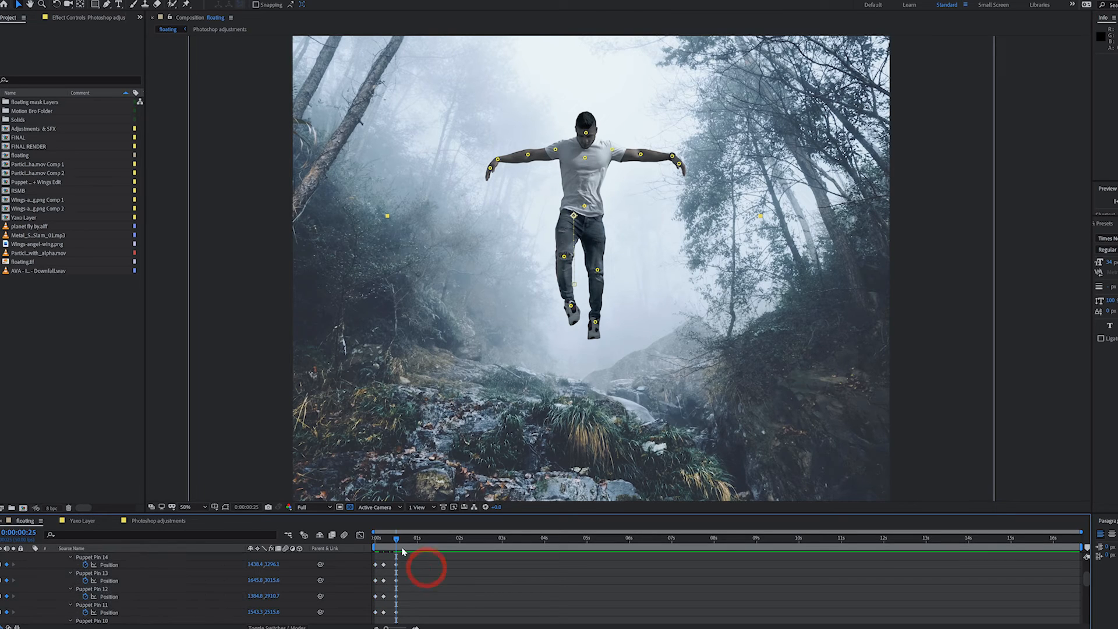
Go to 0:00:00:28 and check the Position keyframes of all the puppet pins and the layer around the open-arm pose
left_click_drag(396, 539, 400, 538)
scroll(413, 565, "down", 3)
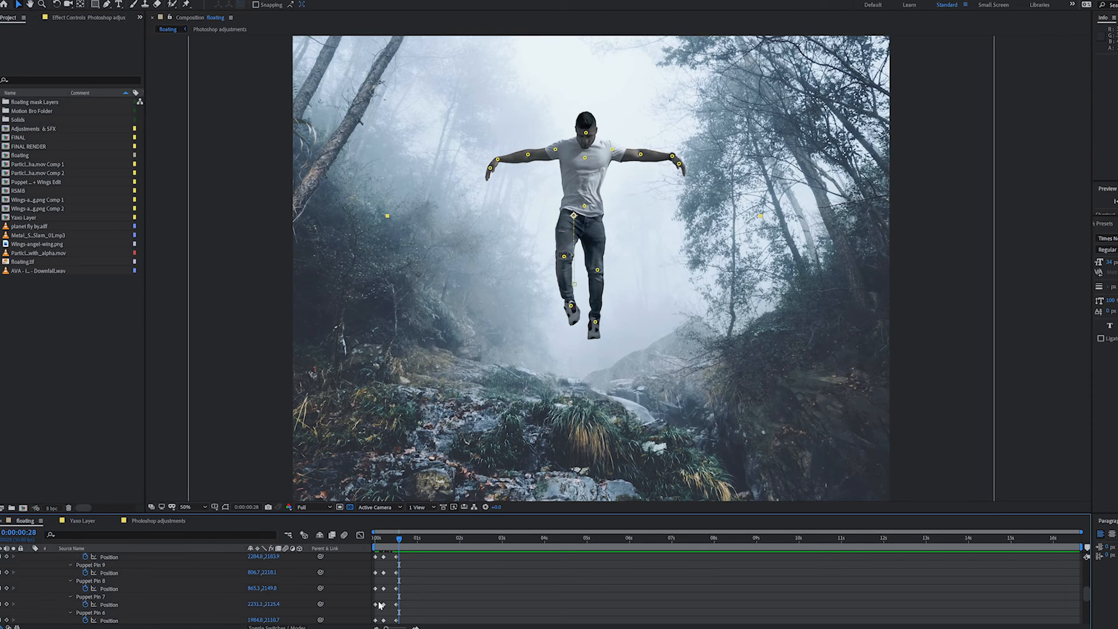
scroll(387, 590, "down", 2)
scroll(397, 592, "down", 1)
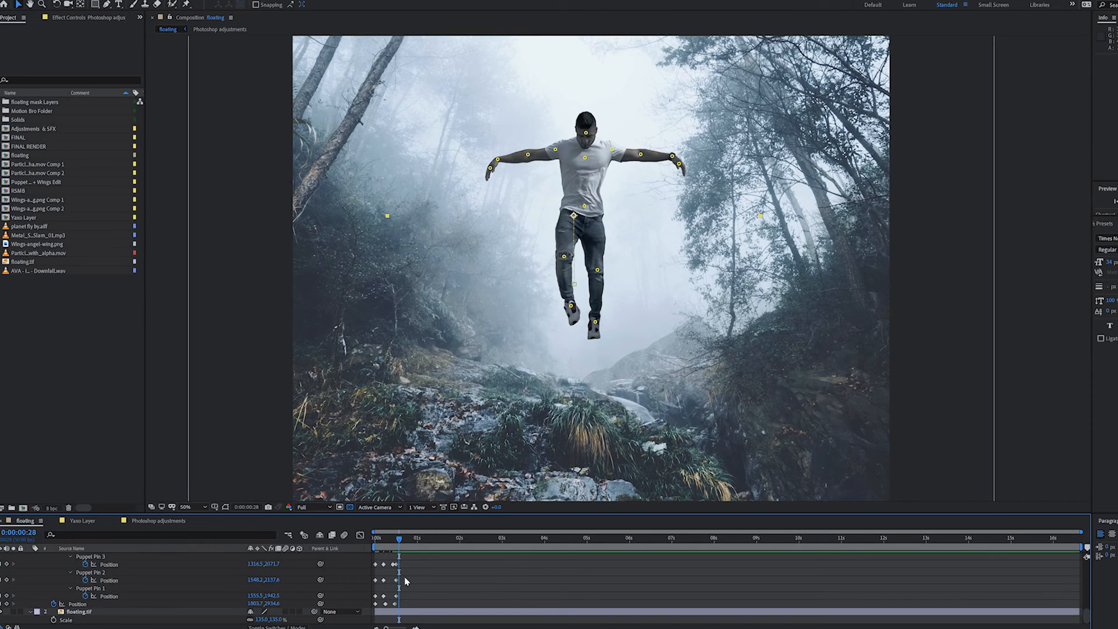
left_click(399, 537)
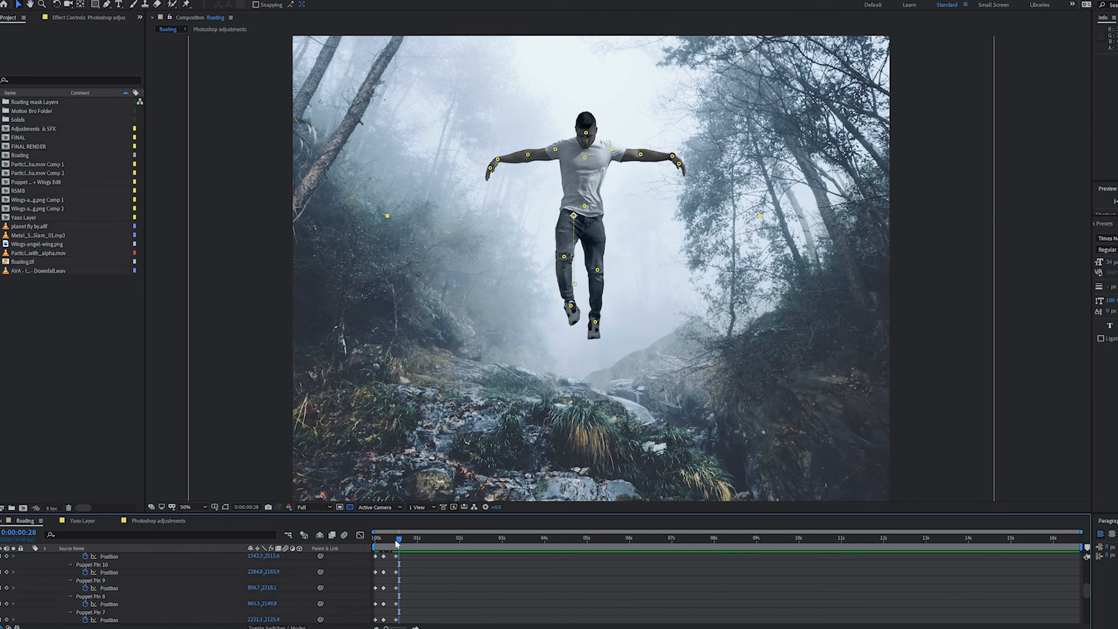